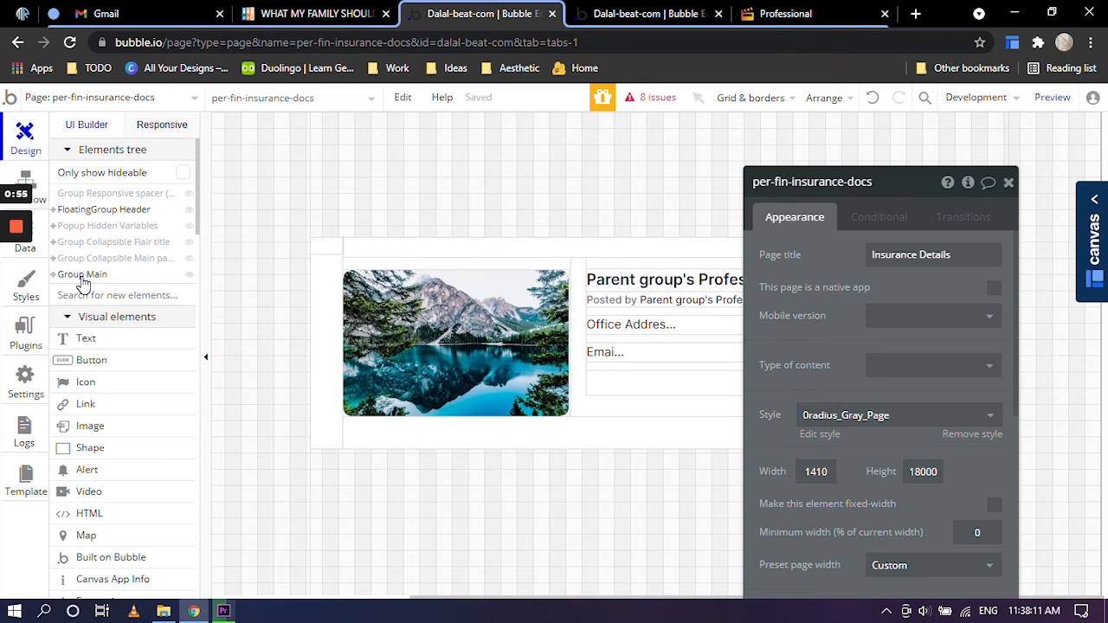
Select Group Main and examine its contents on the canvas, from the PROFESSIONALS heading to the card with the lake image.
left_click(76, 276)
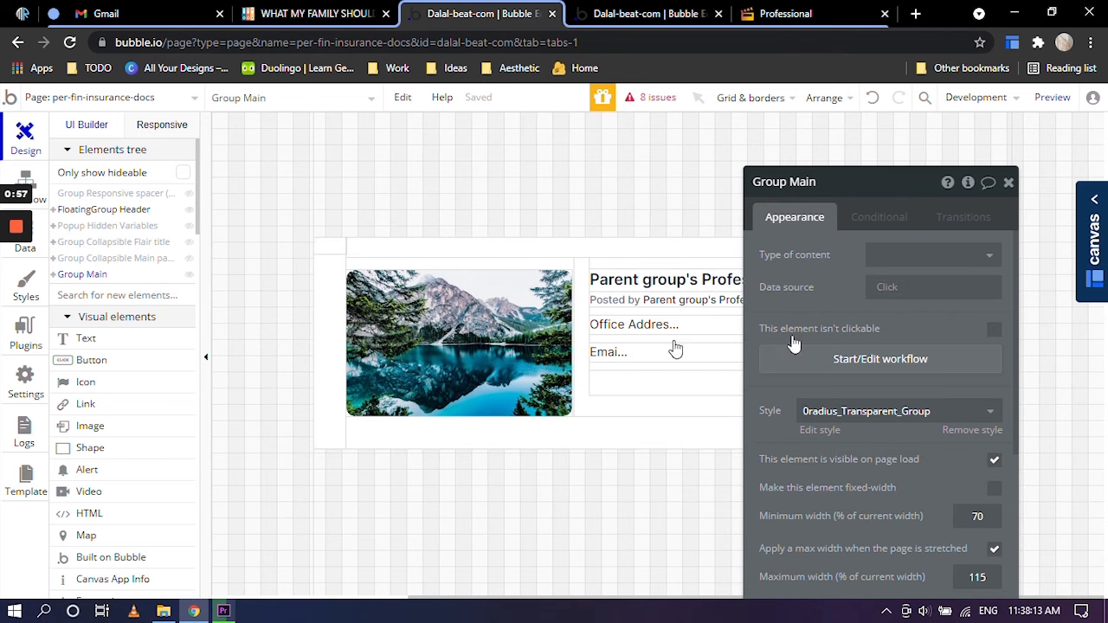
scroll(497, 315, "up", 1)
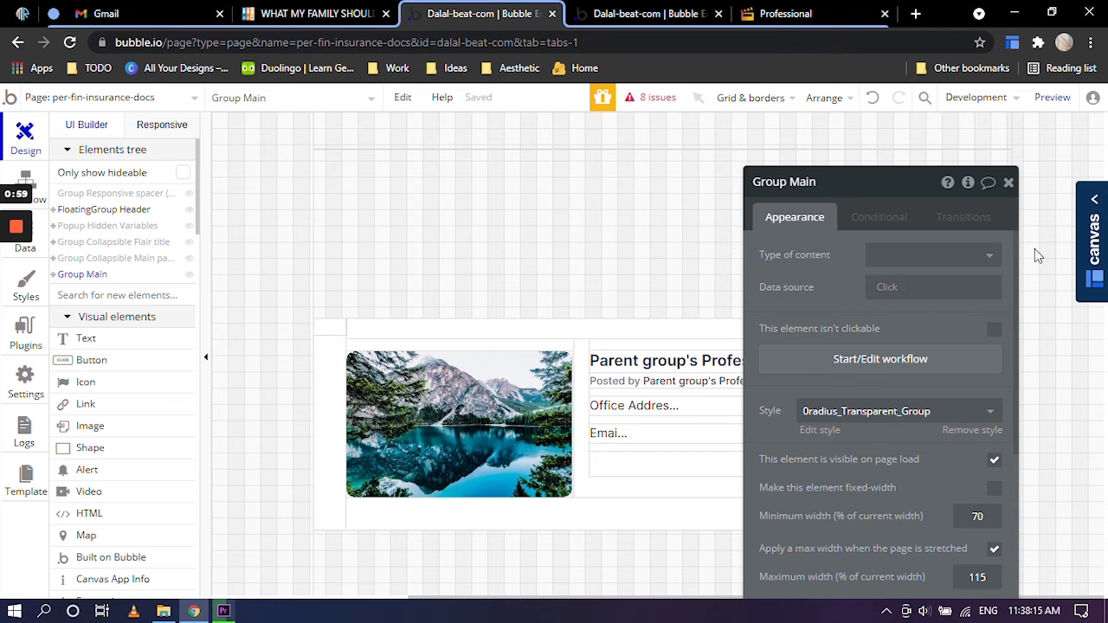
scroll(629, 299, "up", 5)
scroll(683, 385, "up", 2)
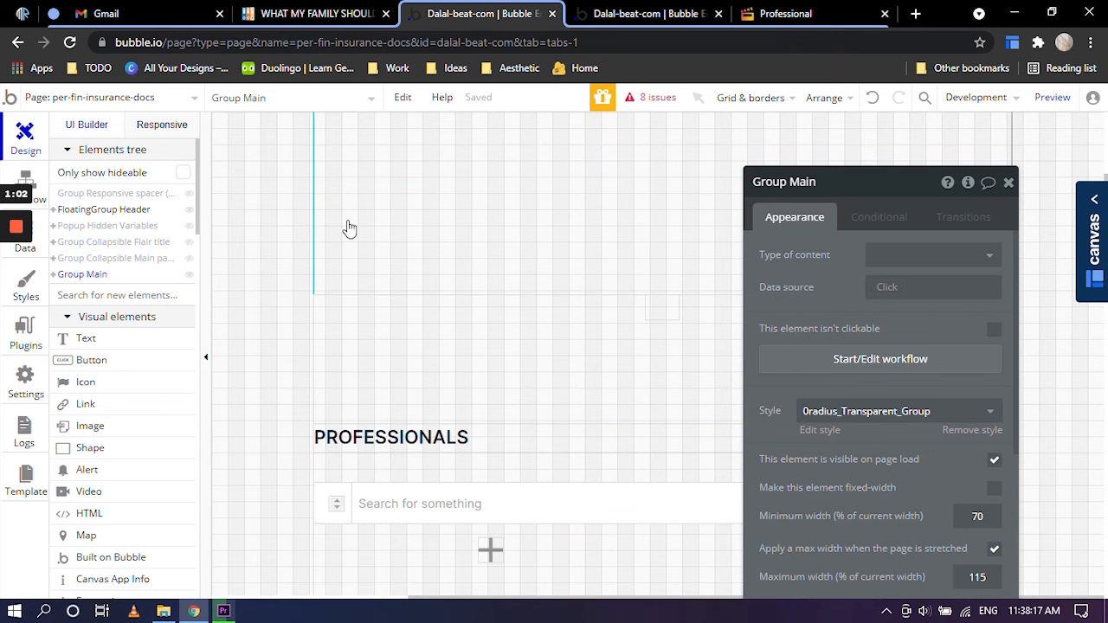
scroll(290, 270, "up", 5)
scroll(390, 277, "down", 5)
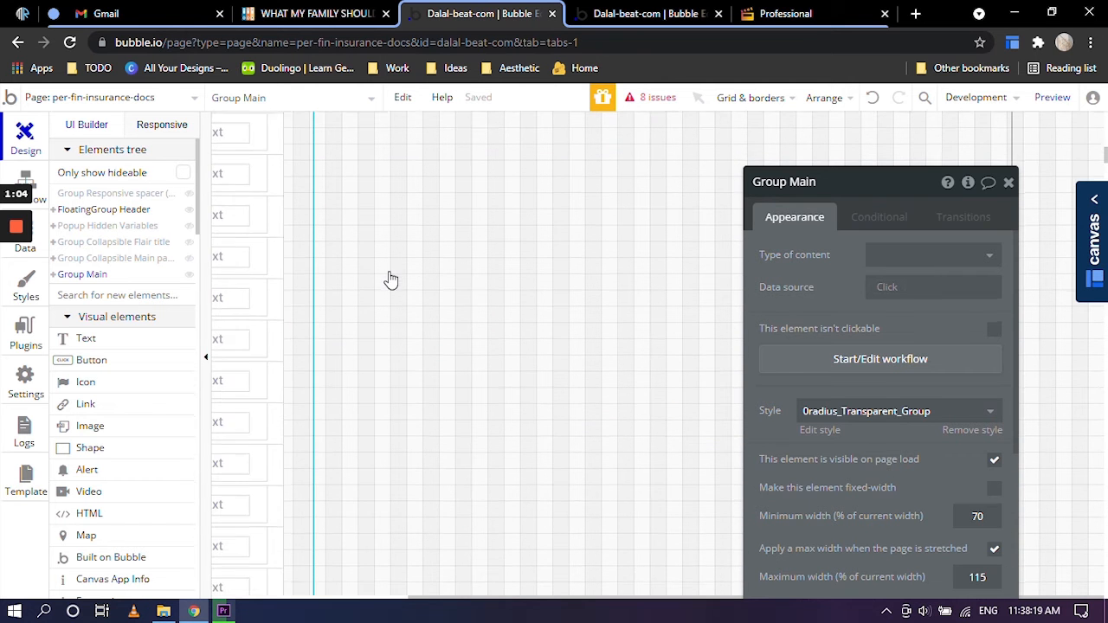
scroll(398, 317, "down", 8)
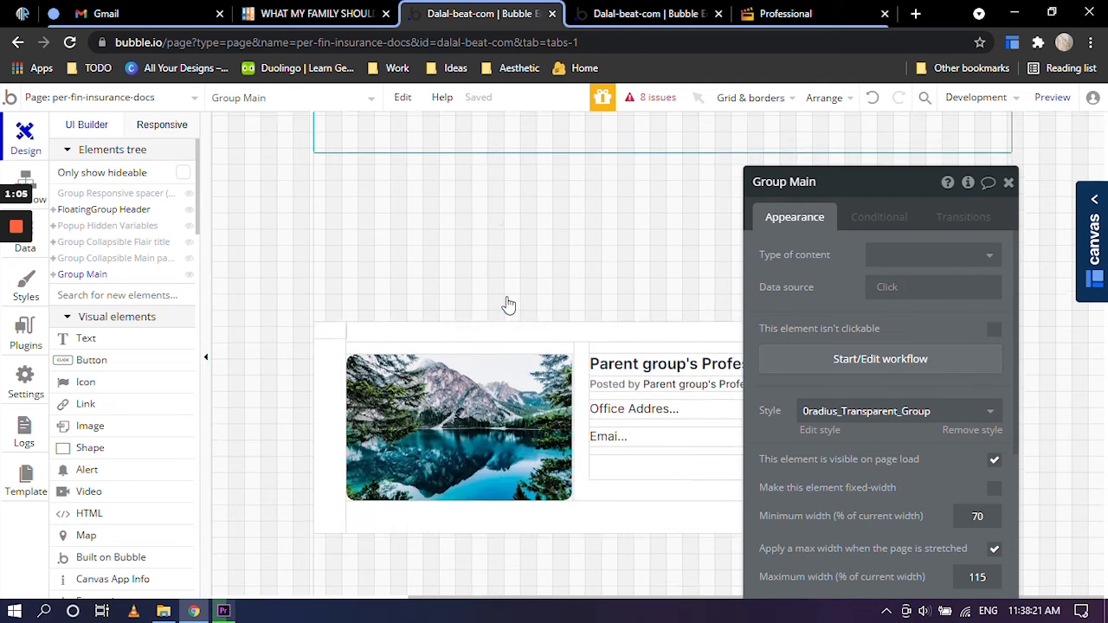
scroll(541, 333, "down", 3)
scroll(540, 335, "up", 3)
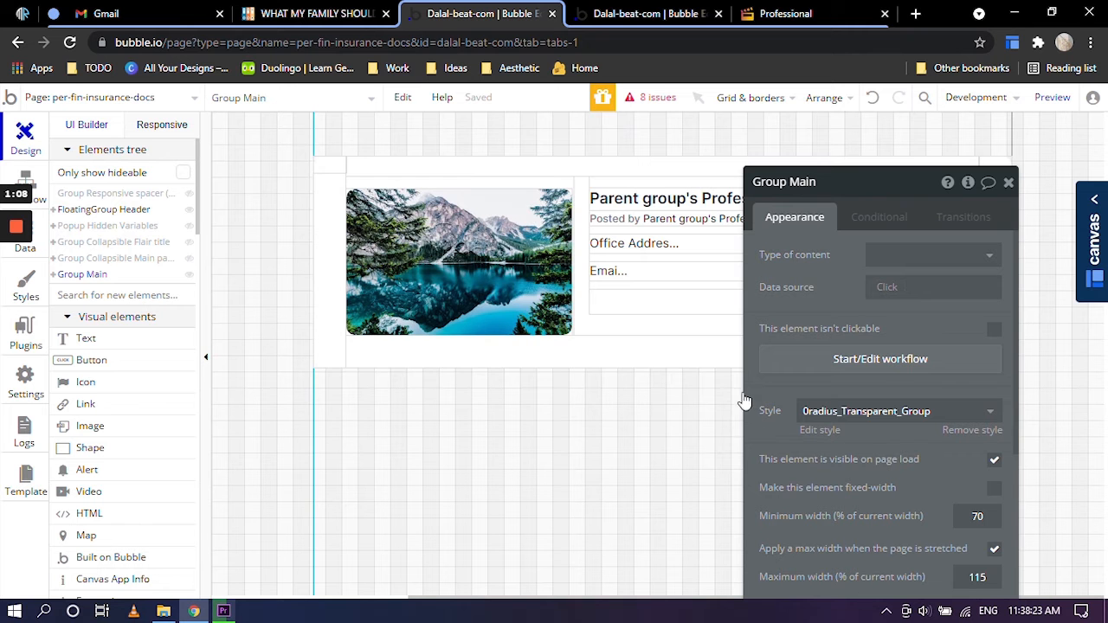
Expand Group Main in the elements tree down through Group Tabs main, Blocks container 860 and Group Nav to the Group Main search contents.
left_click(53, 274)
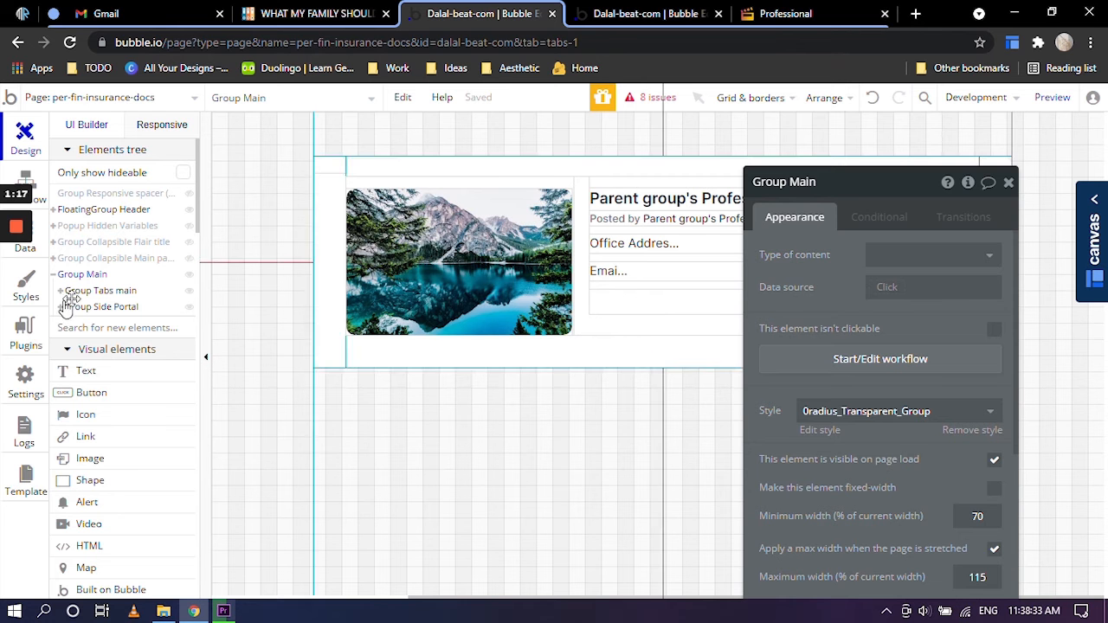
left_click(60, 290)
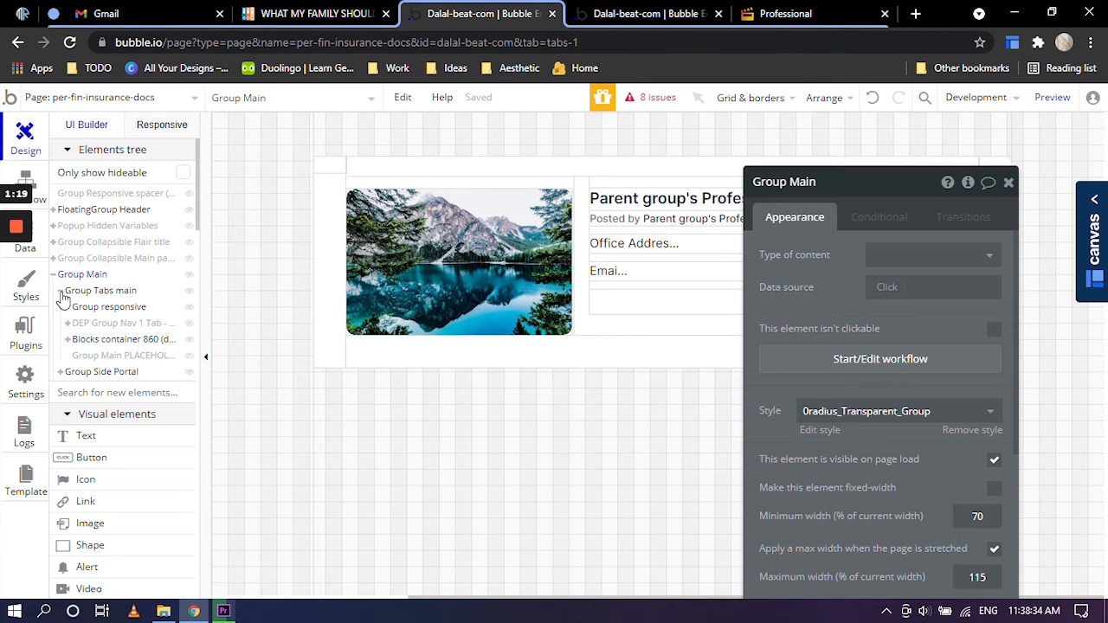
left_click(68, 340)
left_click(76, 357)
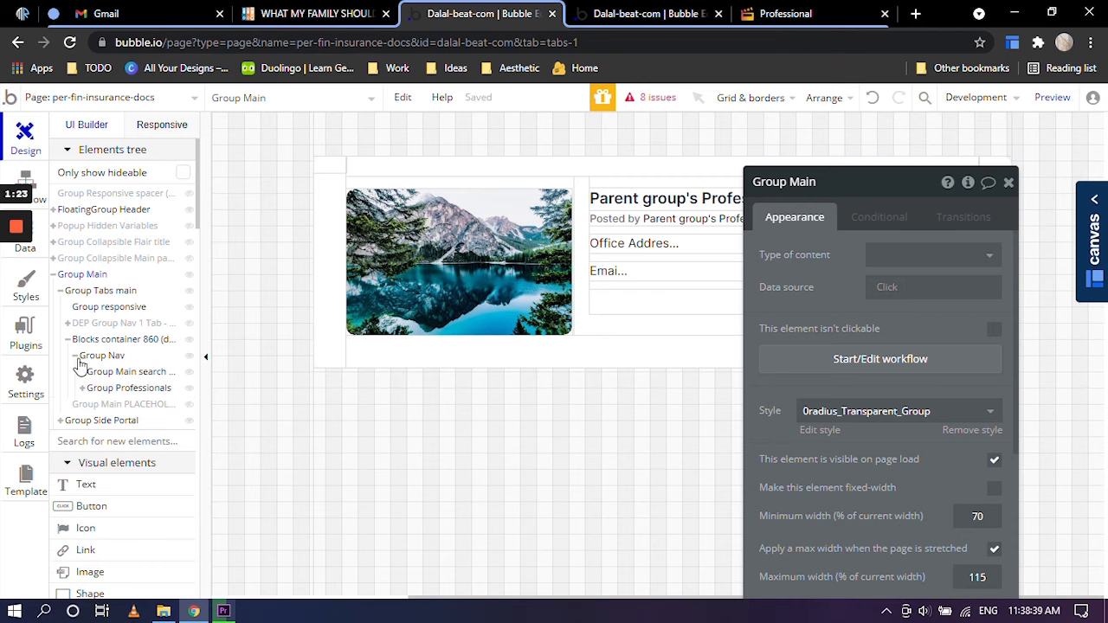
left_click(82, 372)
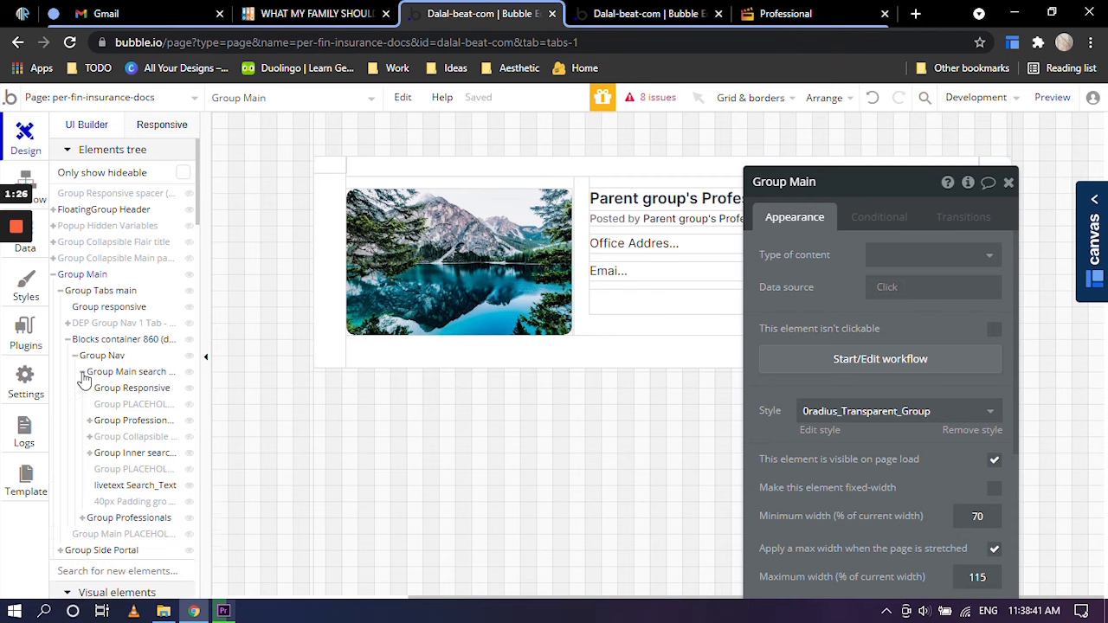
scroll(95, 379, "down", 1)
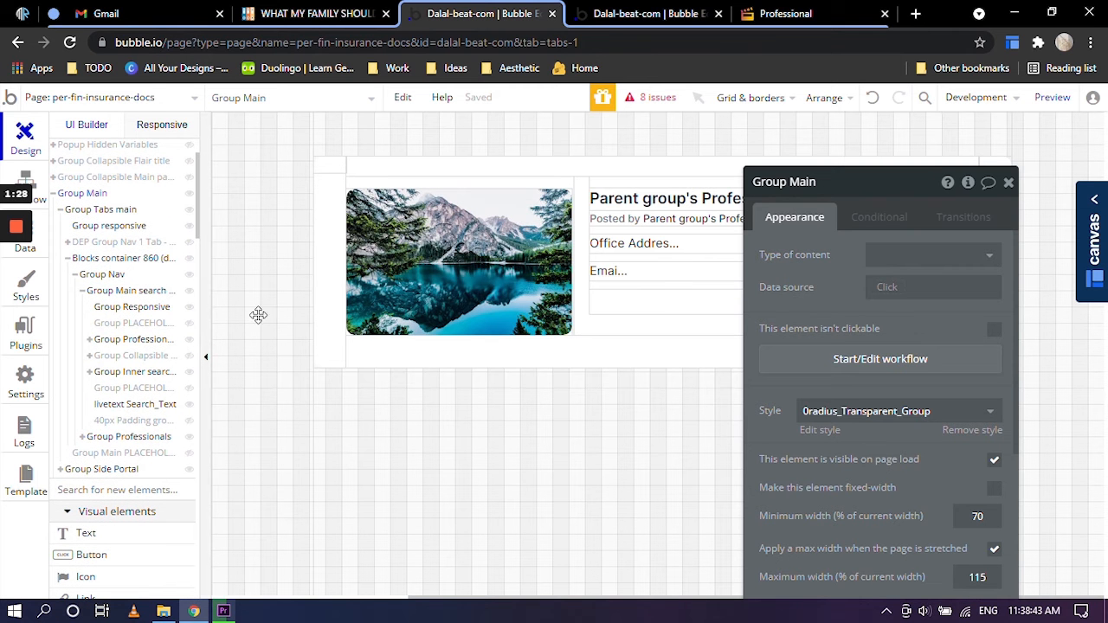
scroll(124, 329, "up", 1)
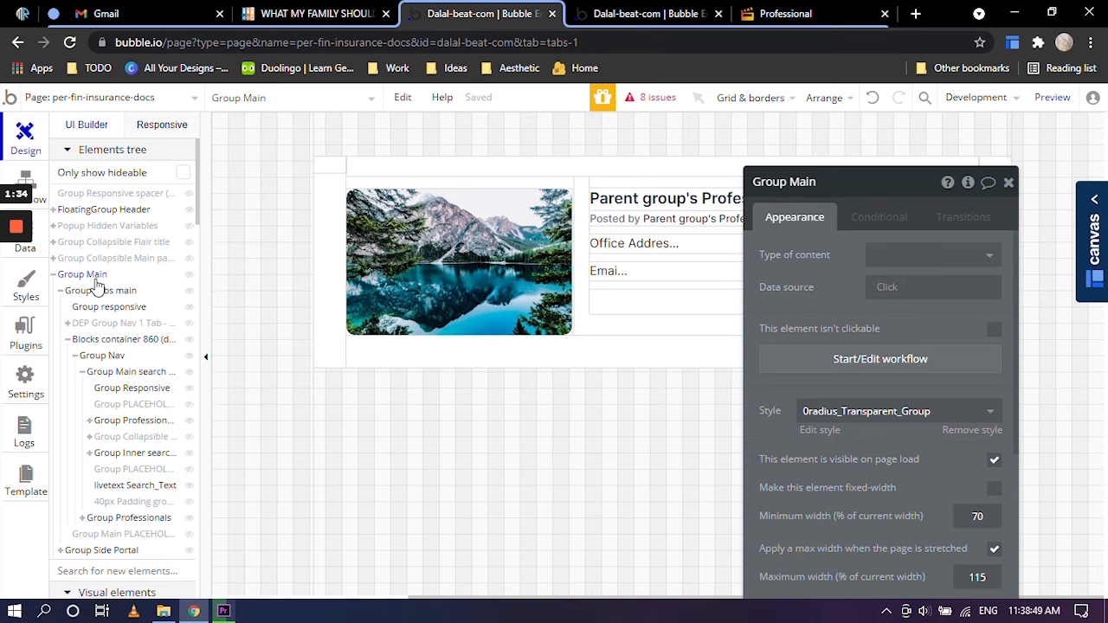
Examine the page layout between the PROFESSIONALS search section and the repeating professional card.
scroll(648, 305, "up", 6)
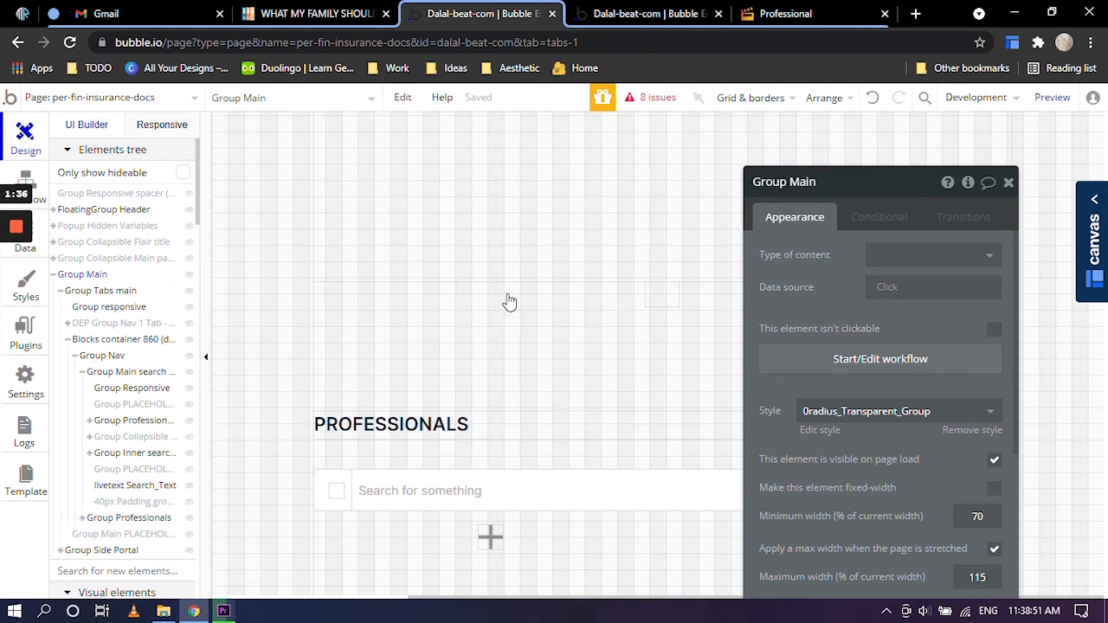
scroll(538, 178, "up", 4)
scroll(538, 180, "down", 10)
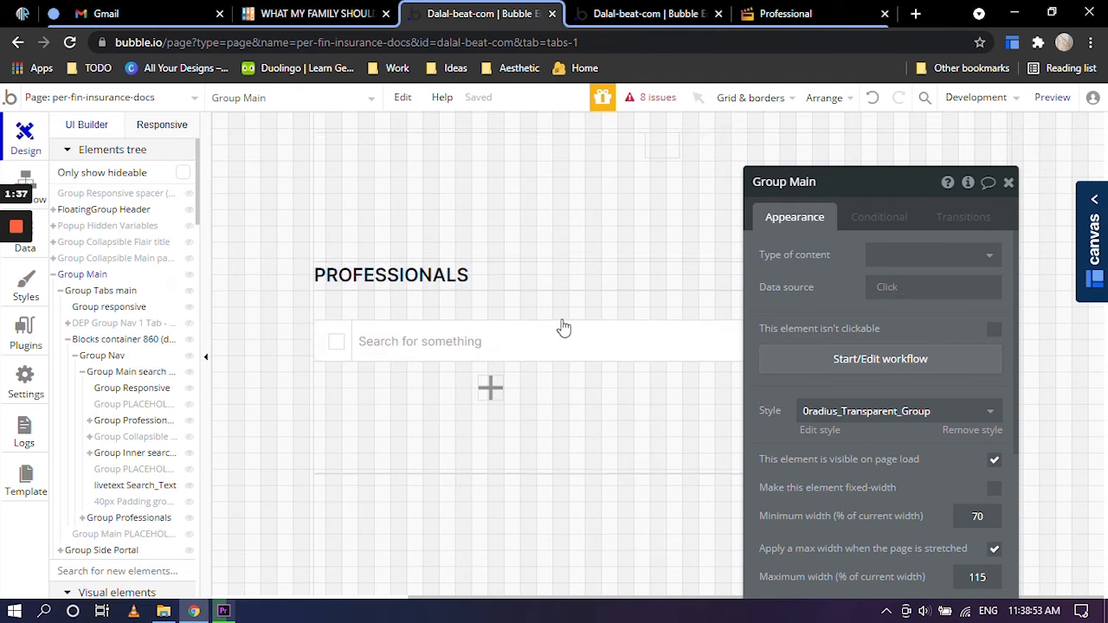
scroll(506, 249, "down", 4)
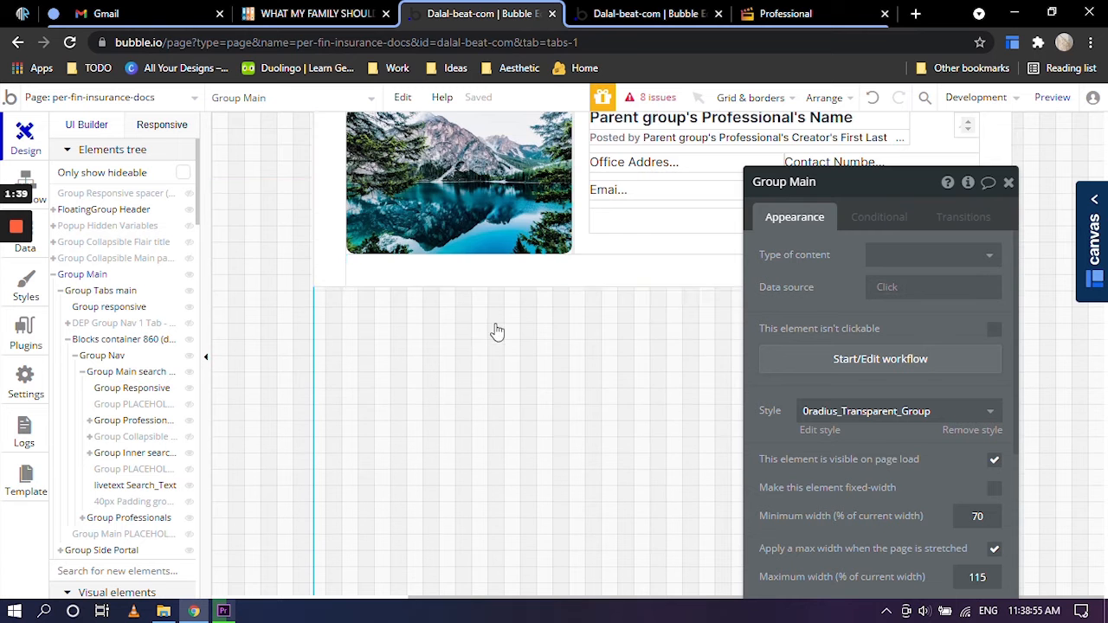
scroll(494, 328, "up", 1)
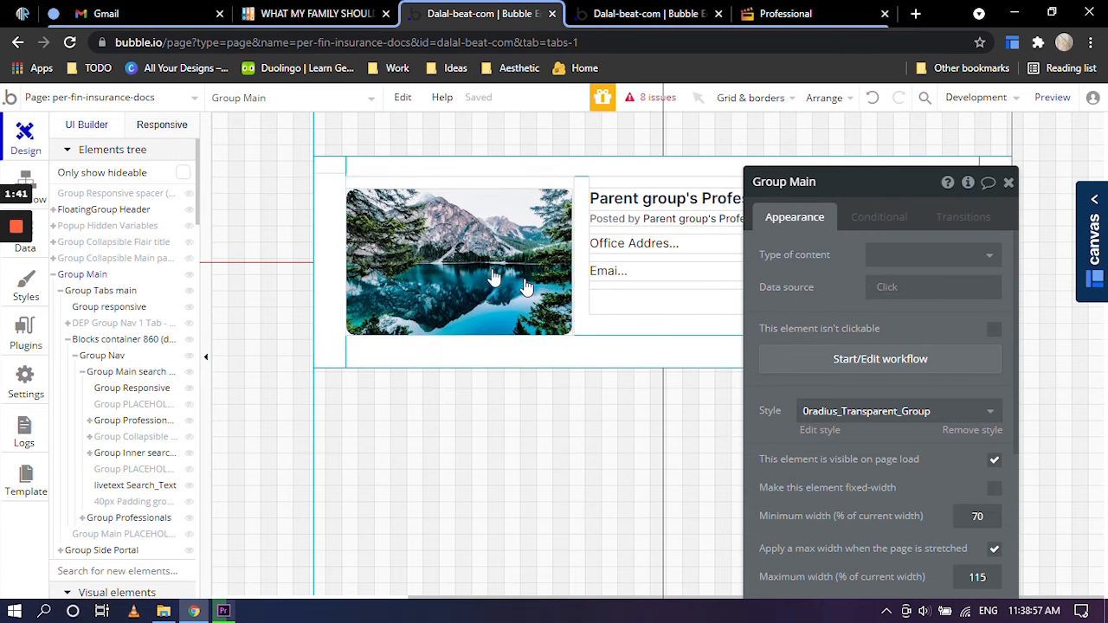
scroll(502, 286, "up", 2)
scroll(482, 265, "down", 3)
scroll(498, 234, "up", 2)
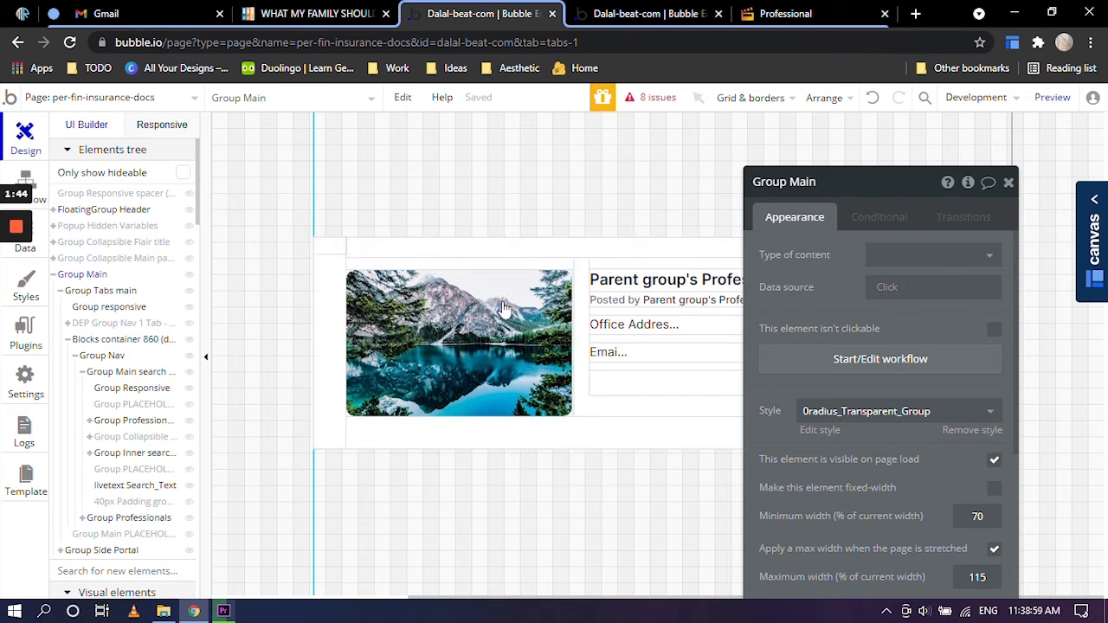
scroll(528, 312, "down", 1)
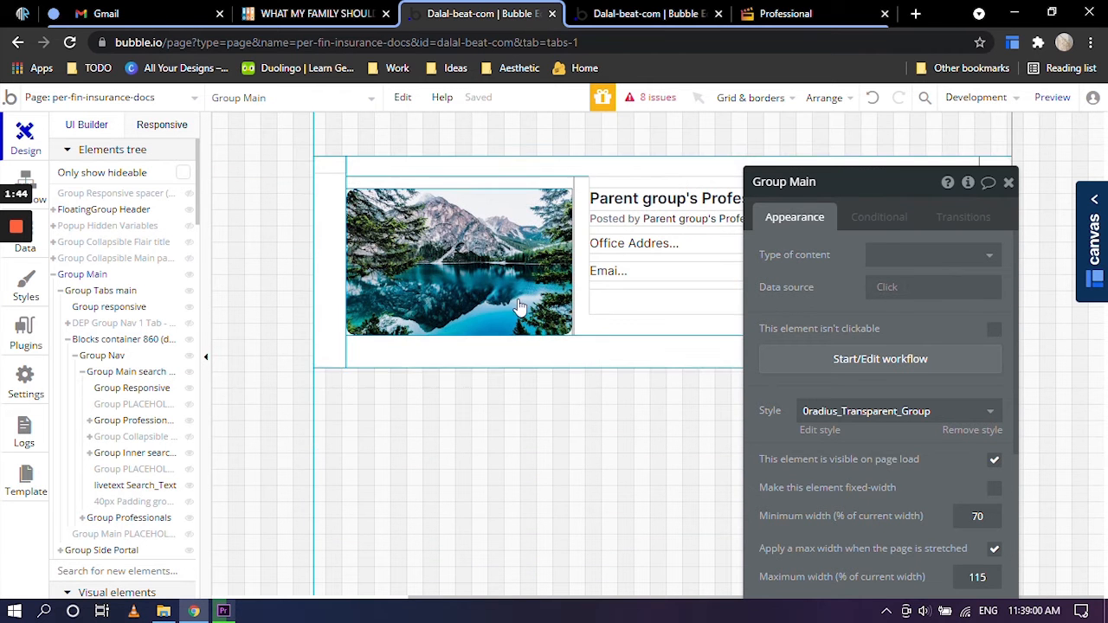
Select the category multidropdown in the professional card and reveal it in the elements tree to examine its parent groups.
left_click(633, 301)
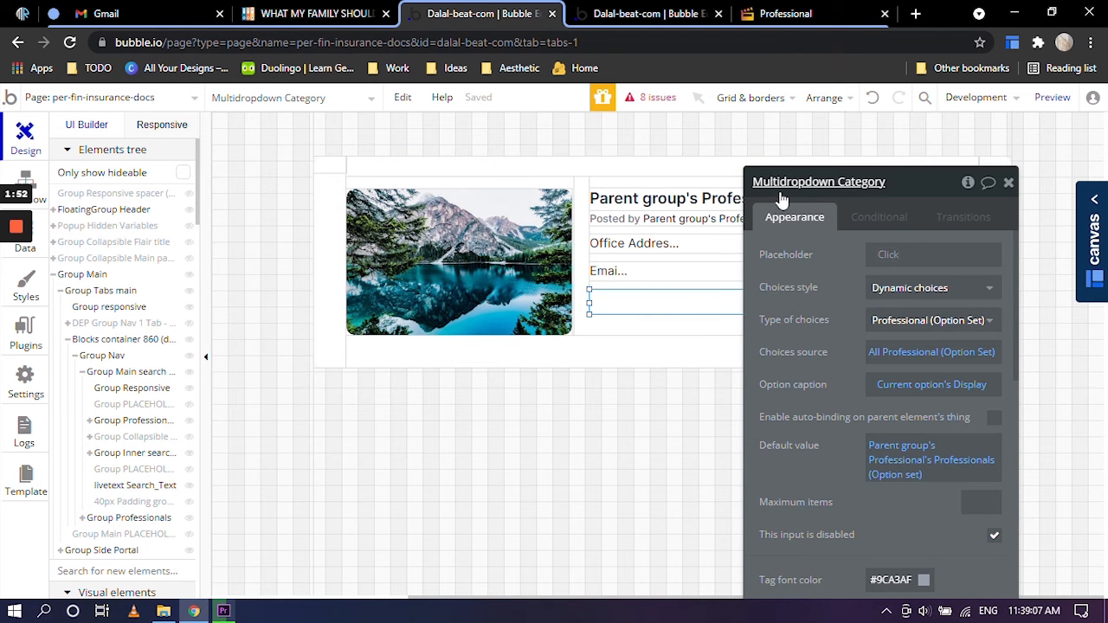
left_click_drag(787, 254, 808, 219)
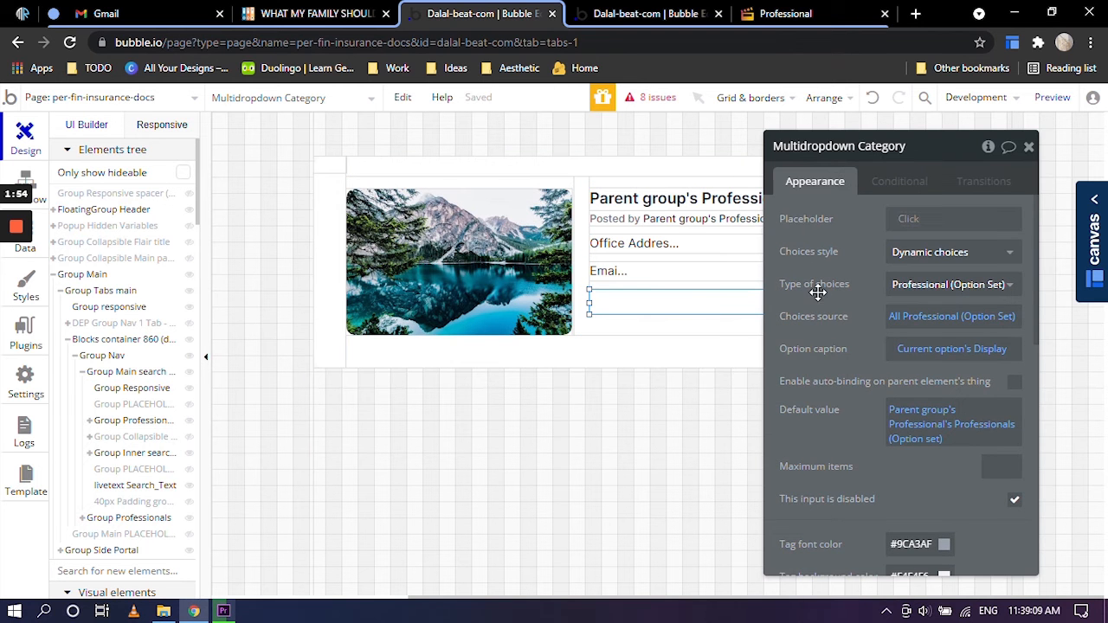
scroll(846, 264, "down", 3)
scroll(861, 290, "down", 6)
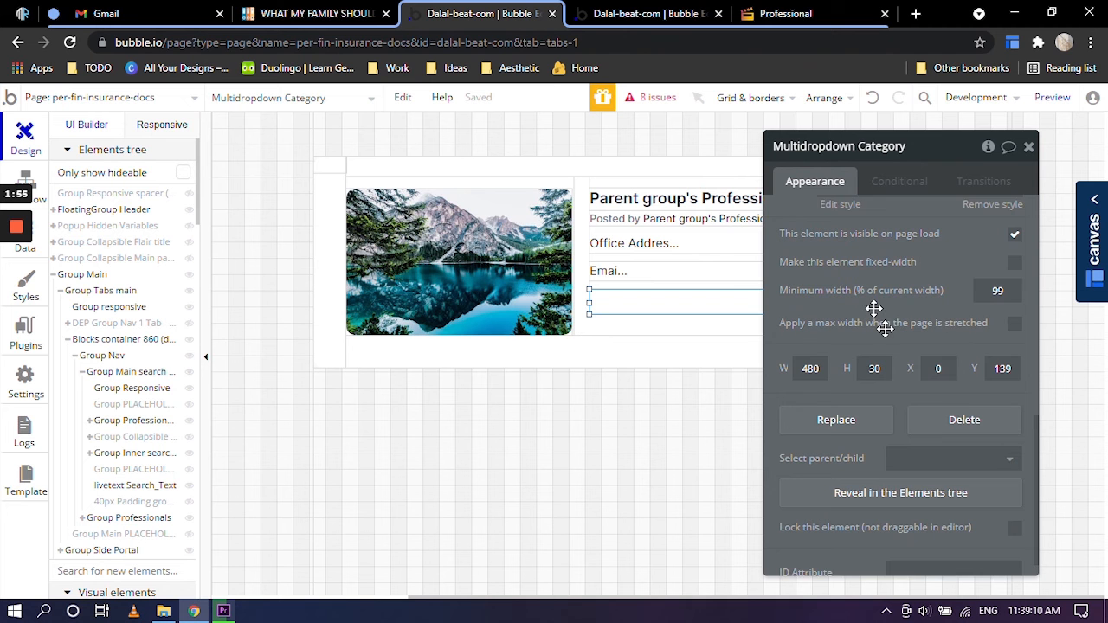
left_click(885, 481)
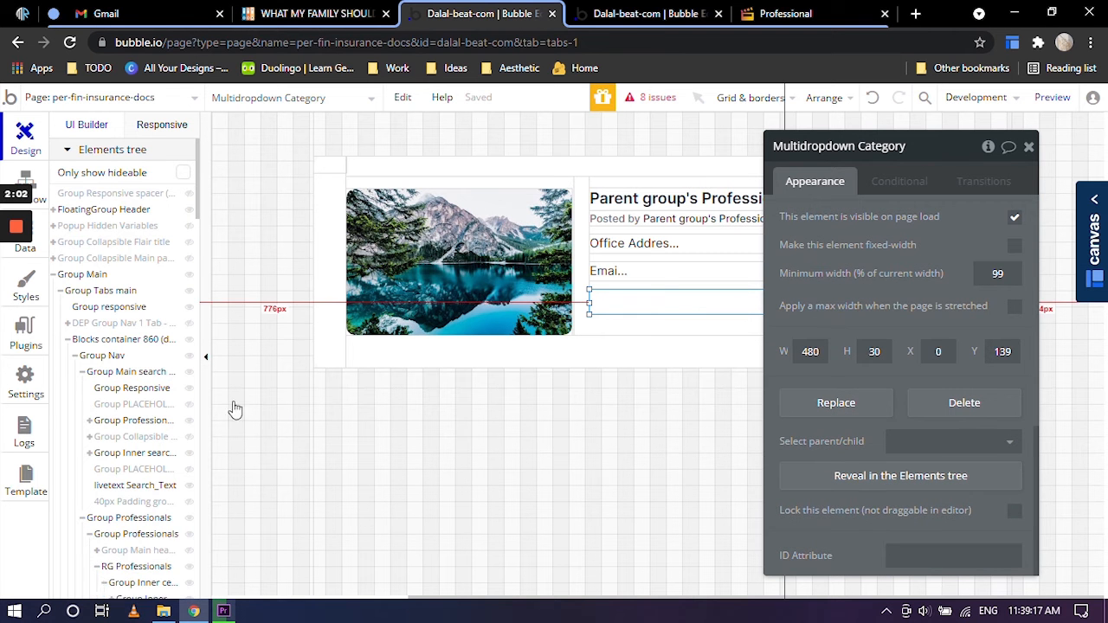
scroll(130, 379, "down", 5)
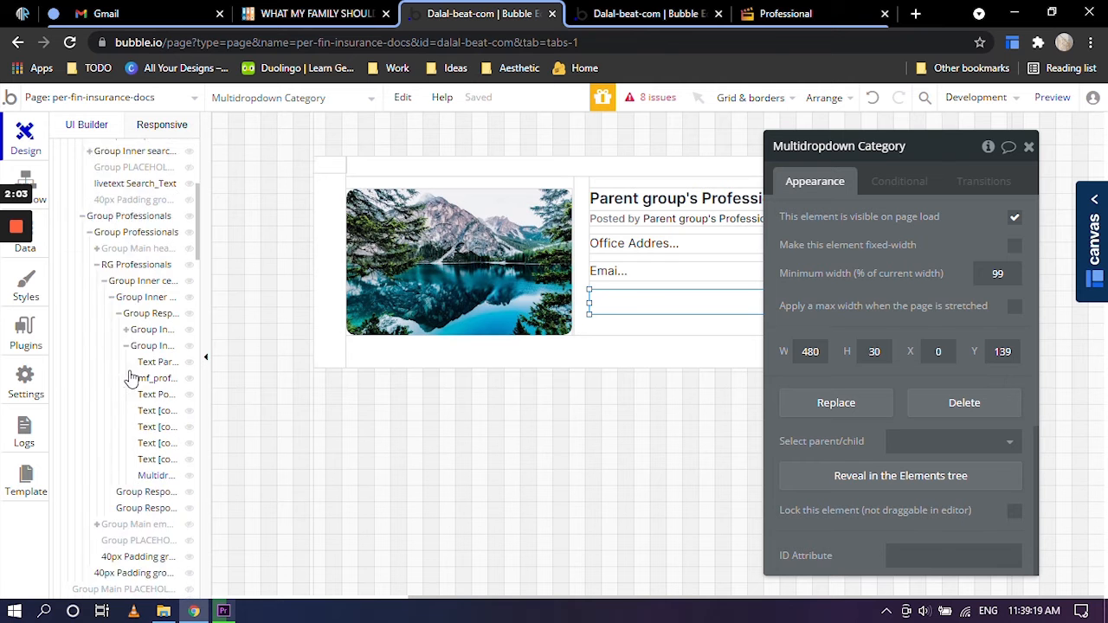
scroll(130, 378, "down", 2)
scroll(136, 422, "up", 2)
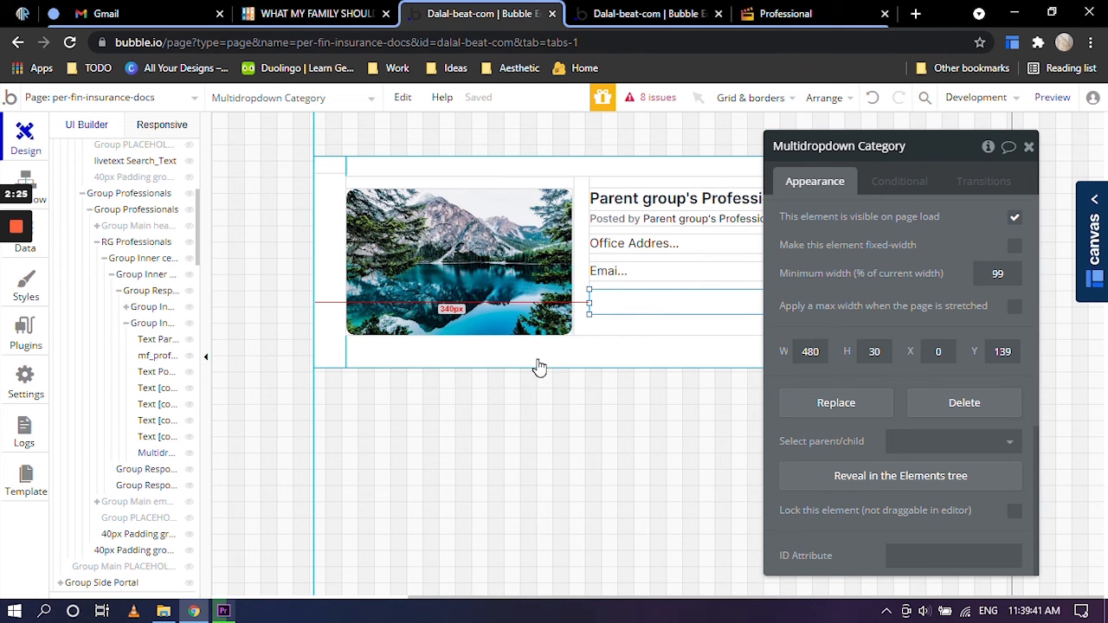
Change the text of the page heading inside Group Professionals heading to INSURANCE DETAILS.
scroll(154, 401, "up", 1)
scroll(152, 399, "up", 3)
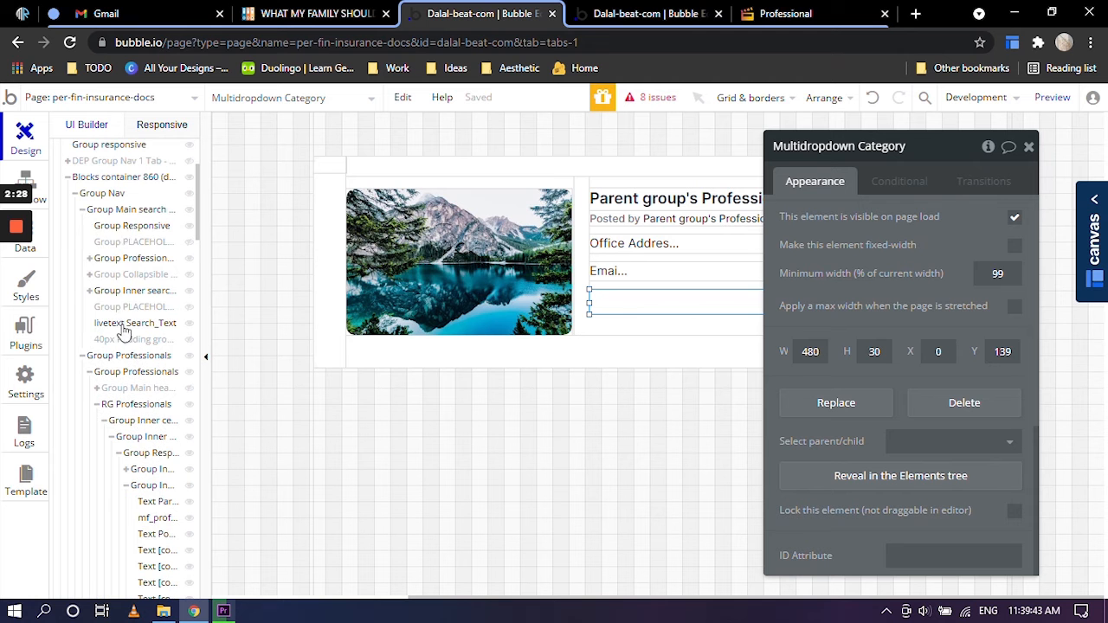
left_click(126, 259)
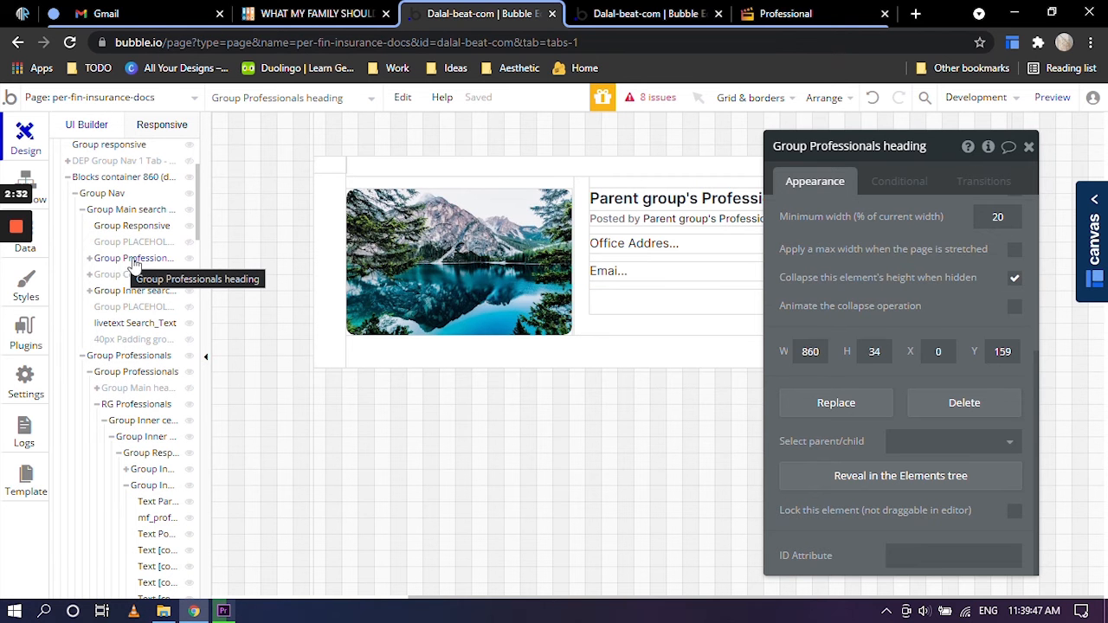
scroll(569, 305, "up", 5)
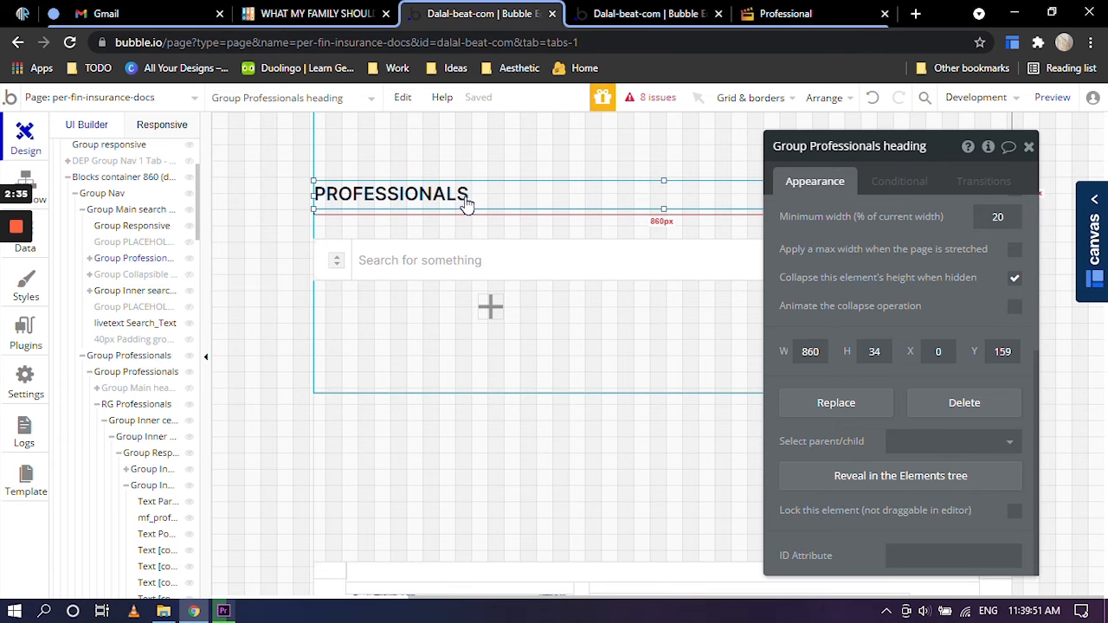
left_click(466, 199)
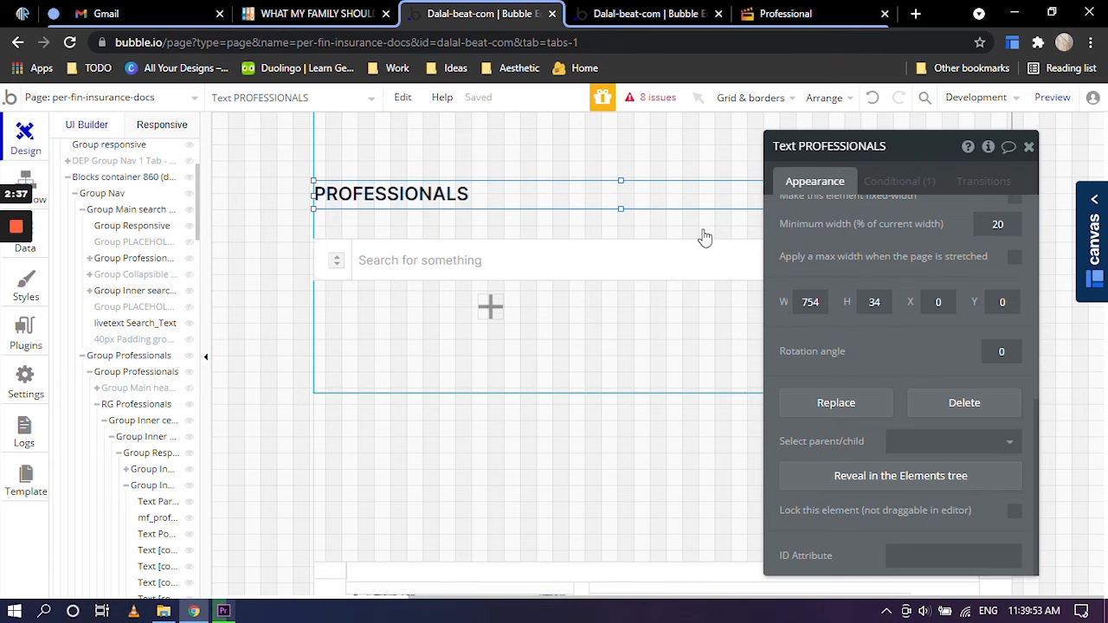
scroll(923, 306, "up", 5)
double_click(827, 220)
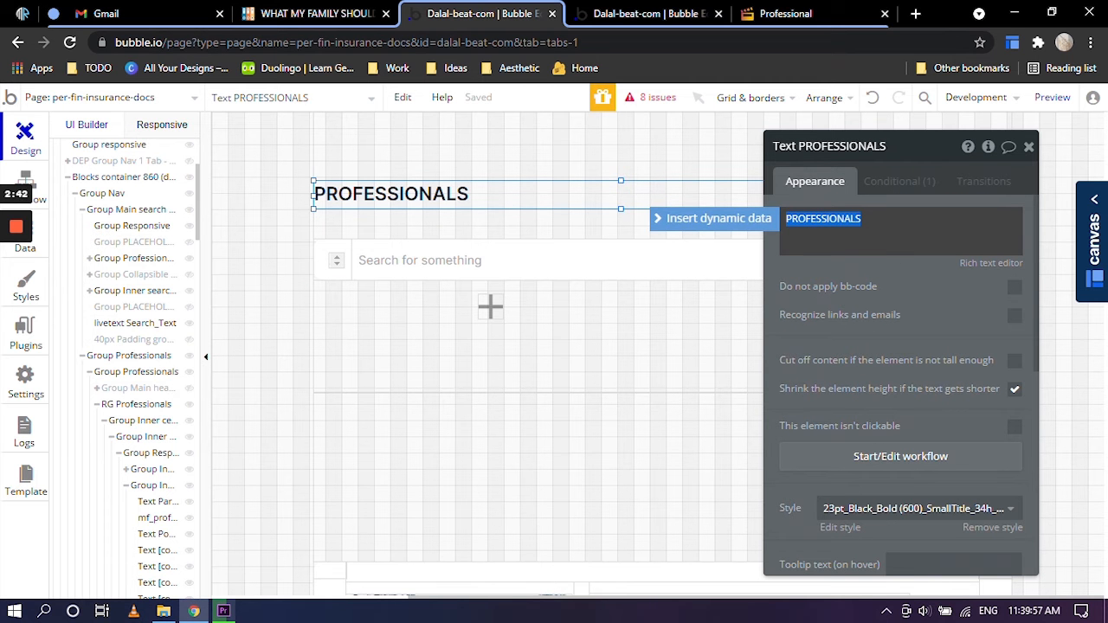
key("BackSpace")
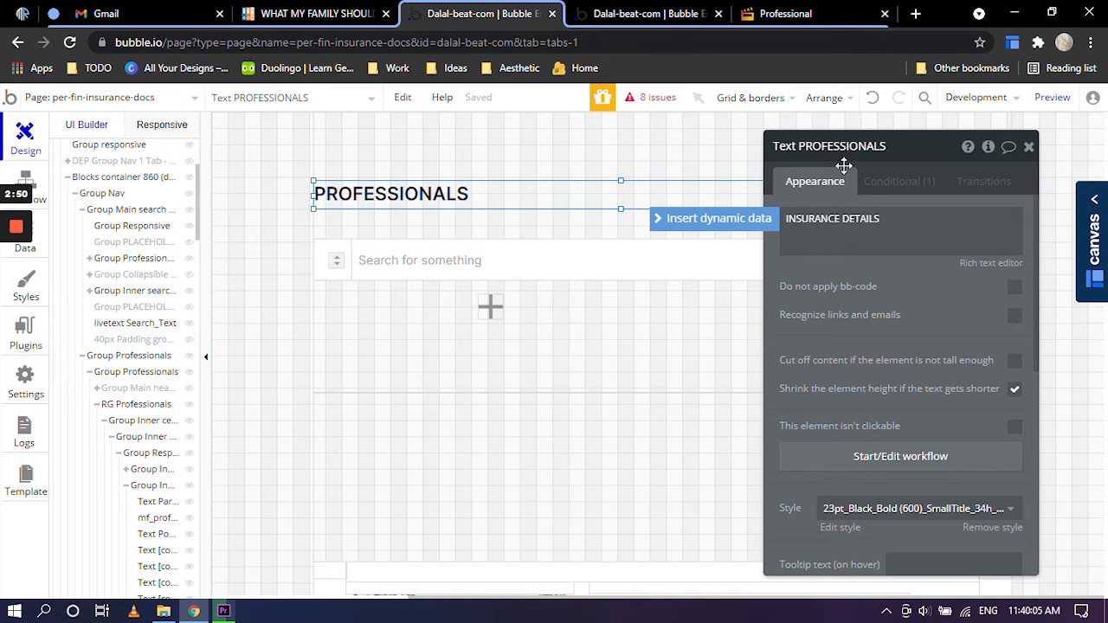
left_click(834, 322)
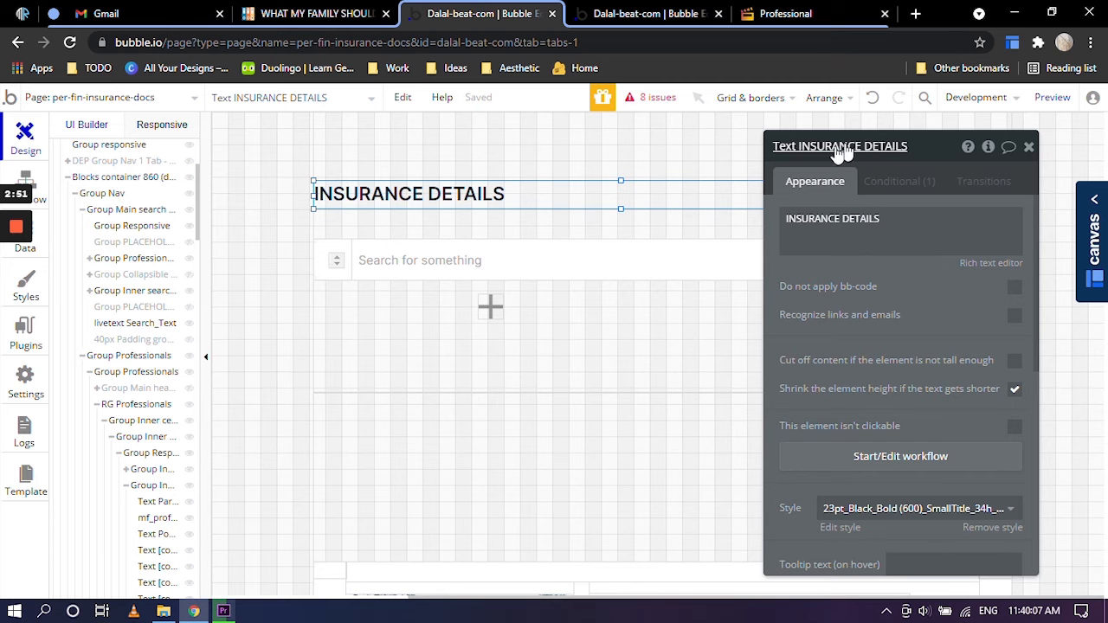
Rename the Group Professionals heading element as Group Insurance Details.
left_click(132, 262)
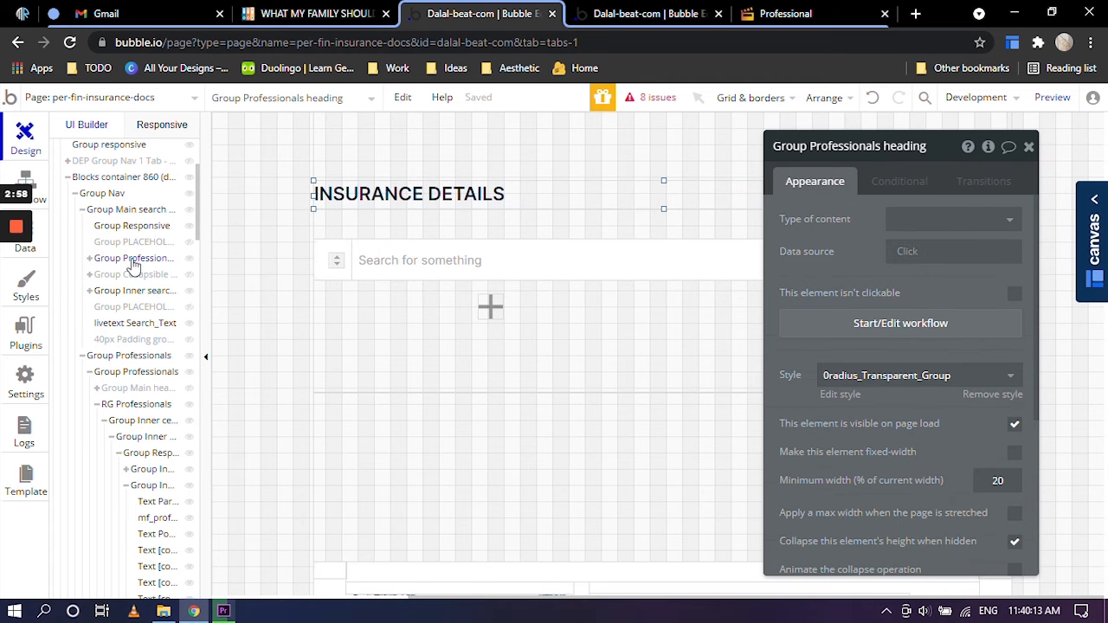
left_click(866, 146)
left_click_drag(810, 147, 928, 147)
type("Insurance Details")
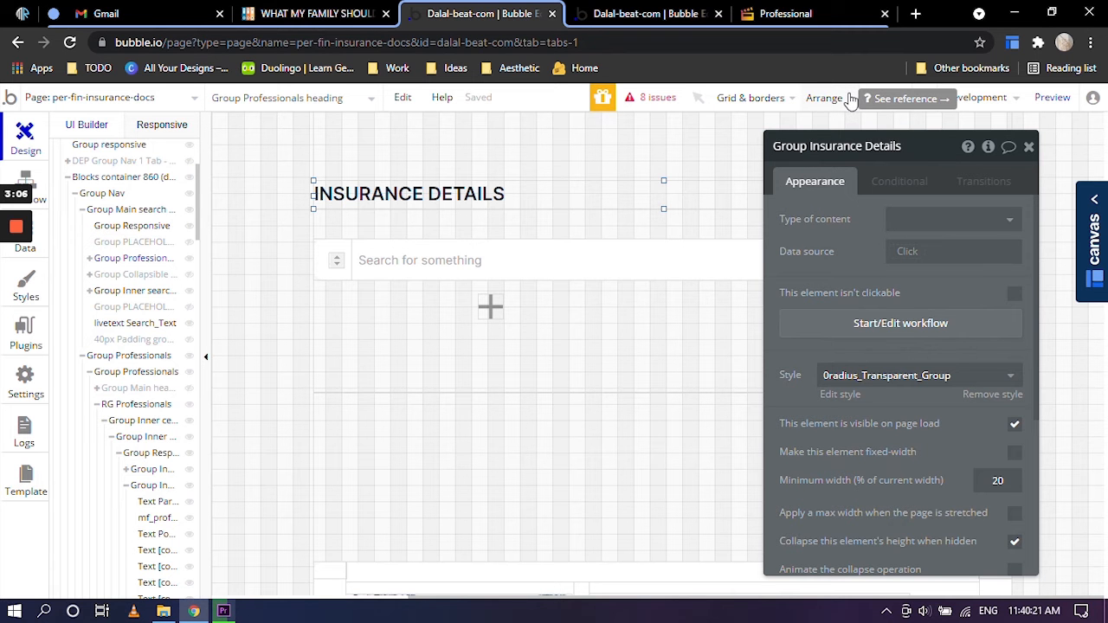
Expand Group Insurance Details in the elements tree and select the heading text inside it.
left_click_drag(519, 180, 103, 279)
left_click(112, 279)
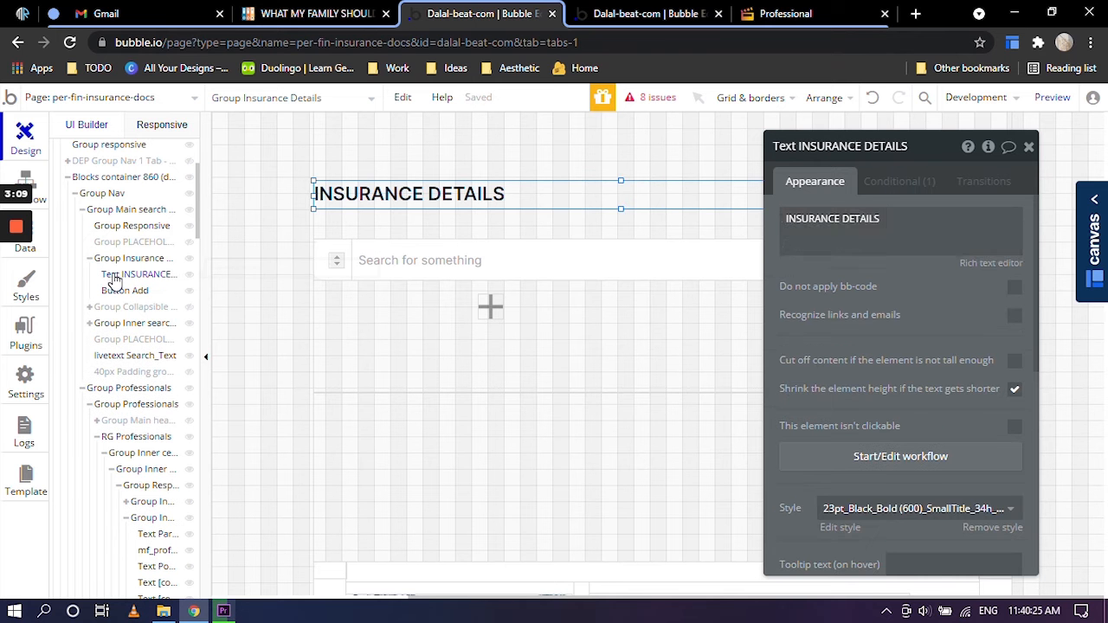
scroll(134, 303, "down", 1)
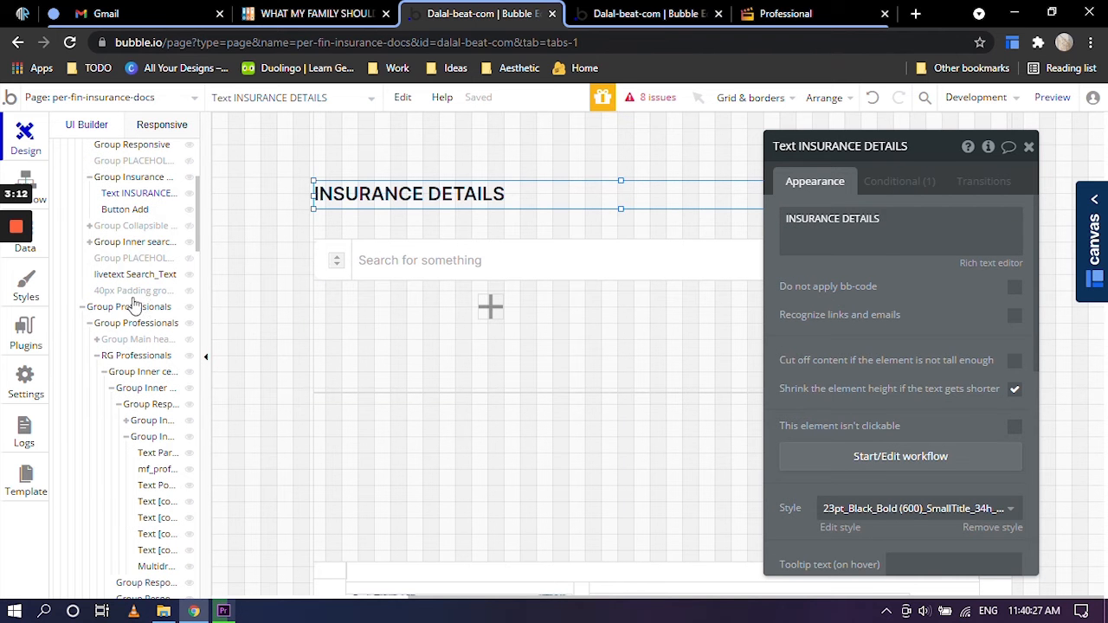
left_click(129, 245)
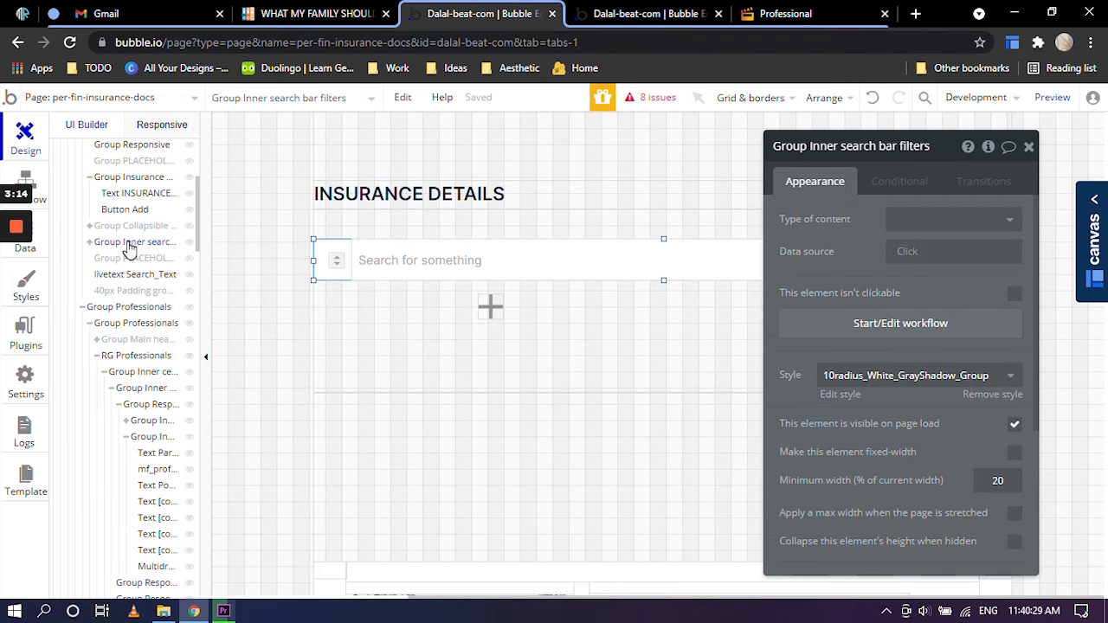
left_click(107, 310)
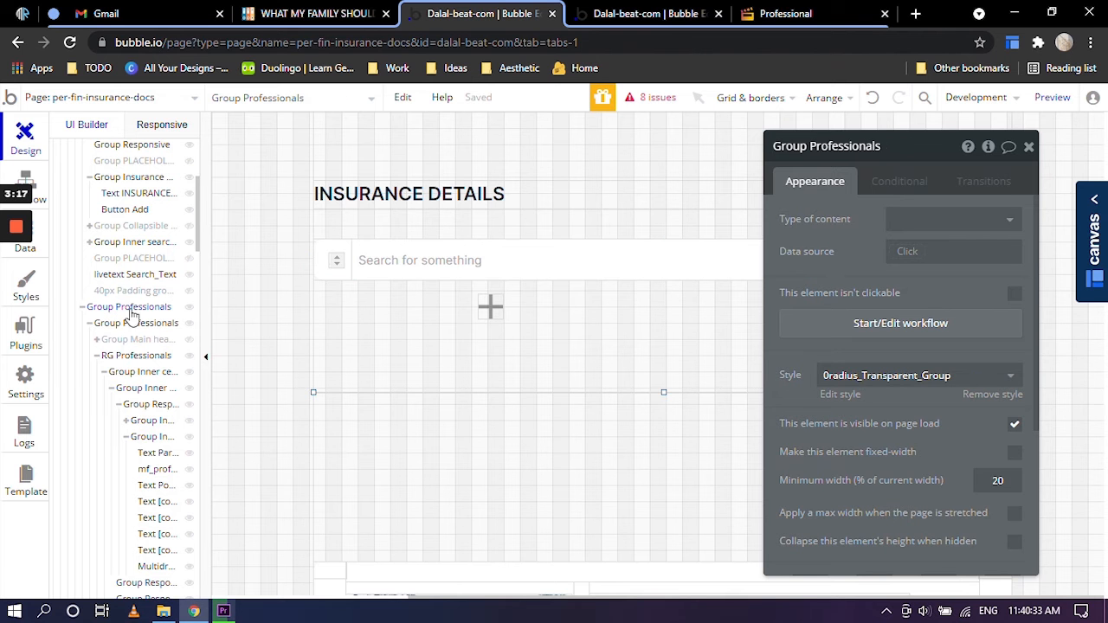
left_click_drag(882, 148, 810, 147)
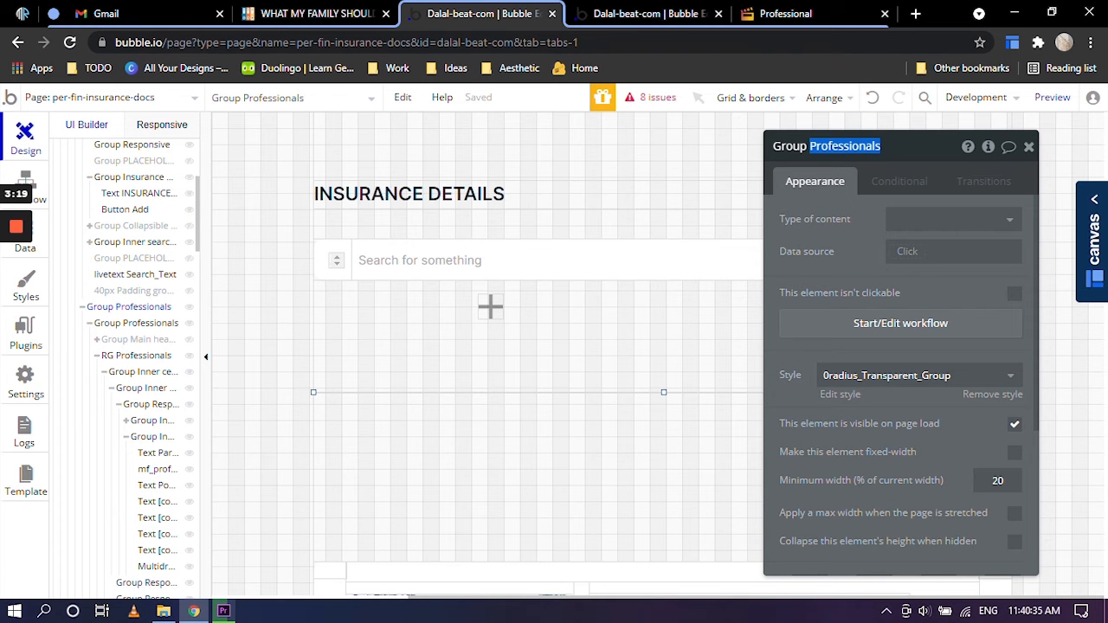
key("BackSpace")
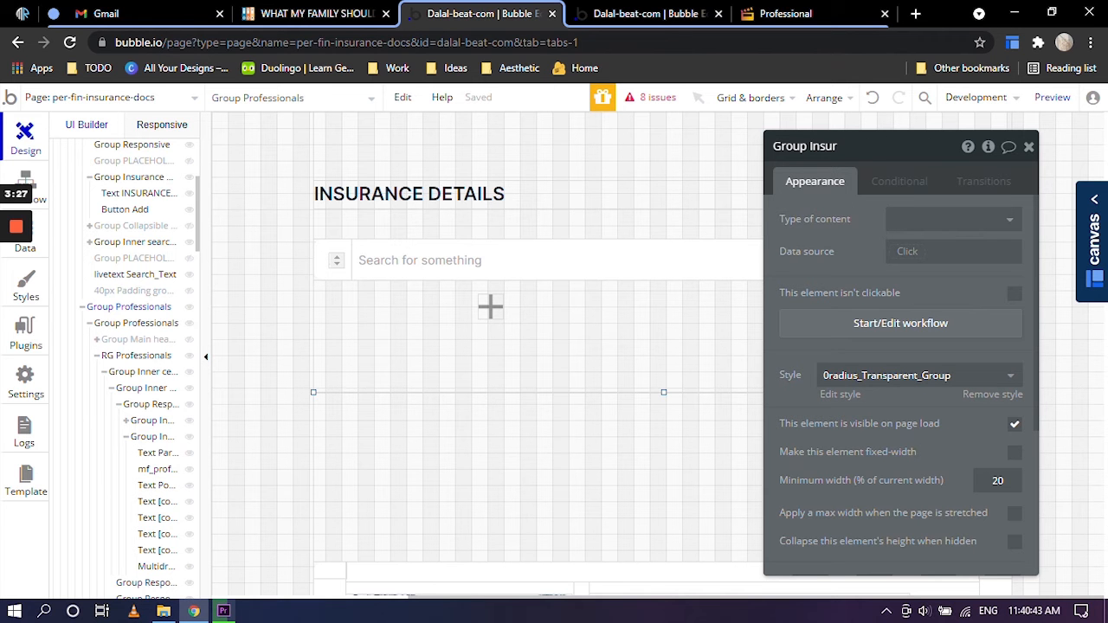
type("rnce")
key("ctrl+z")
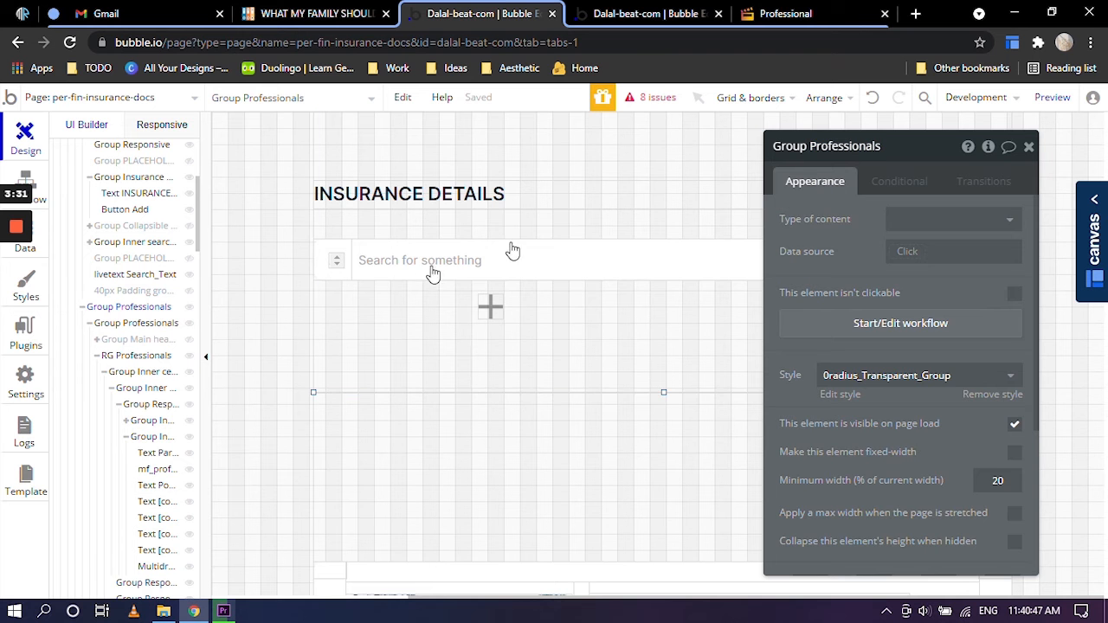
left_click(135, 274)
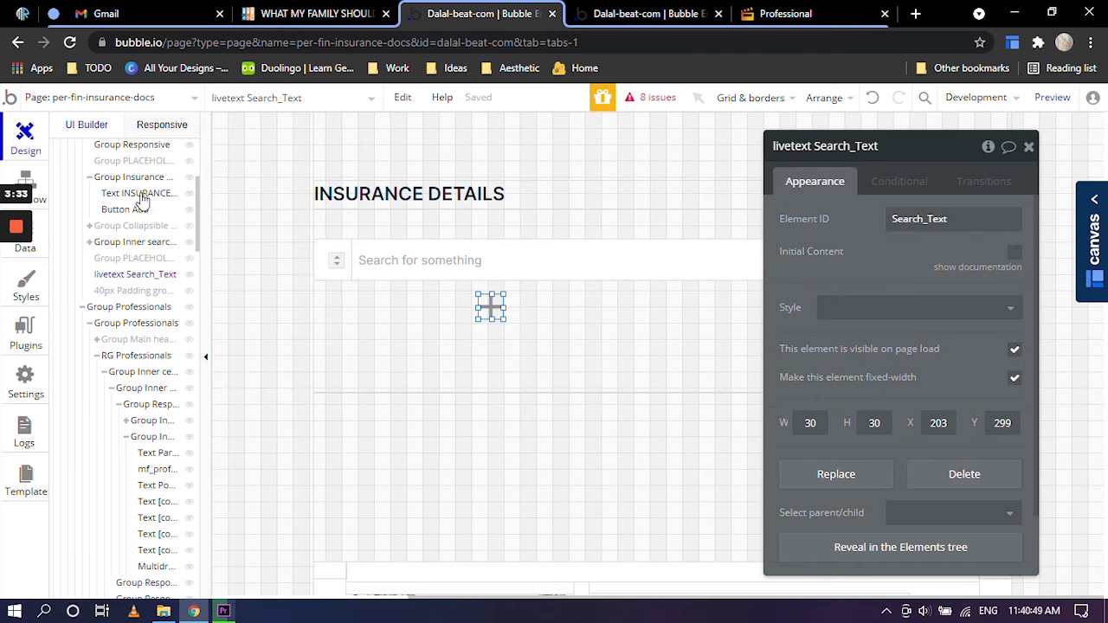
left_click(136, 177)
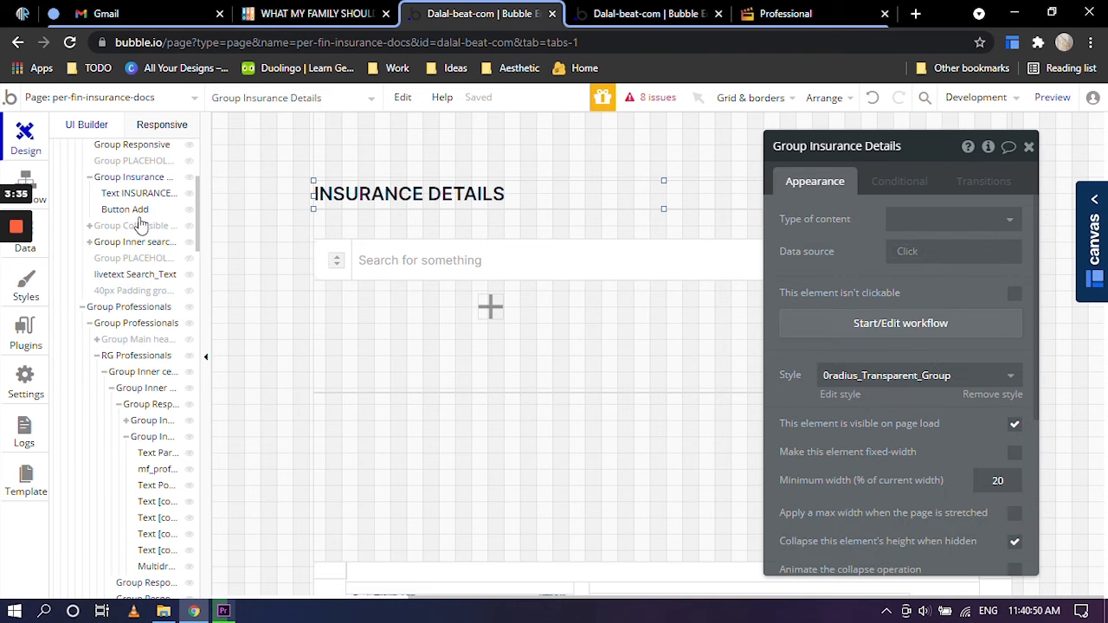
Rename the outer Group Professionals element below the search section as Group Insurance Details.
left_click(129, 308)
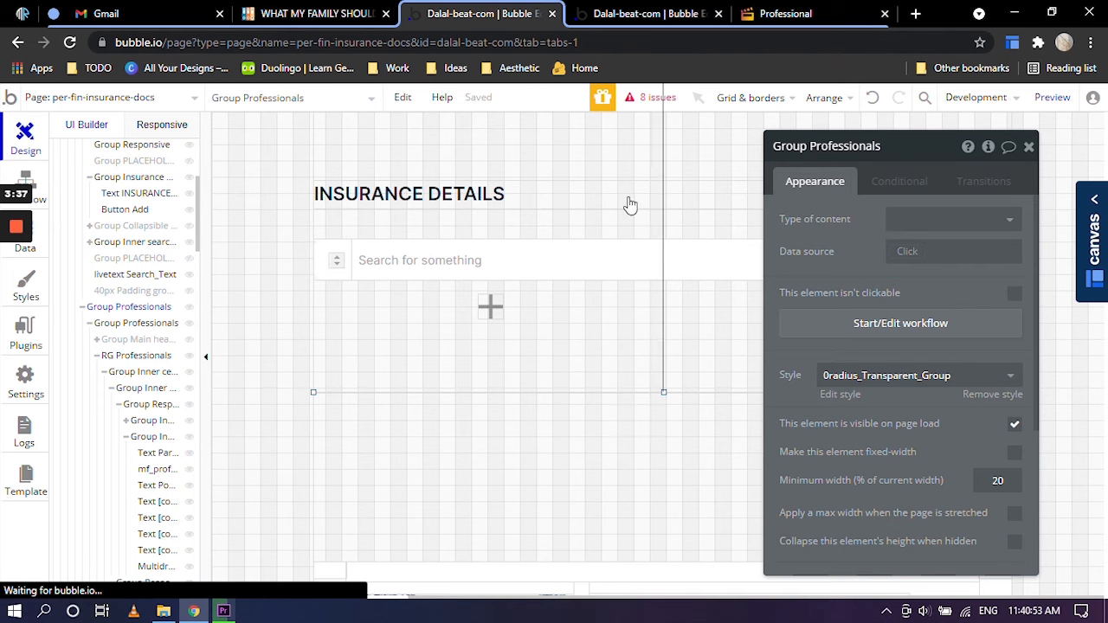
left_click(884, 147)
left_click_drag(883, 146, 817, 145)
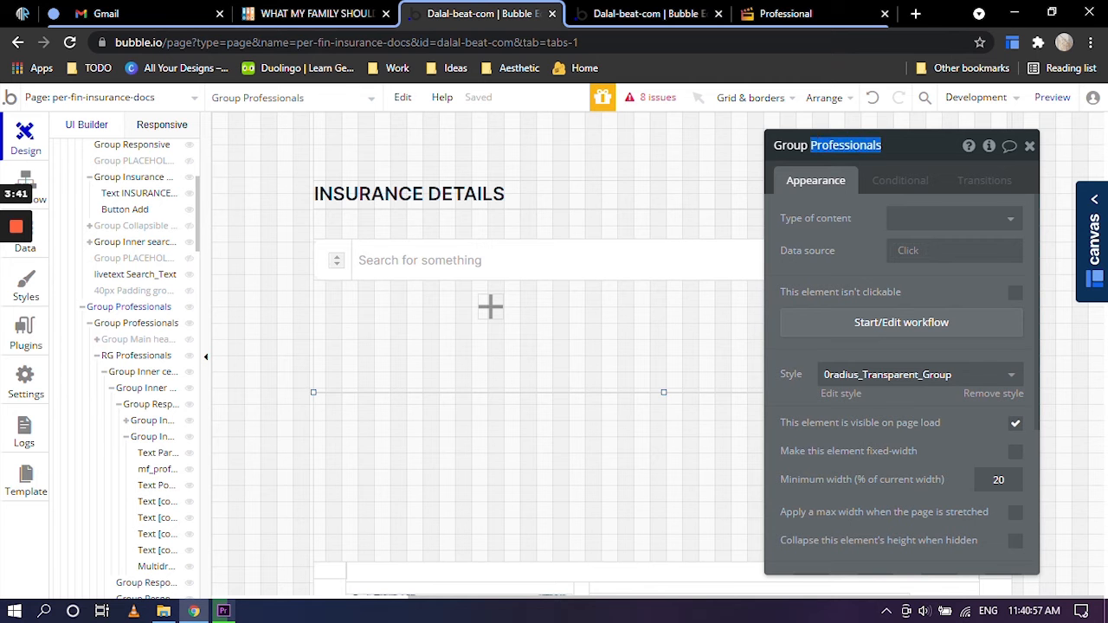
type("Insurance Deta")
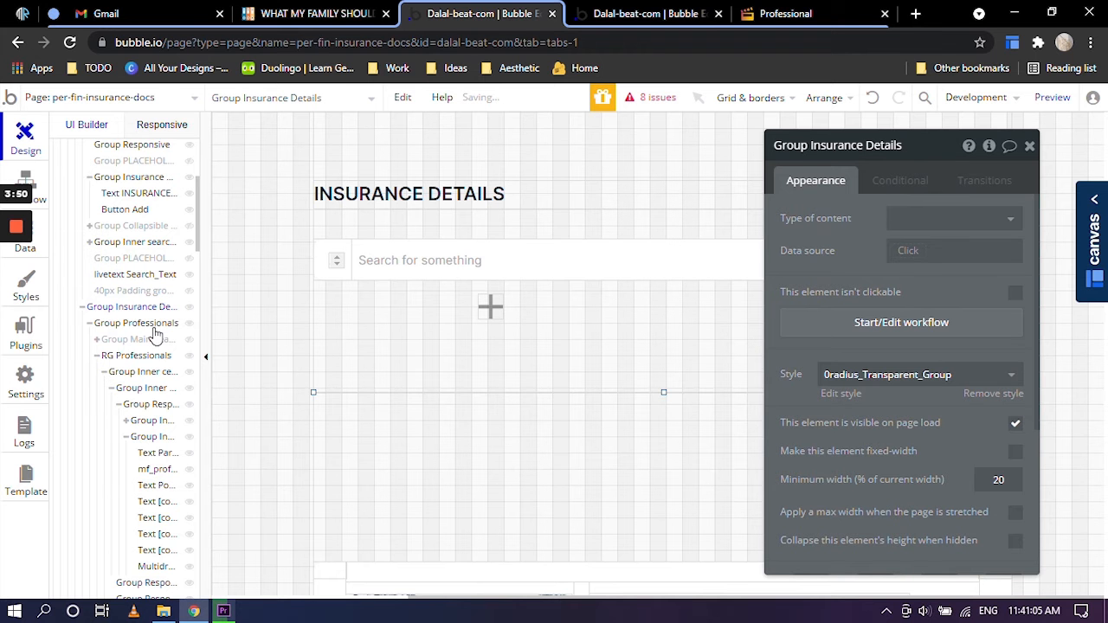
Rename the nested Group Professionals that contains the RG Professionals repeating group as Group Insurance Details.
left_click(152, 325)
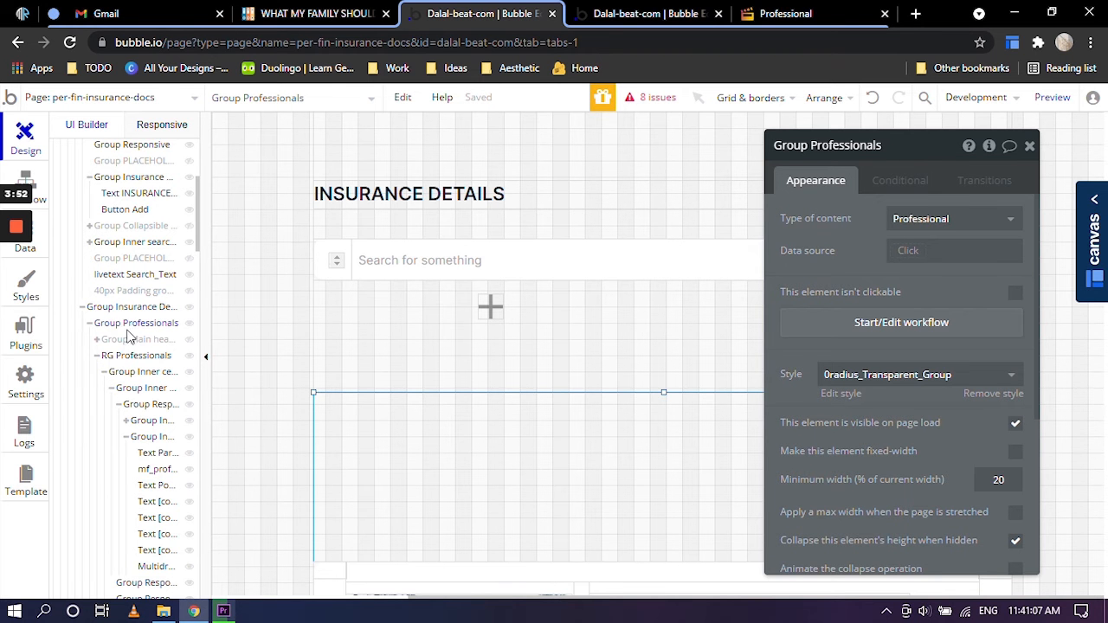
scroll(127, 335, "down", 1)
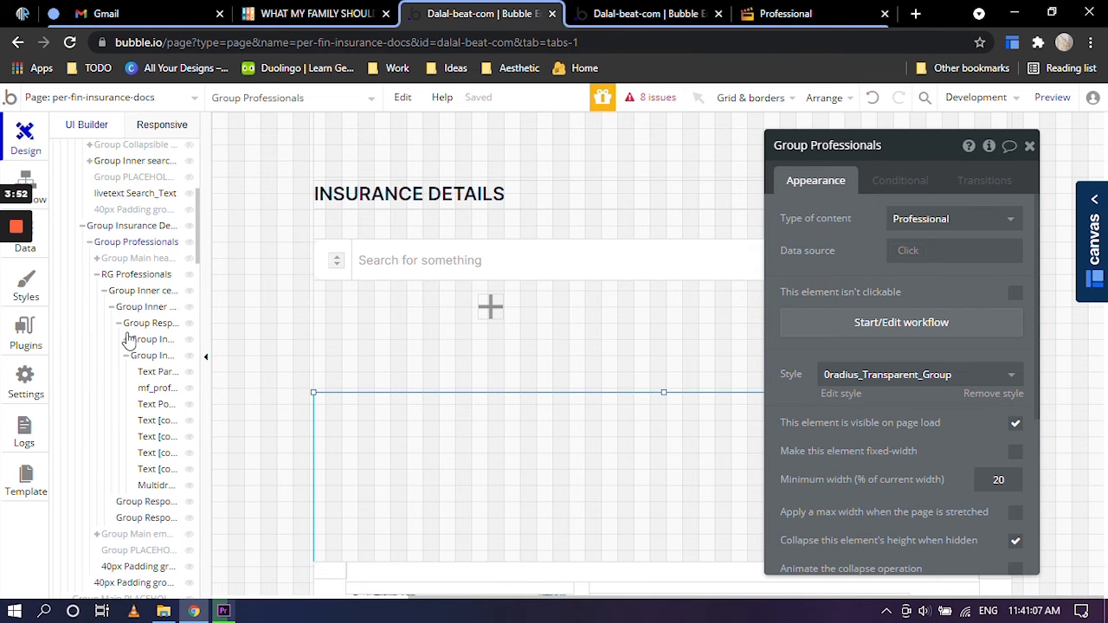
left_click(881, 147)
left_click_drag(882, 145, 810, 145)
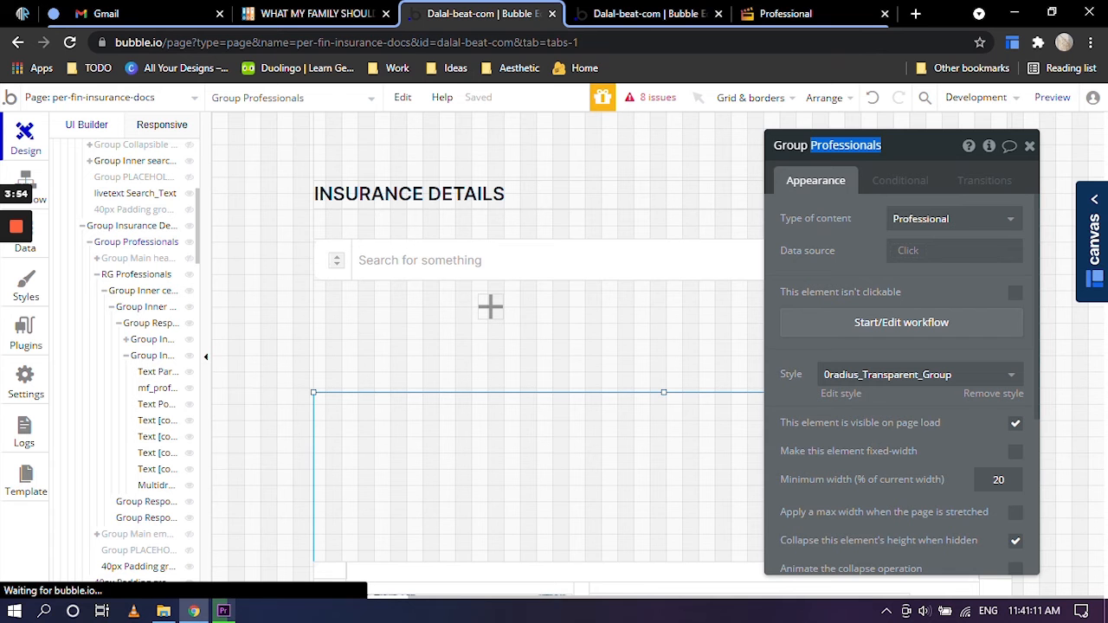
type("Insurance Deta")
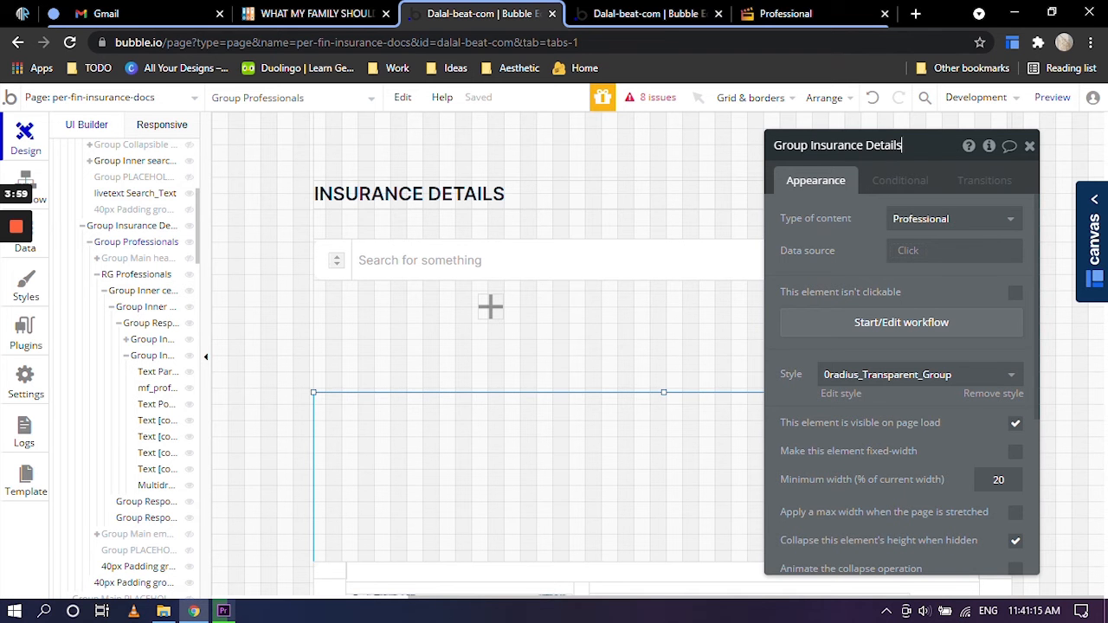
key("Return")
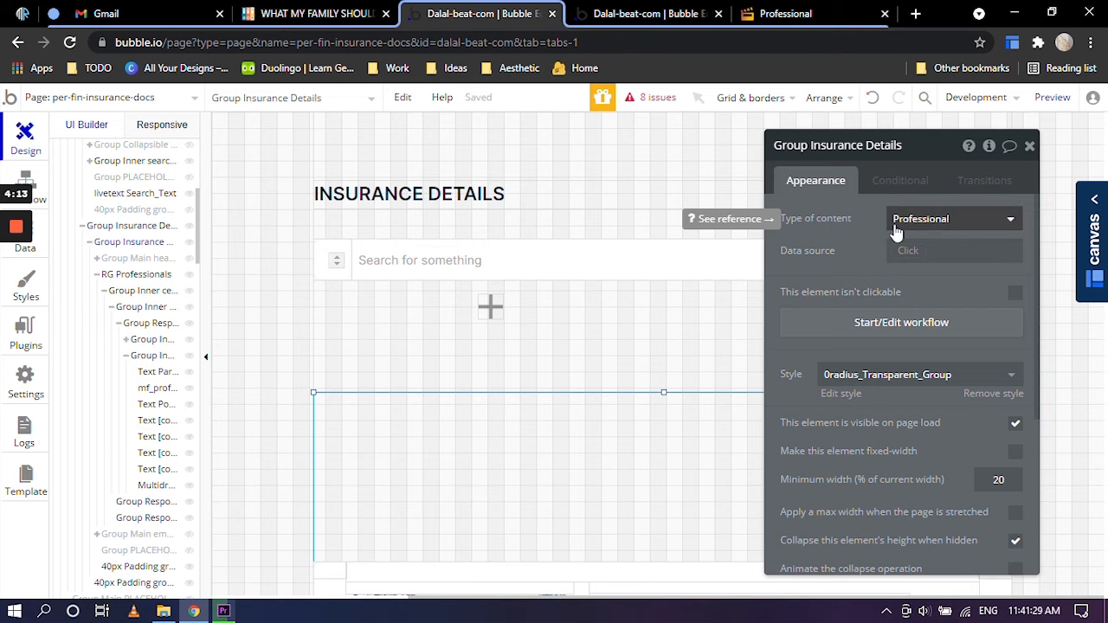
Set the type of content of the nested Group Insurance Details to Insurance Doc.
left_click(160, 104)
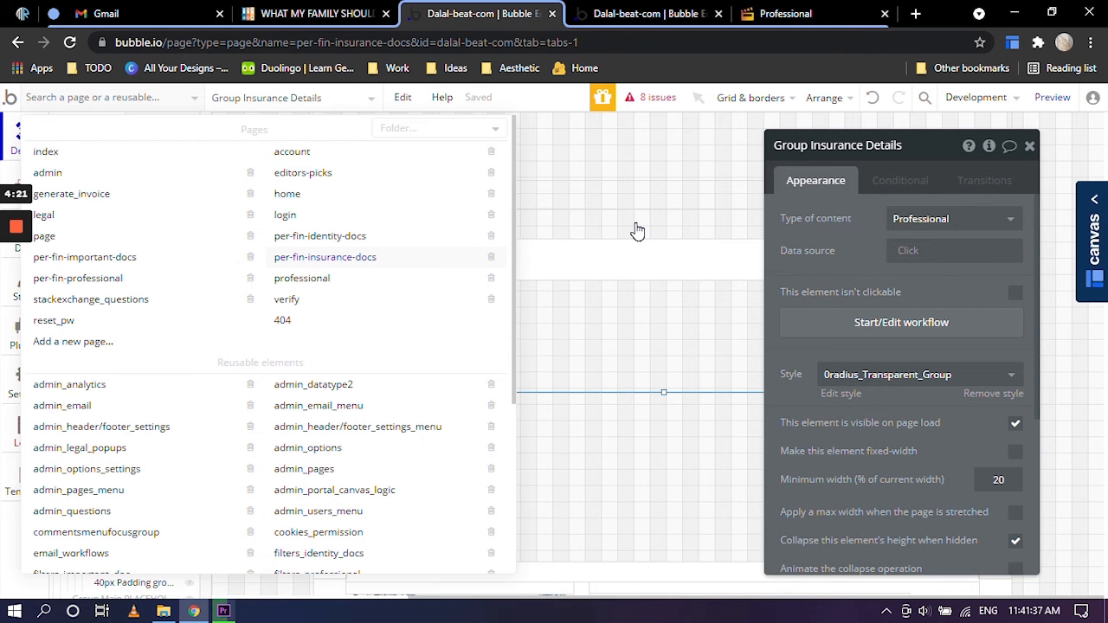
left_click(715, 238)
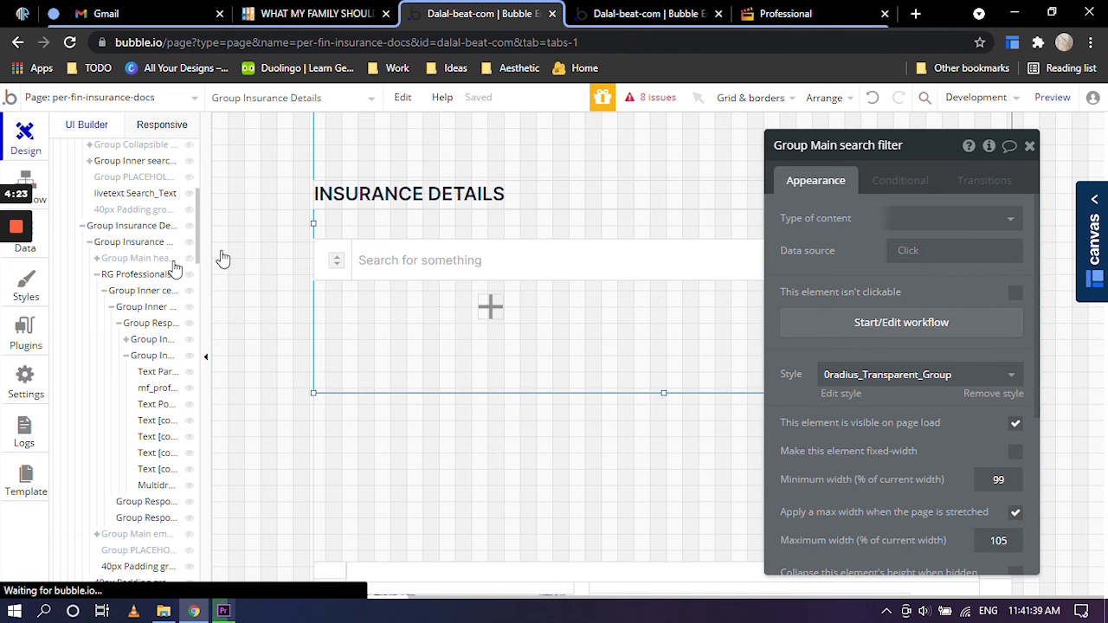
left_click(126, 244)
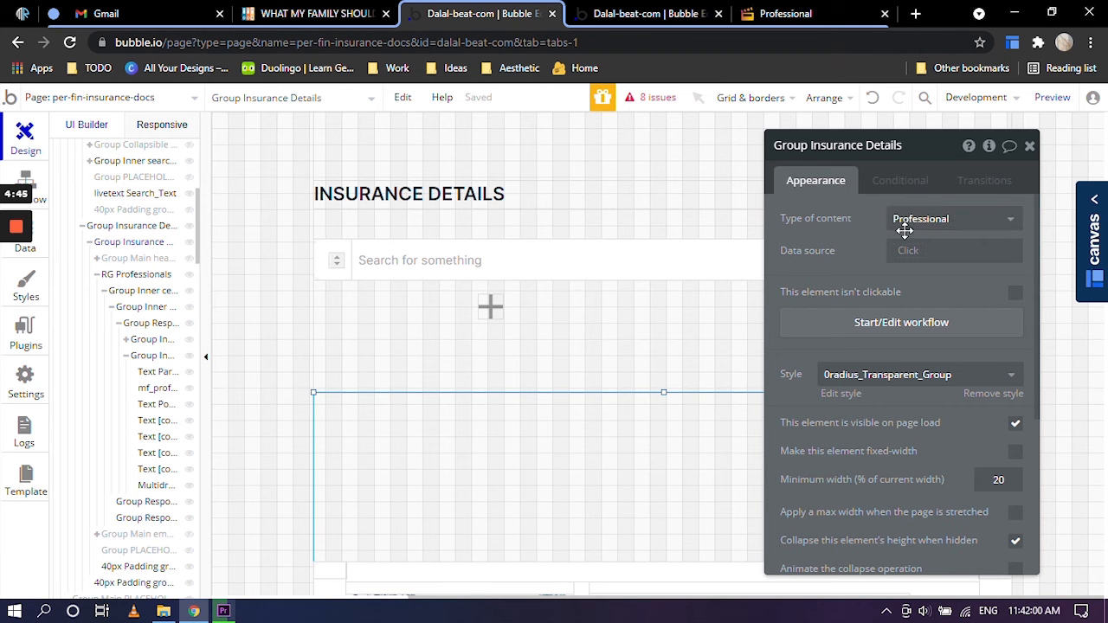
left_click(916, 235)
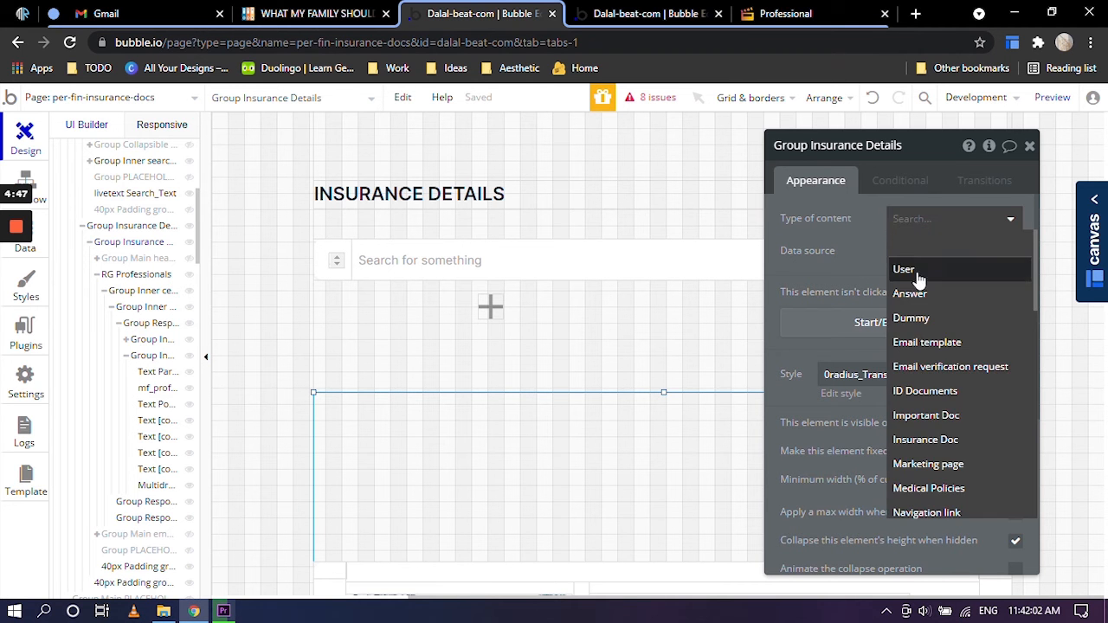
scroll(921, 277, "down", 2)
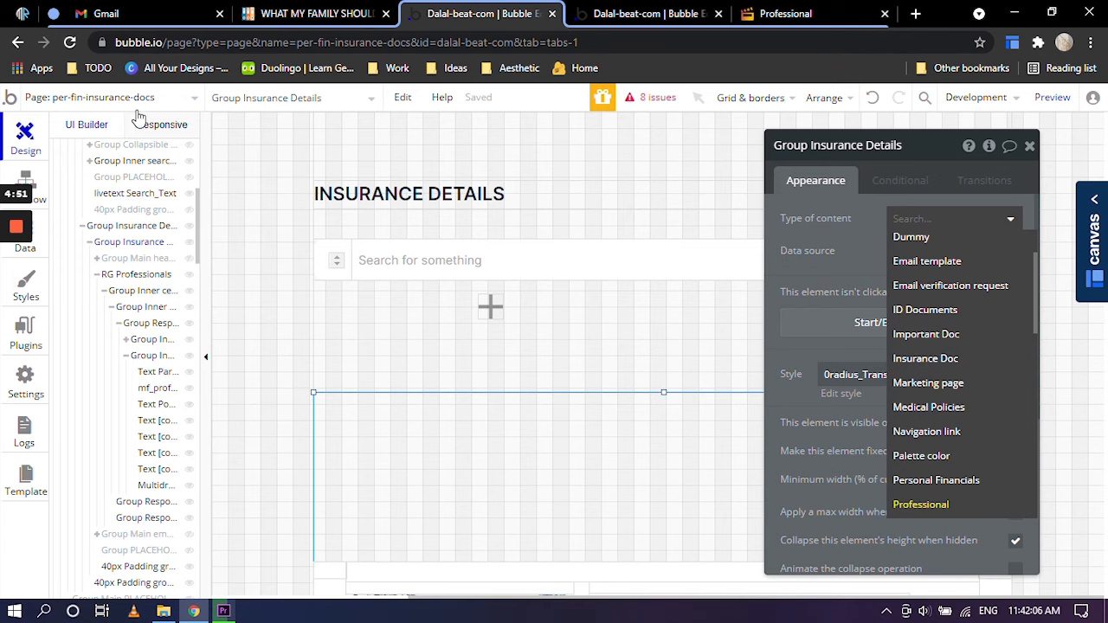
left_click(923, 359)
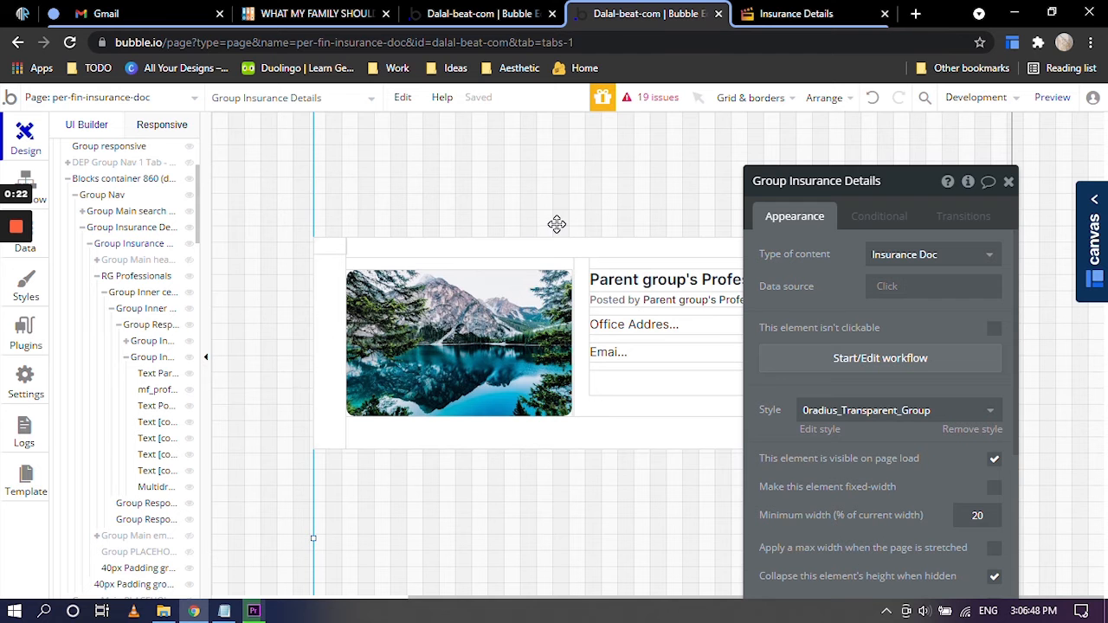
Rename the RG Professionals repeating group as RG Insurance Doc and set its type of content to Insurance Doc.
left_click(126, 278)
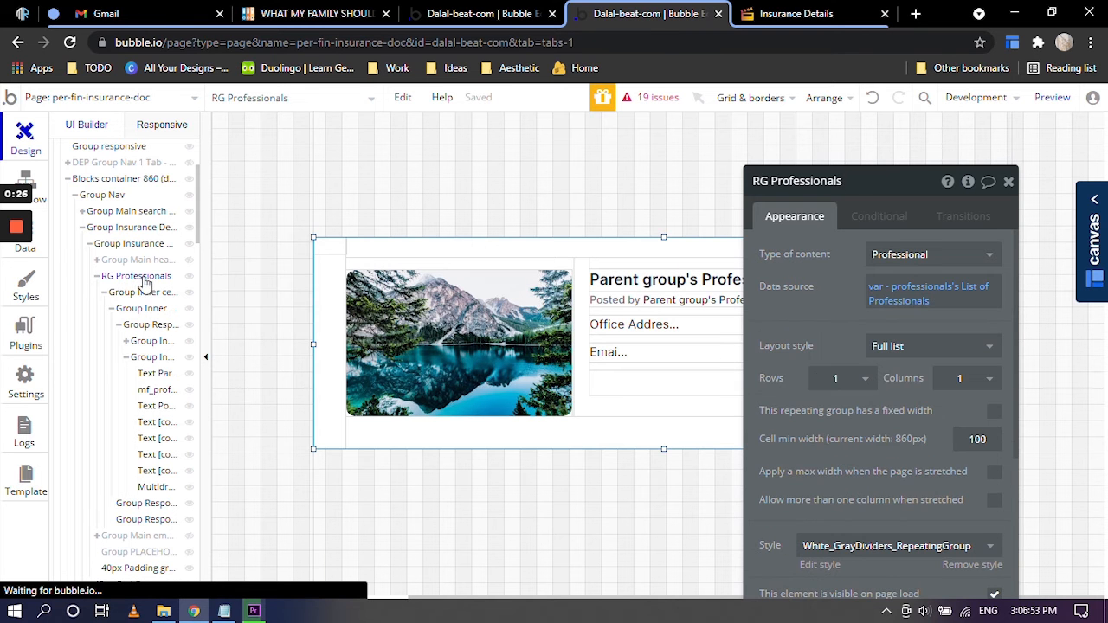
left_click(846, 184)
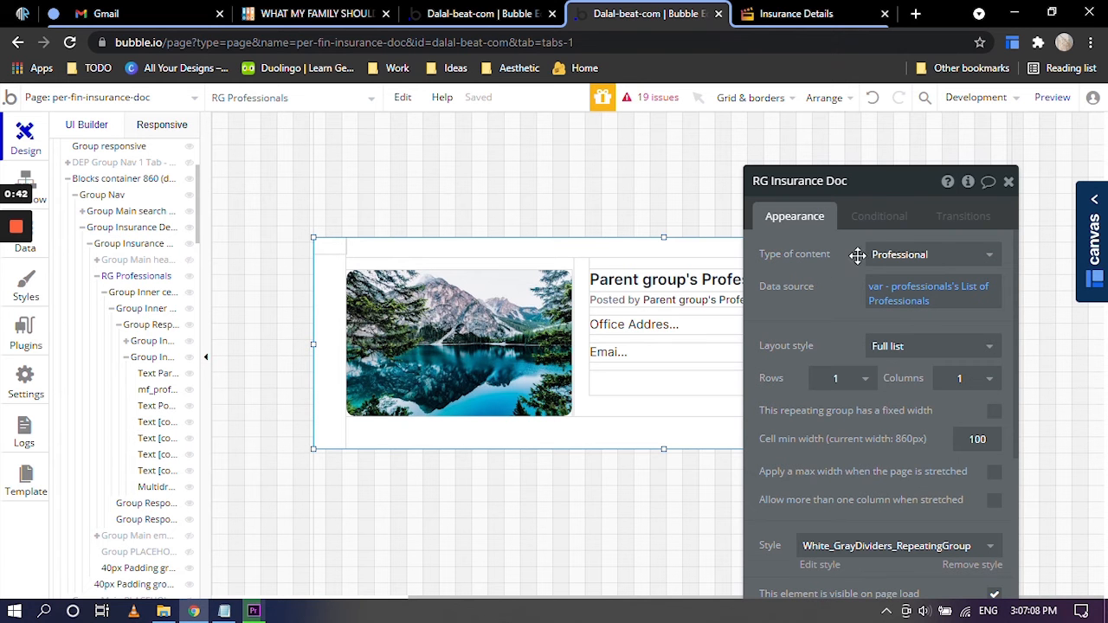
left_click(906, 260)
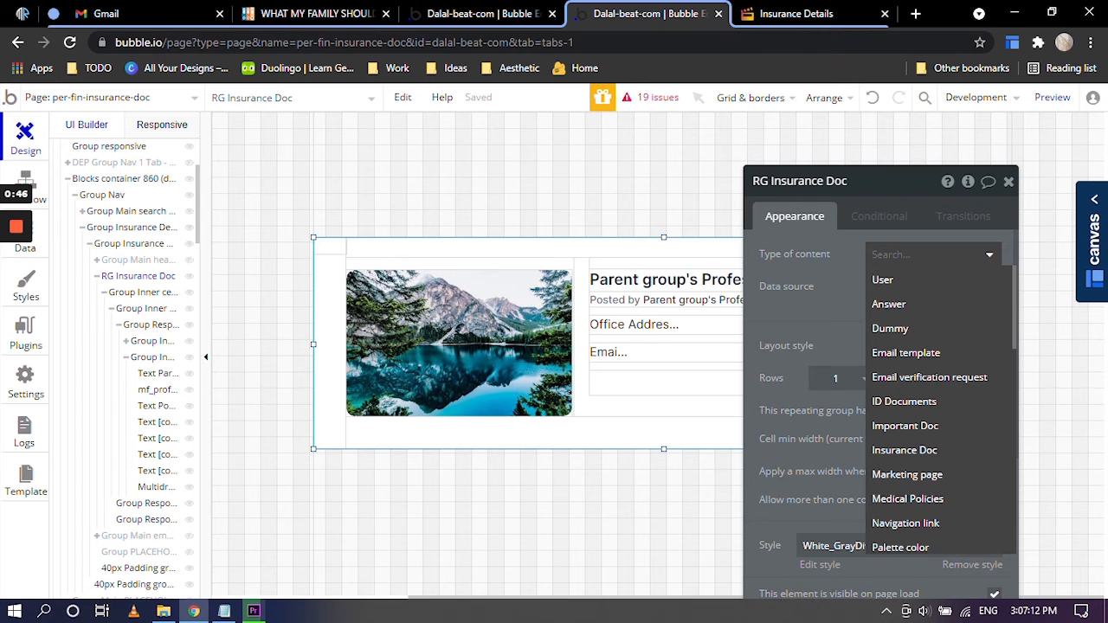
scroll(891, 312, "down", 2)
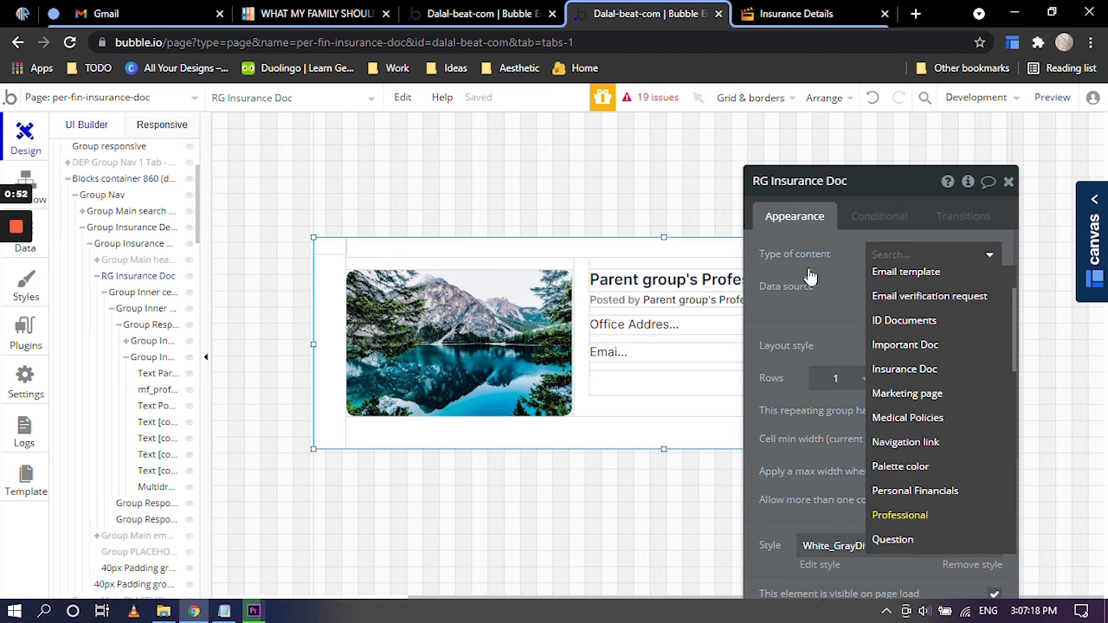
left_click(904, 369)
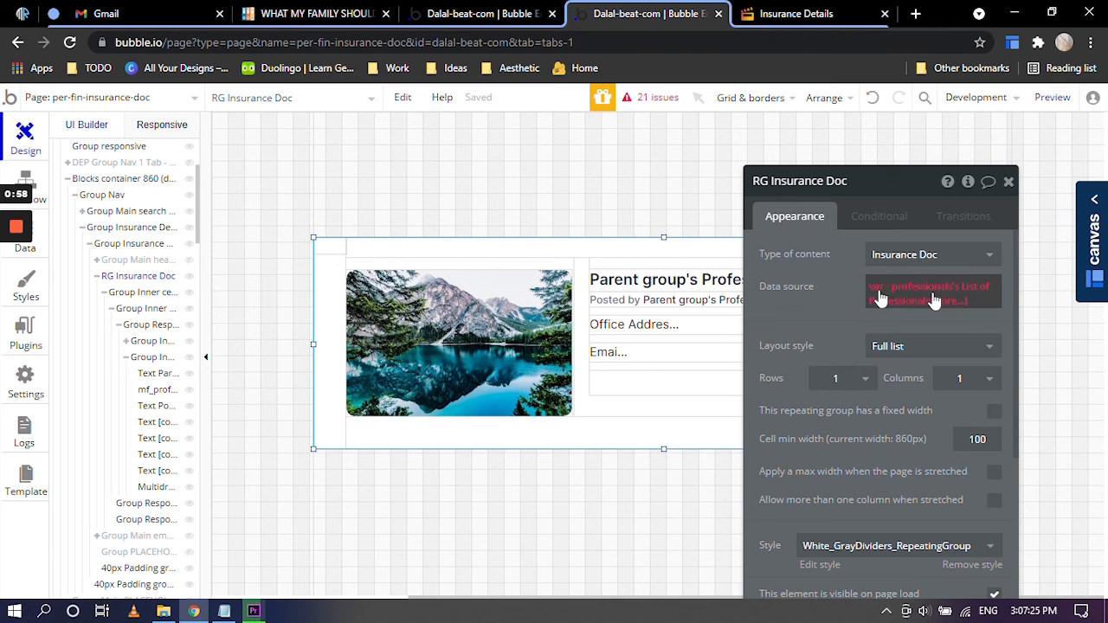
Check the data source of RG Insurance Doc, then show Popup Hidden Variables and examine the variable elements it holds.
left_click(878, 298)
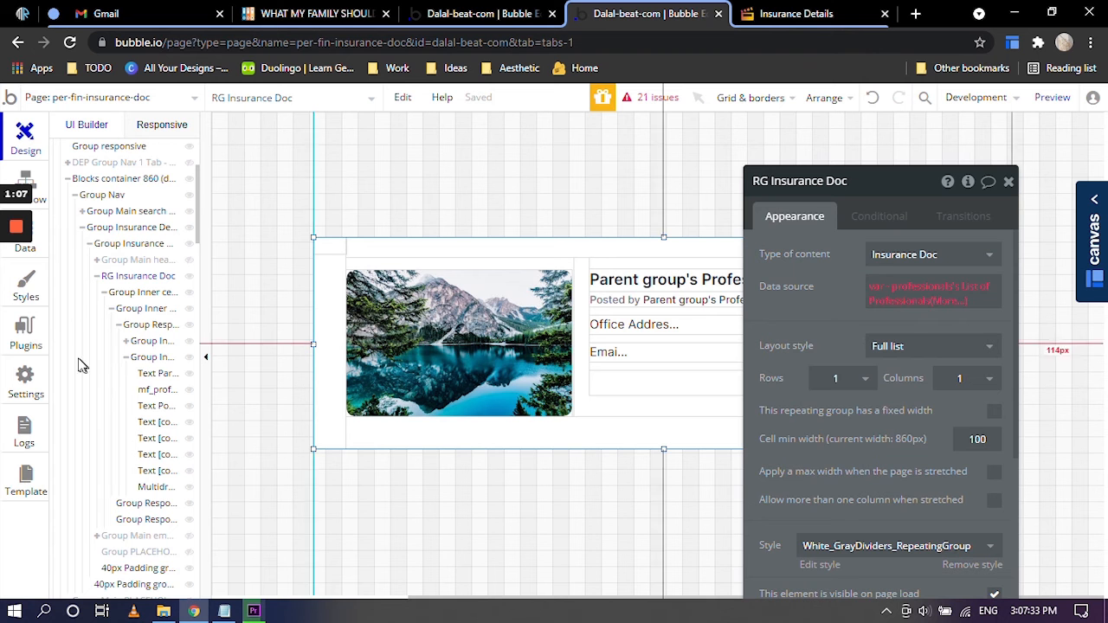
scroll(153, 348, "up", 2)
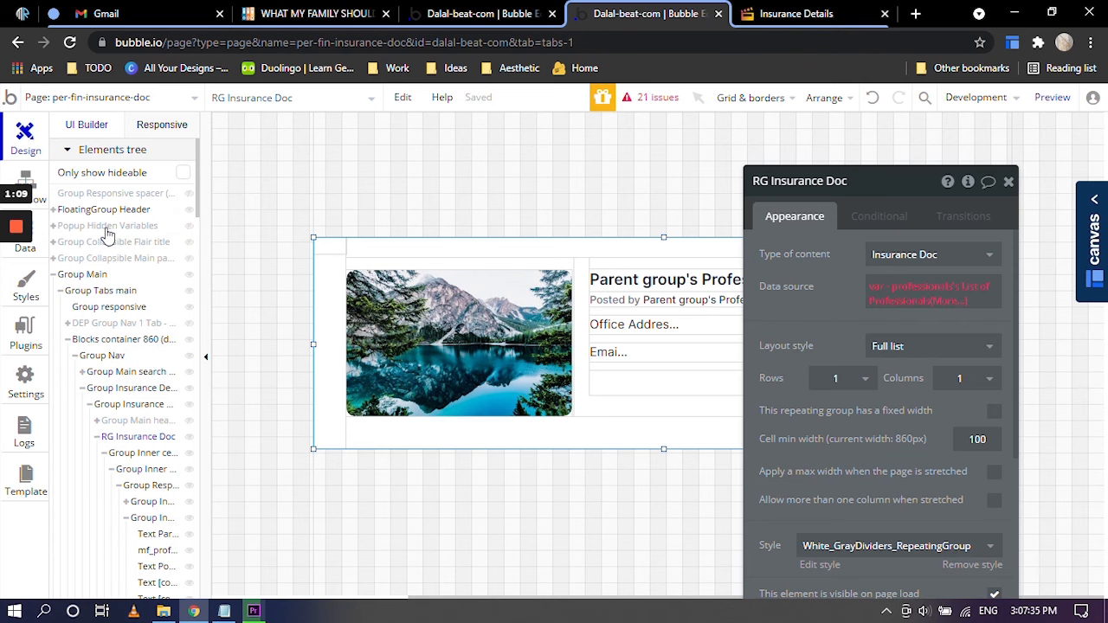
left_click(878, 297)
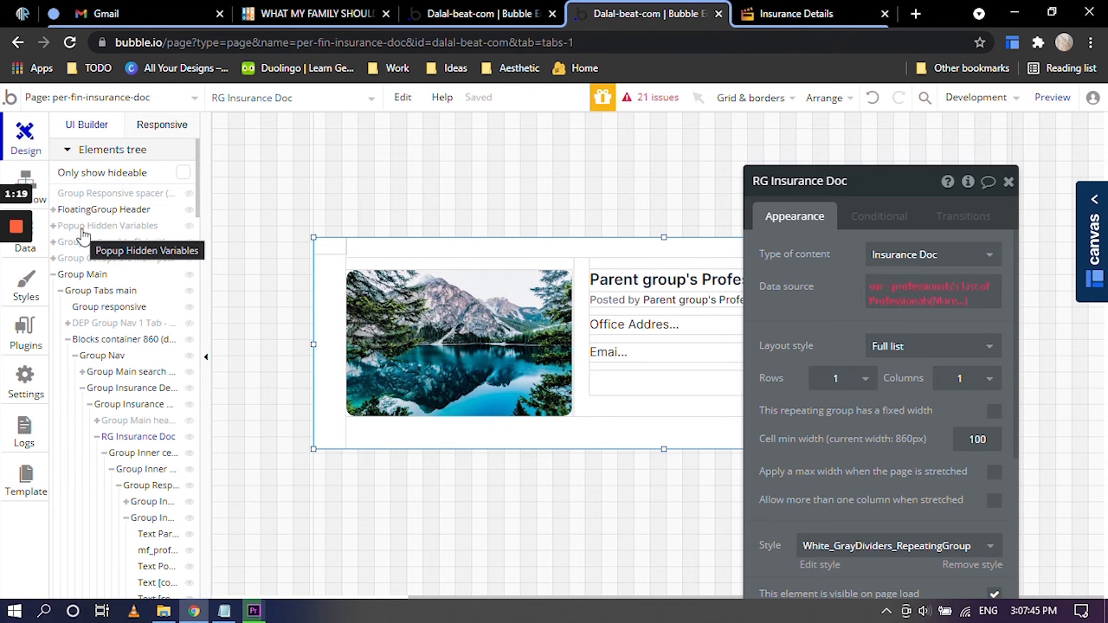
mouse_move(108, 235)
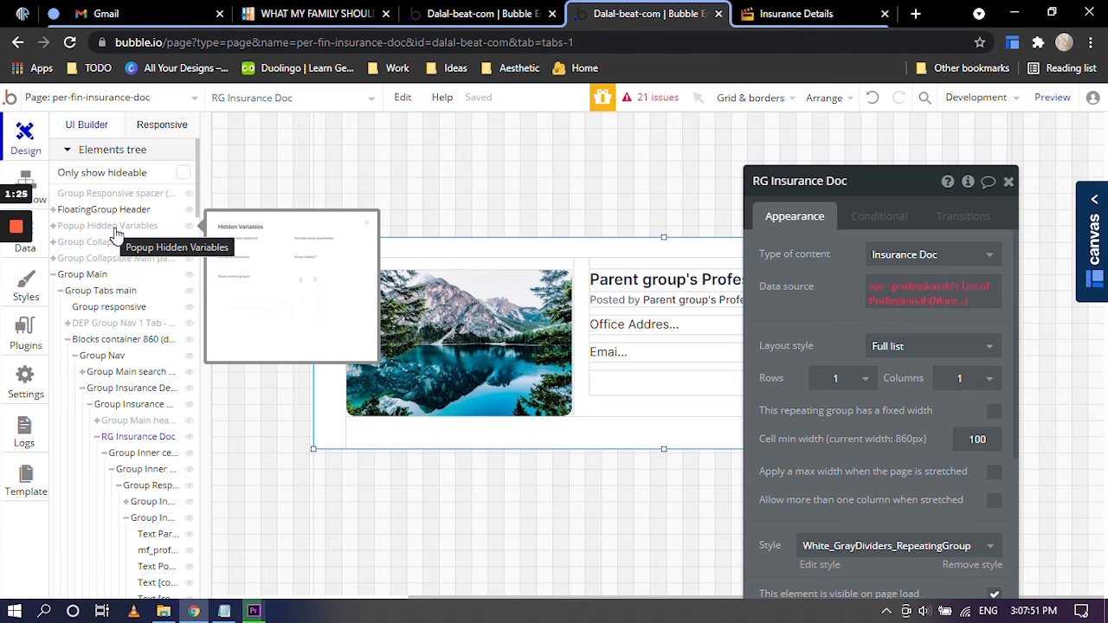
left_click(110, 228)
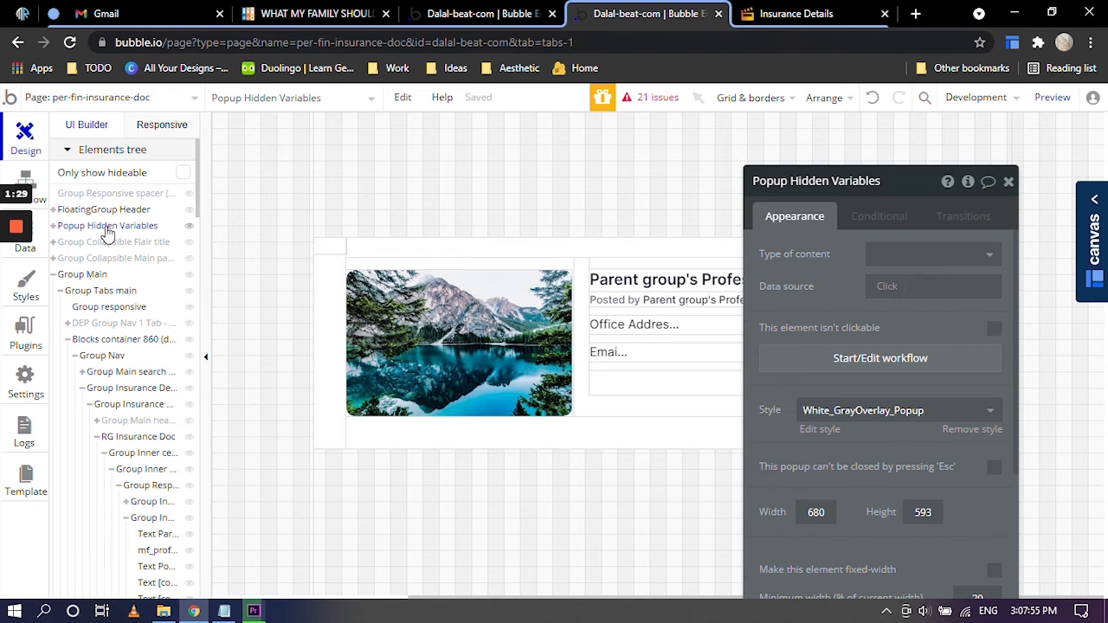
mouse_move(106, 230)
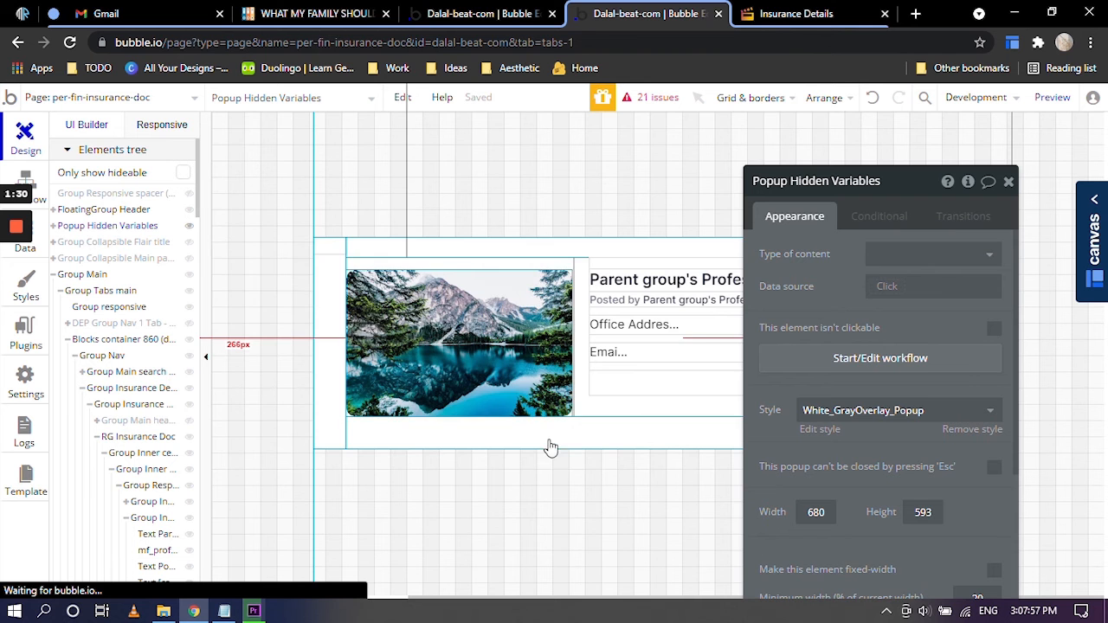
scroll(482, 394, "up", 5)
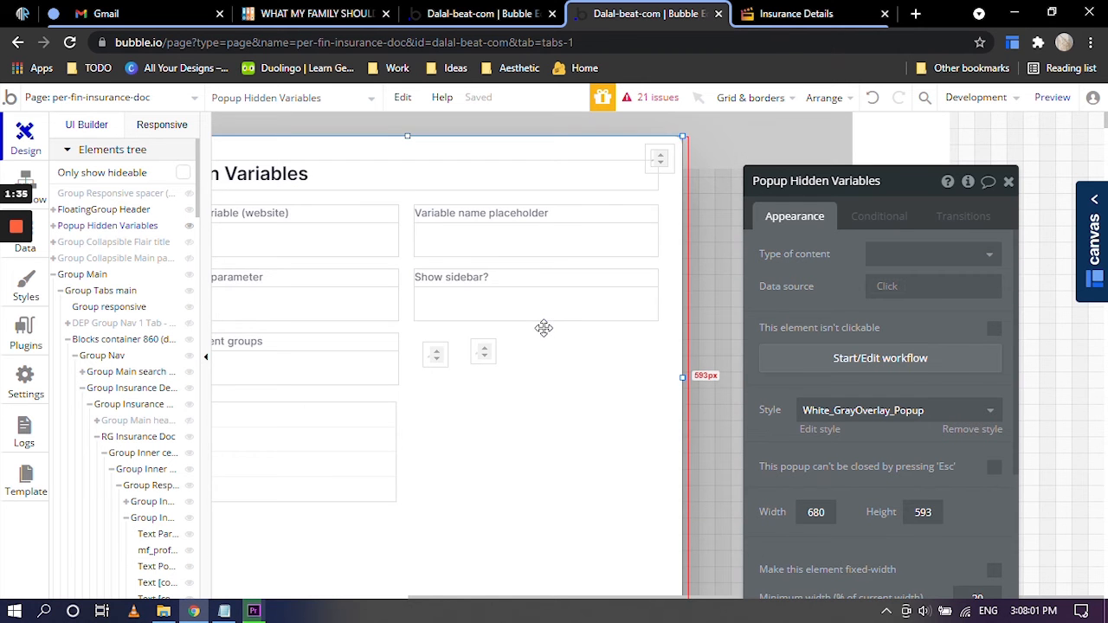
scroll(528, 318, "left", 3)
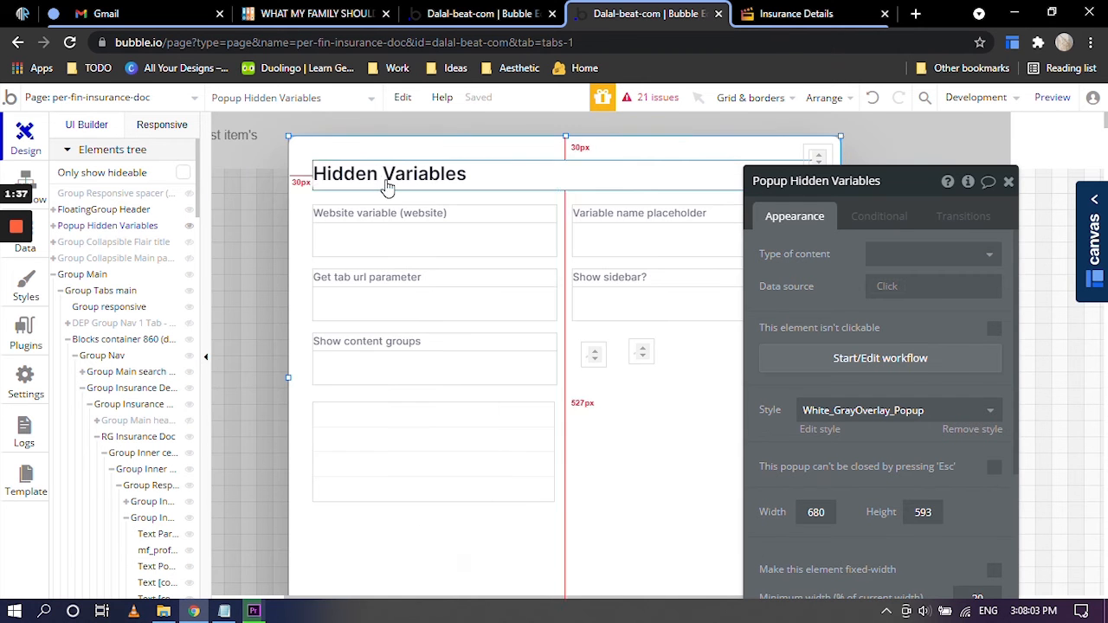
left_click(386, 188)
scroll(645, 385, "down", 2)
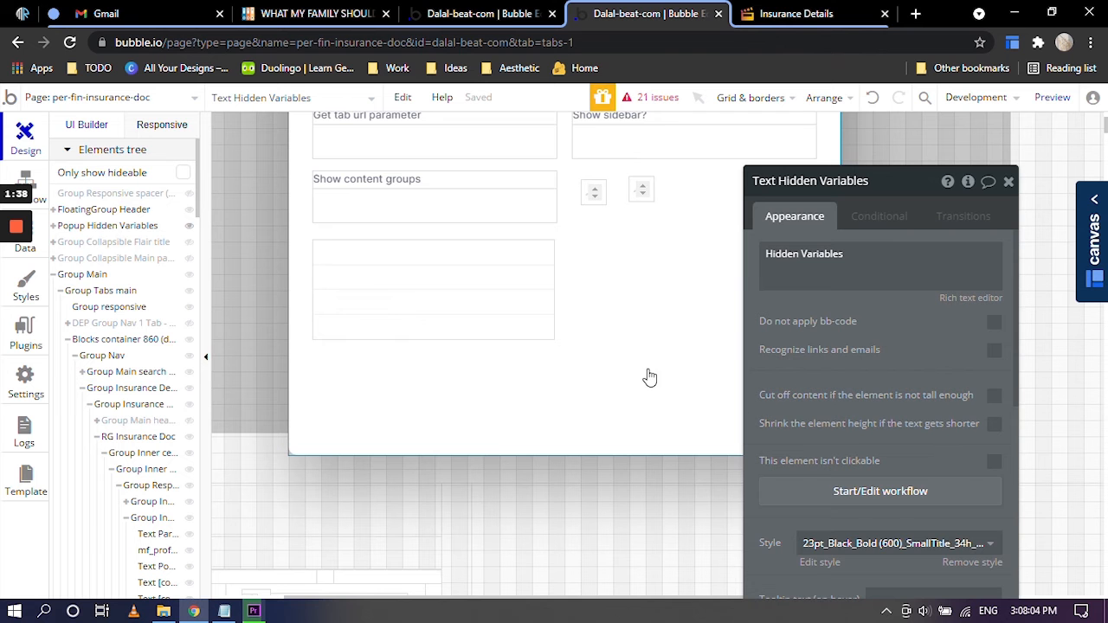
Compare the var - professionals repeating group in the hidden variables popup with the data source of RG Insurance Doc.
left_click(389, 283)
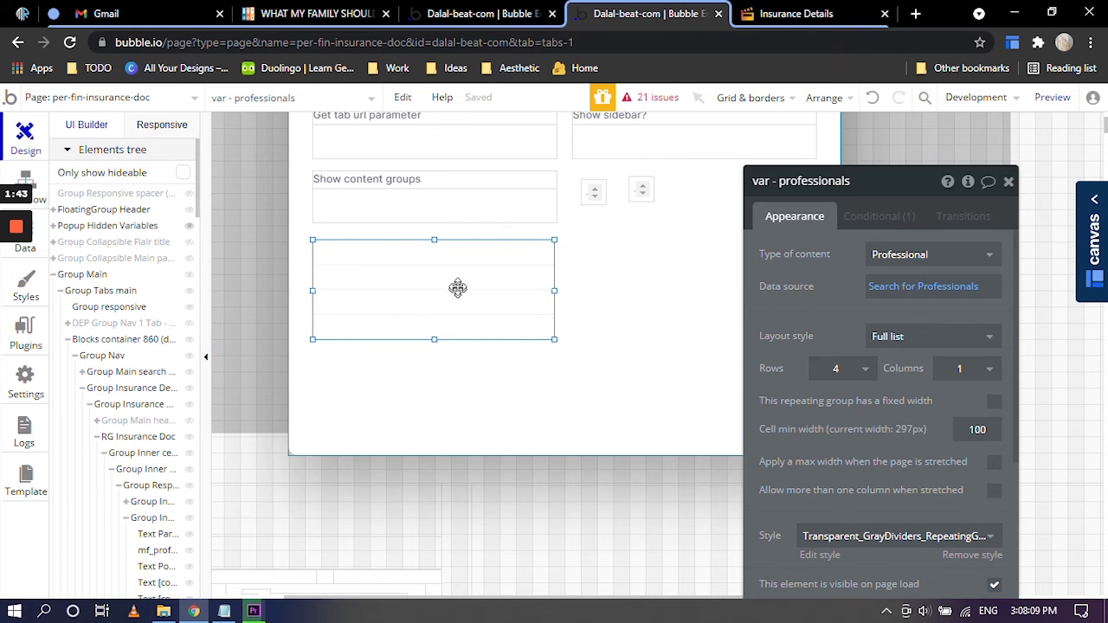
scroll(117, 416, "down", 4)
scroll(143, 357, "up", 2)
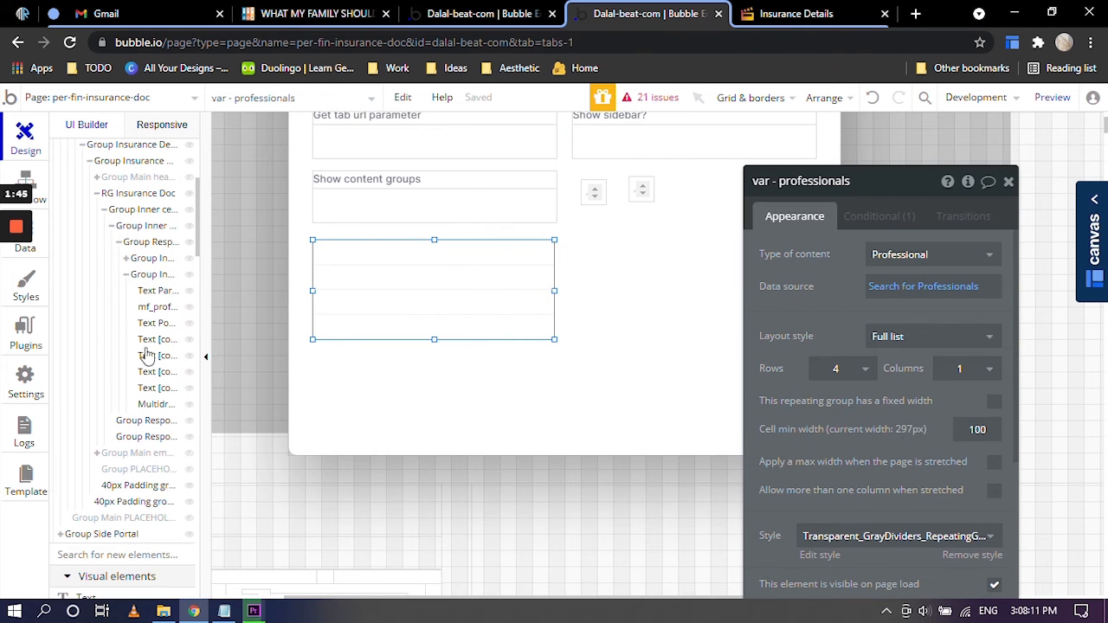
scroll(185, 329, "up", 4)
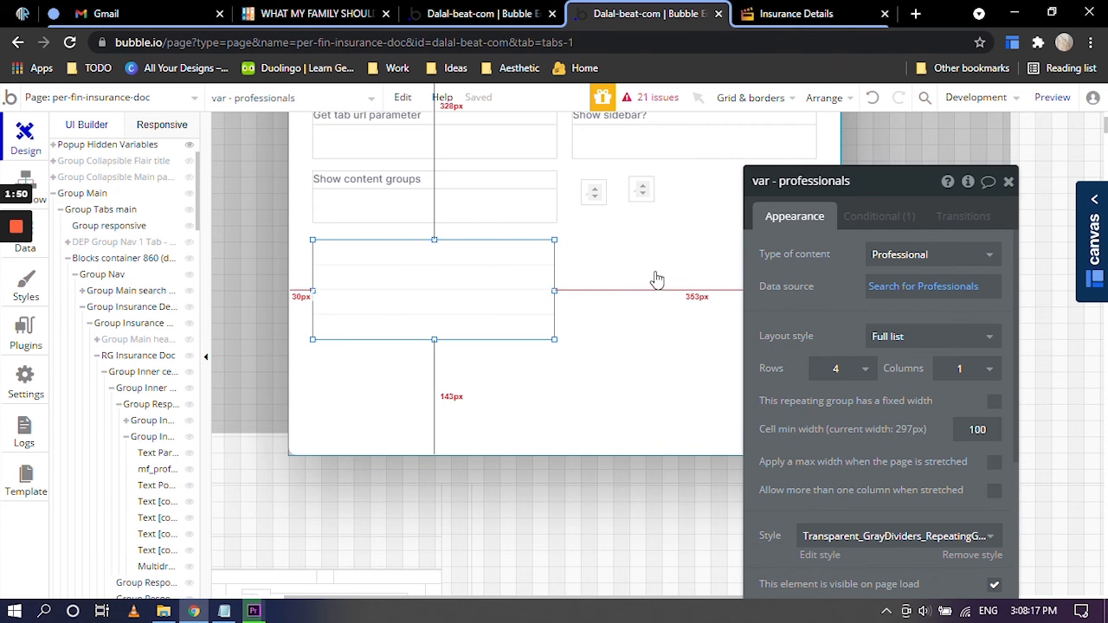
left_click(137, 358)
left_click(877, 294)
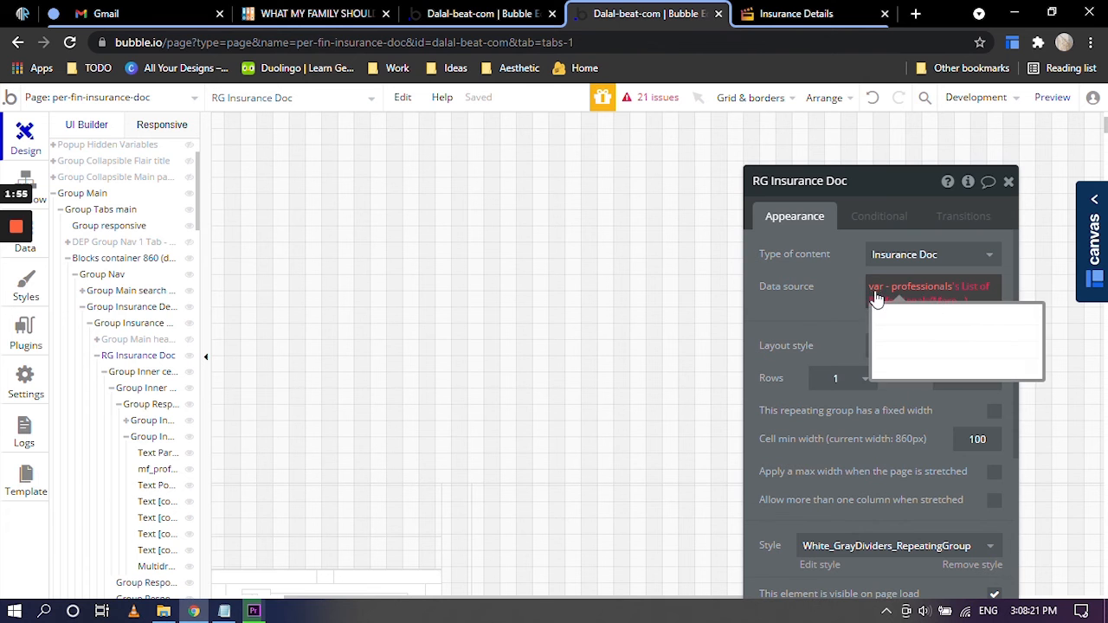
scroll(148, 321, "up", 5)
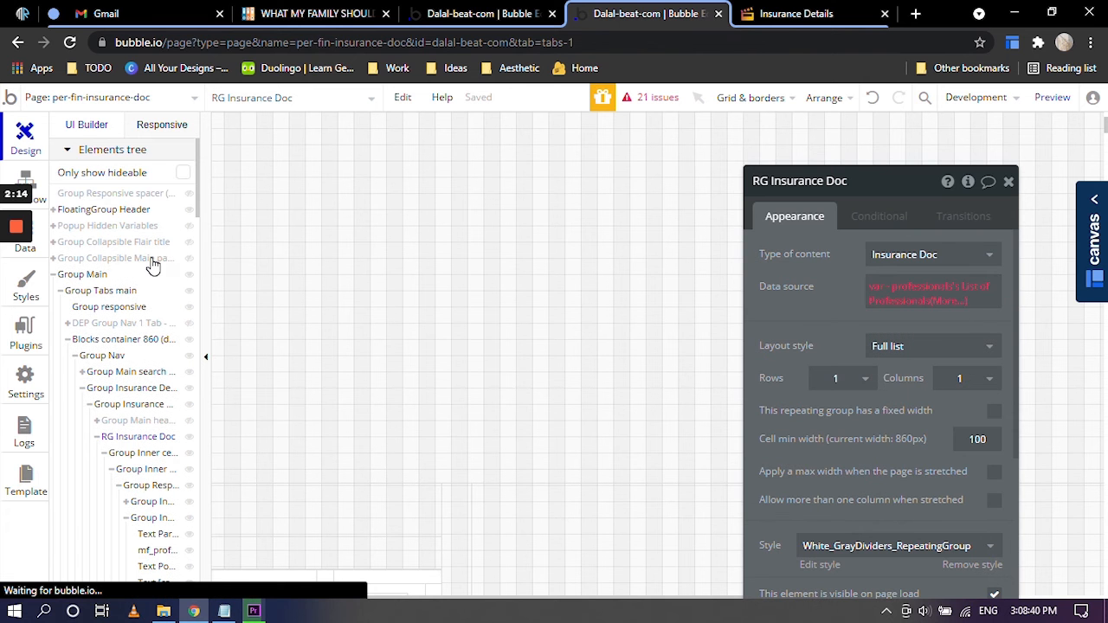
Rename the var - professionals repeating group in Popup Hidden Variables as var - insurance-details and set its type of content to Insurance Doc.
left_click(104, 228)
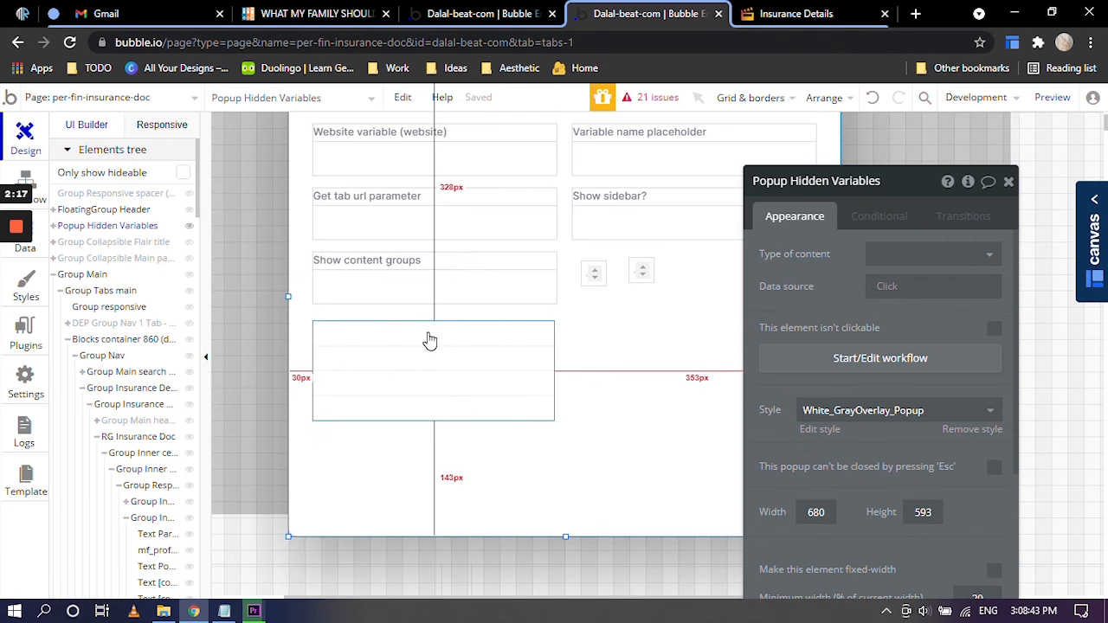
left_click(435, 344)
left_click(866, 181)
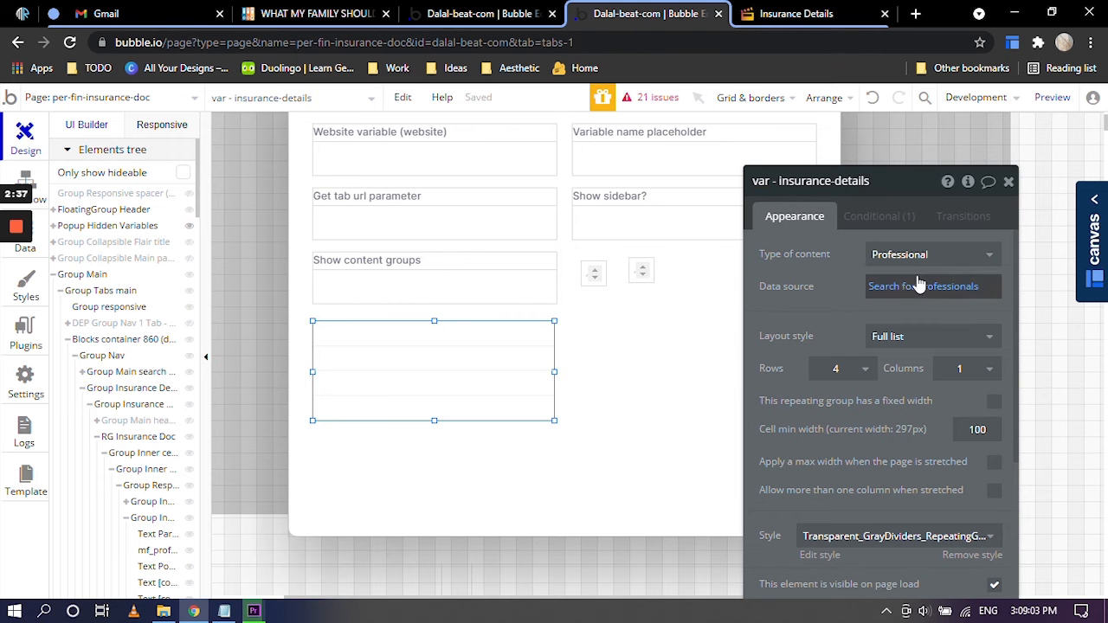
left_click(908, 256)
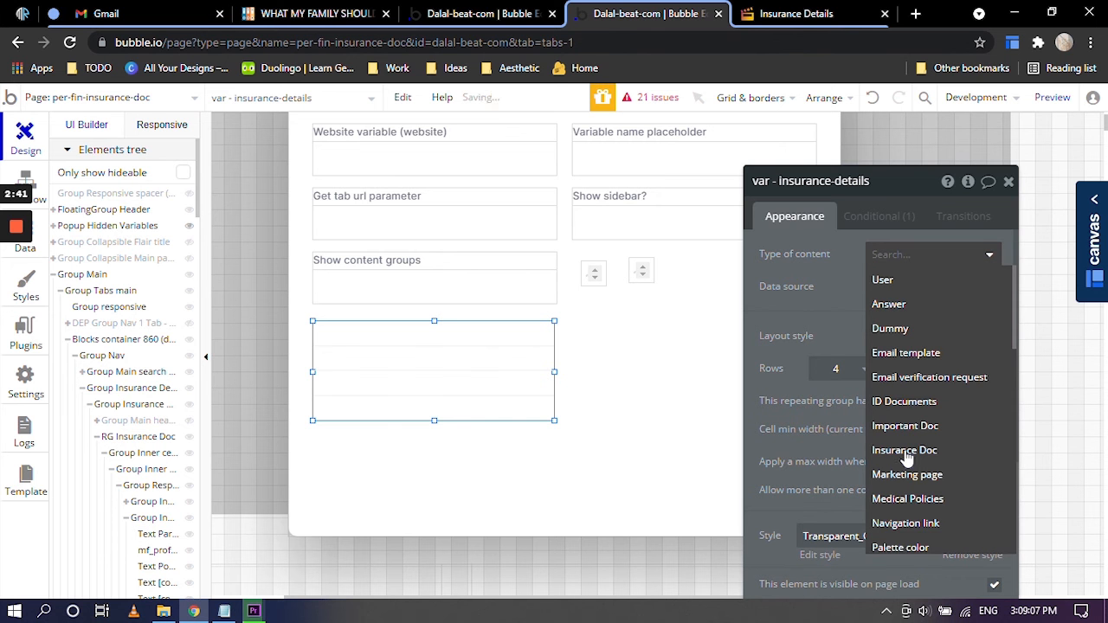
left_click(803, 230)
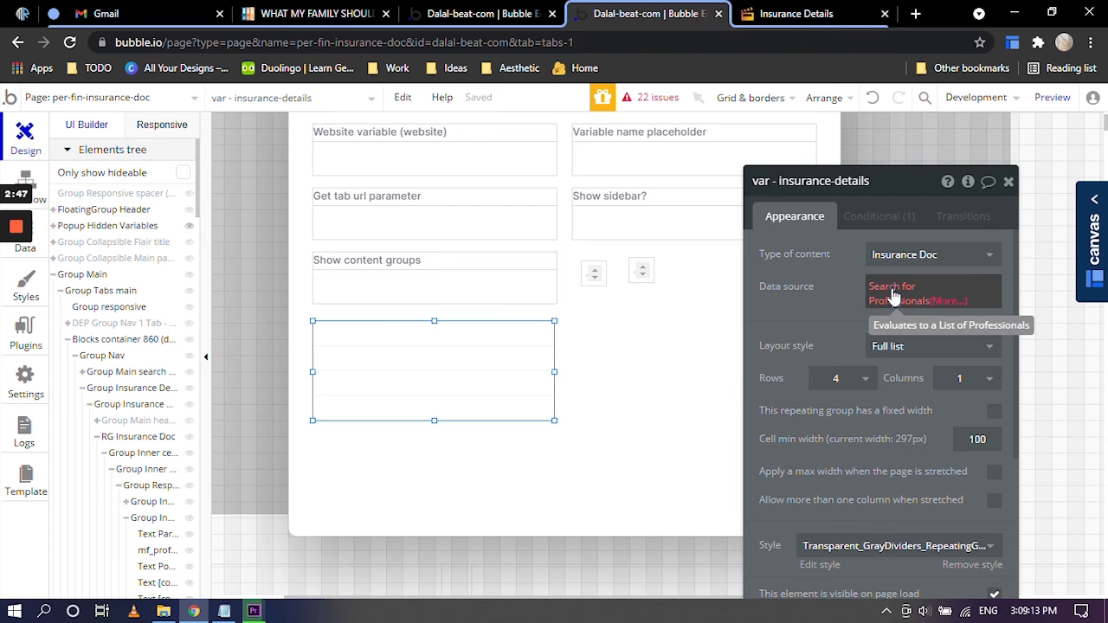
Change the type searched in the data source of var - insurance-details to Insurance Doc, keeping the Search Text constraint.
left_click(892, 296)
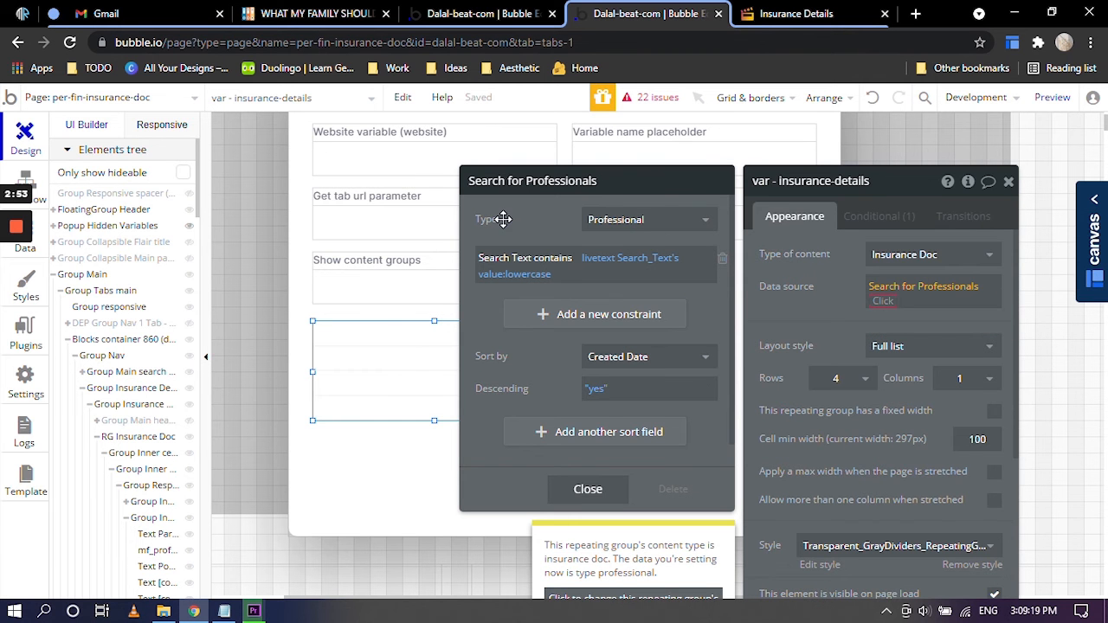
left_click(641, 221)
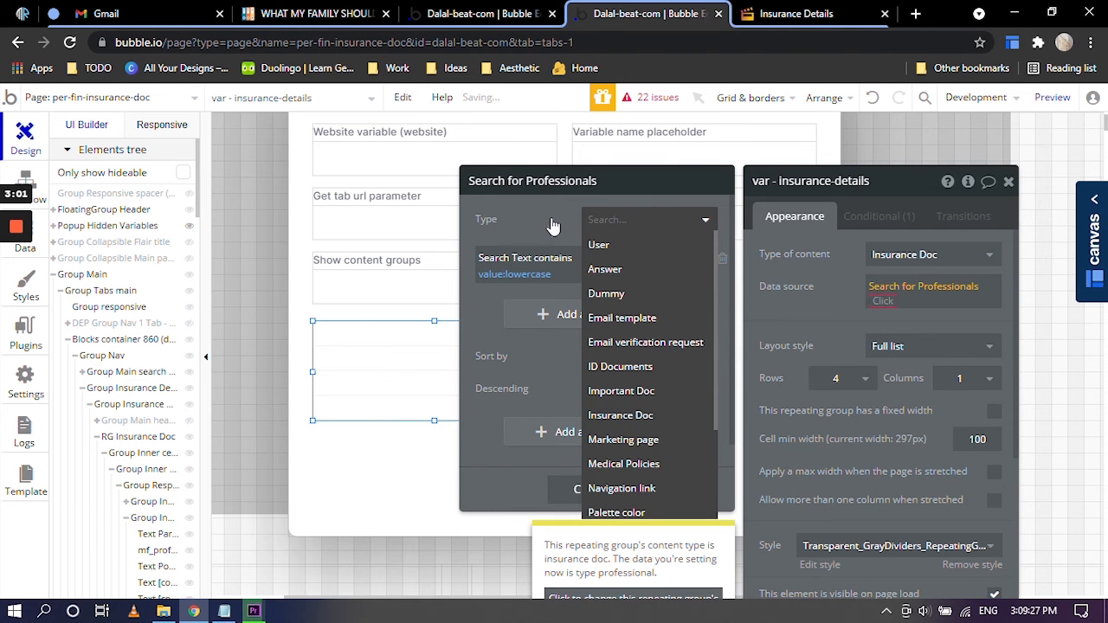
left_click(628, 417)
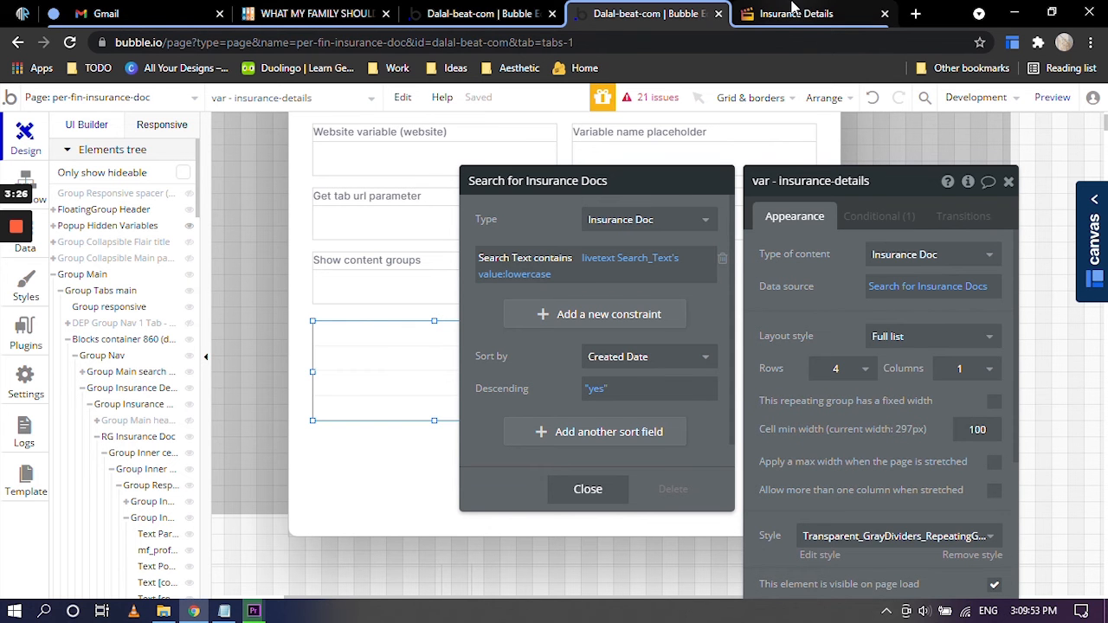
Check the search bar on the previewed Insurance Details page and the Search Text field of the Insurance Doc data type.
left_click(793, 13)
left_click(458, 264)
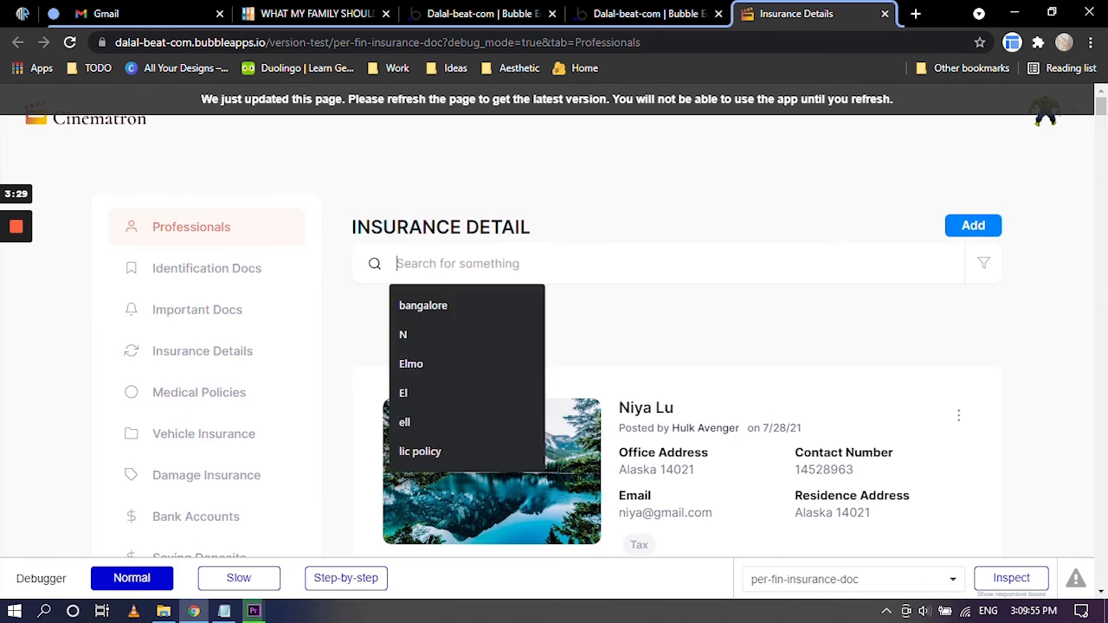
left_click(606, 190)
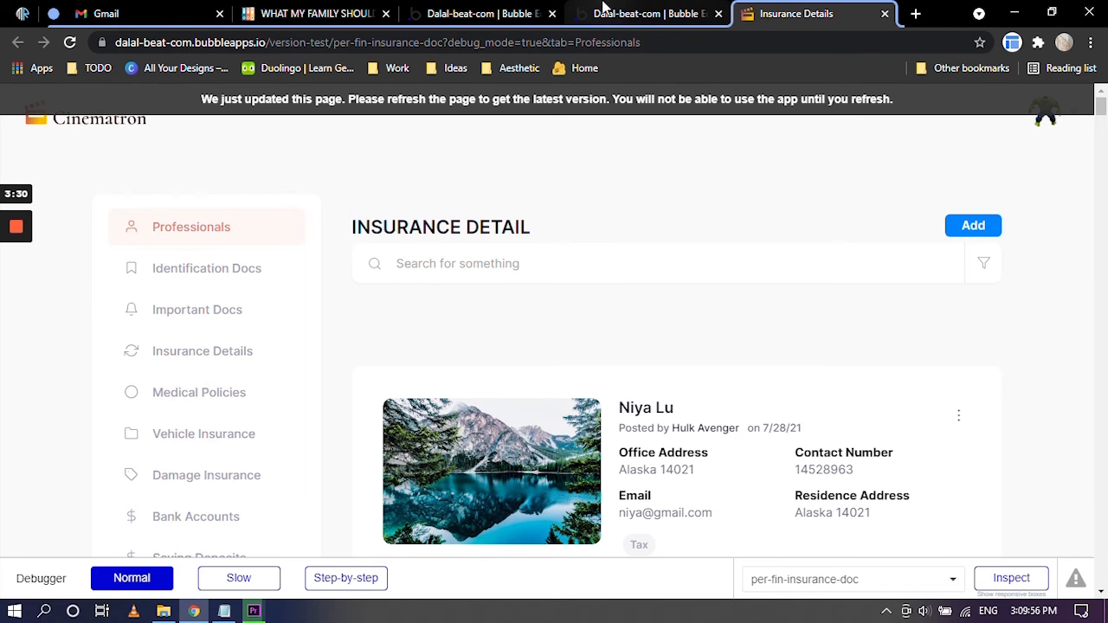
left_click(651, 13)
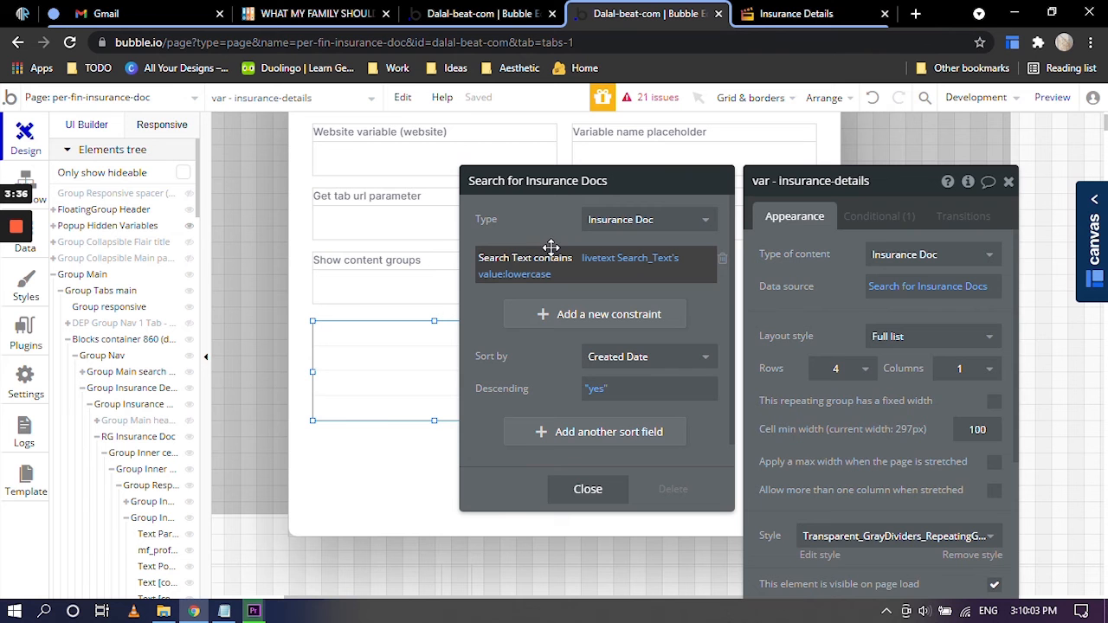
left_click(473, 8)
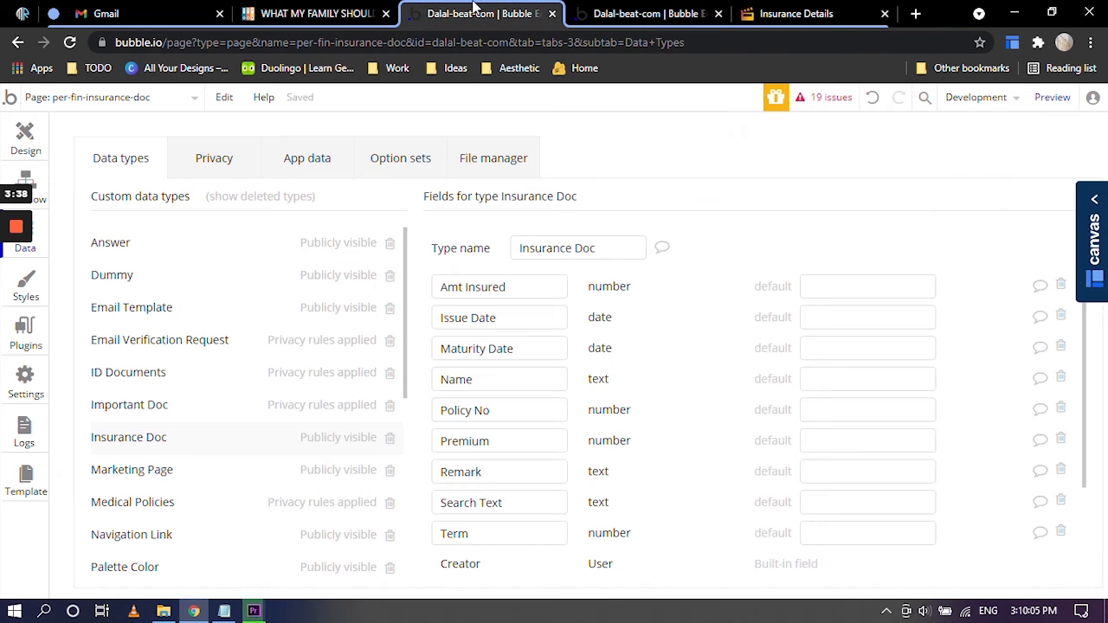
scroll(544, 392, "down", 3)
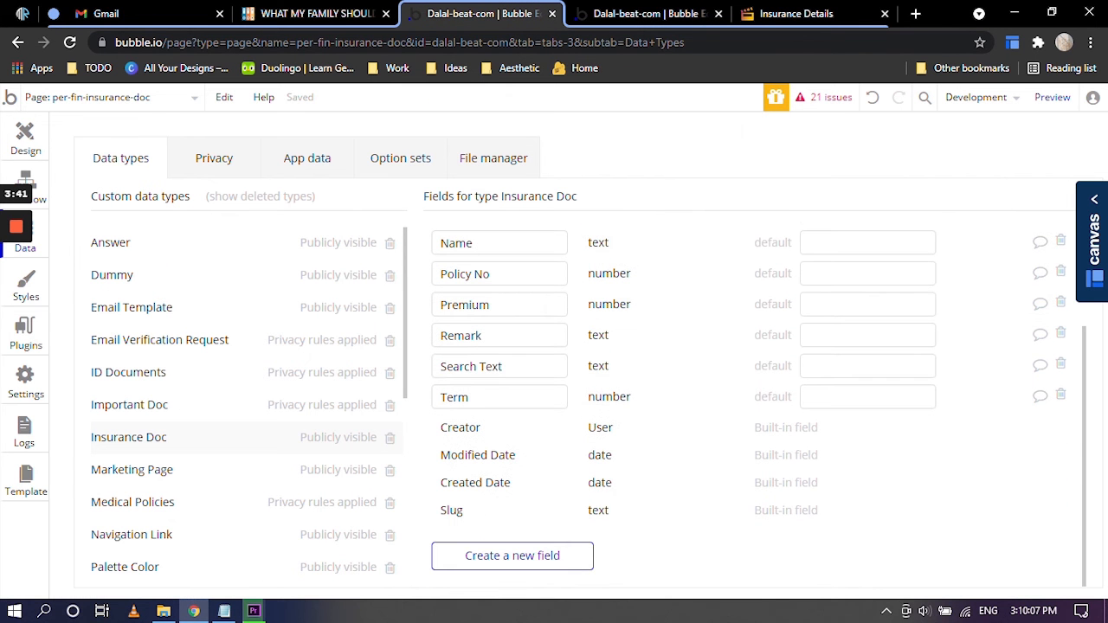
left_click_drag(511, 367, 438, 367)
left_click(539, 421)
left_click(528, 559)
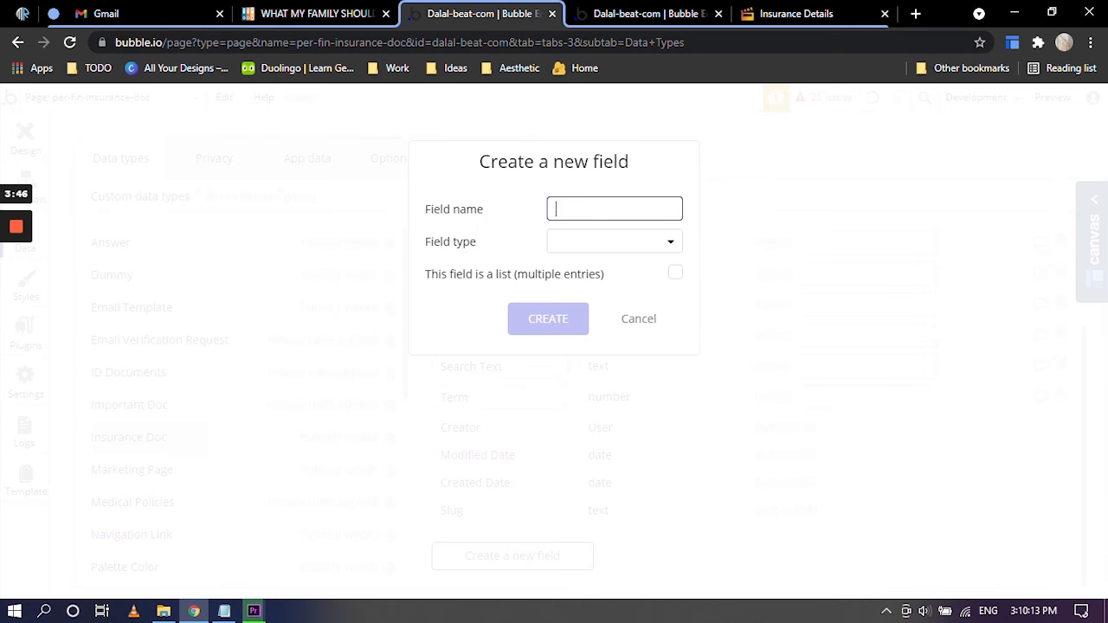
type("Search Text")
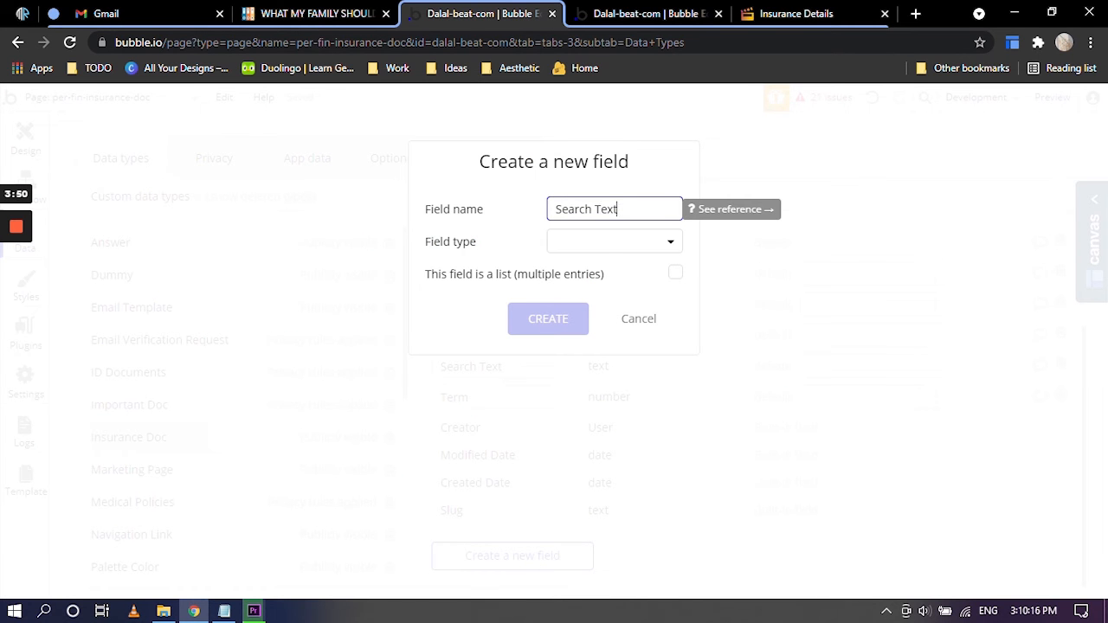
left_click(597, 247)
left_click(600, 277)
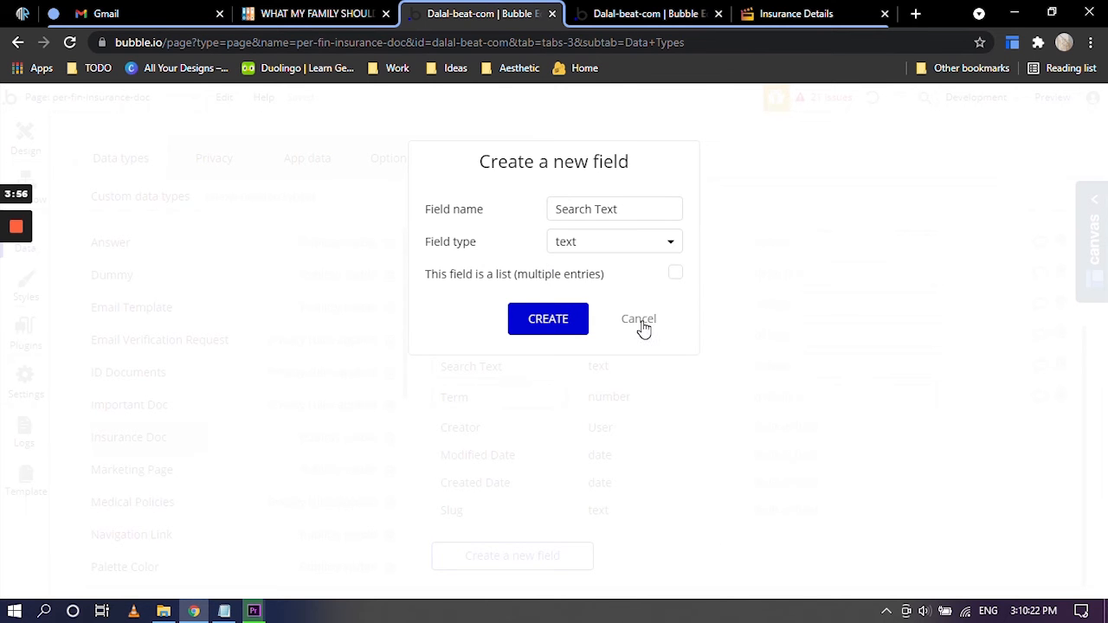
Compare the Search Text constraint of var - insurance-details with the Insurance Doc fields and the previewed page, then close the search settings.
left_click(667, 13)
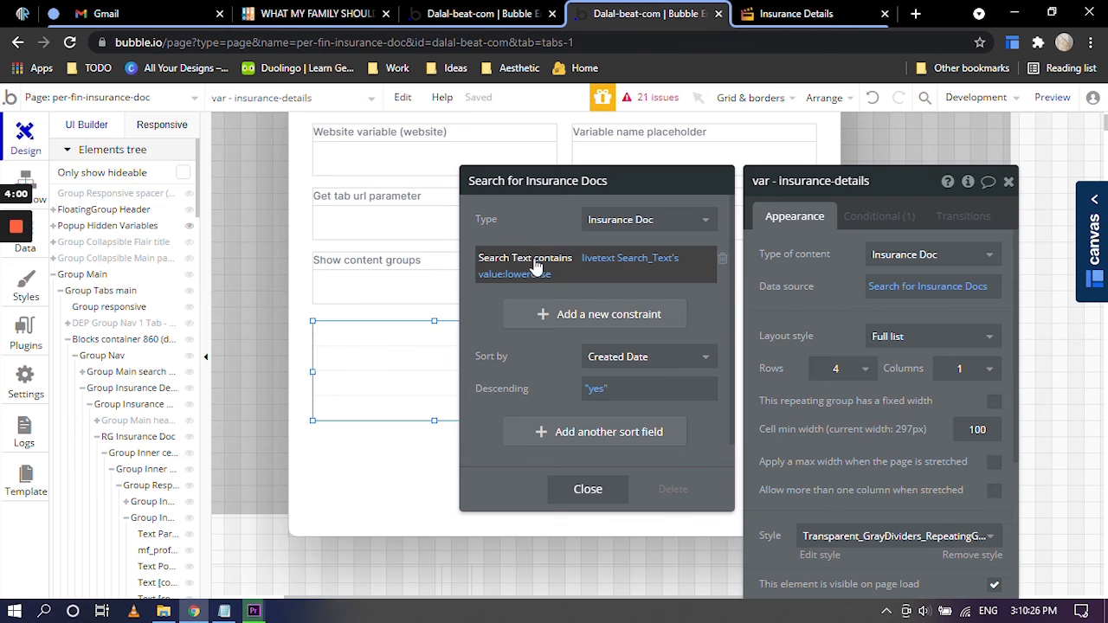
left_click(502, 12)
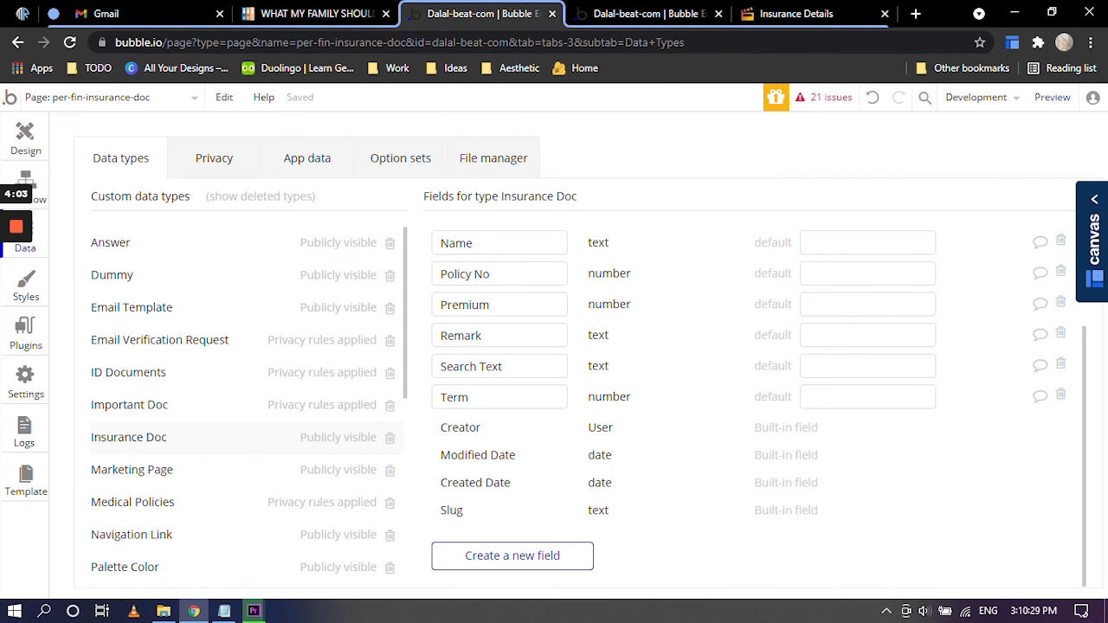
left_click(511, 367)
scroll(589, 368, "up", 1)
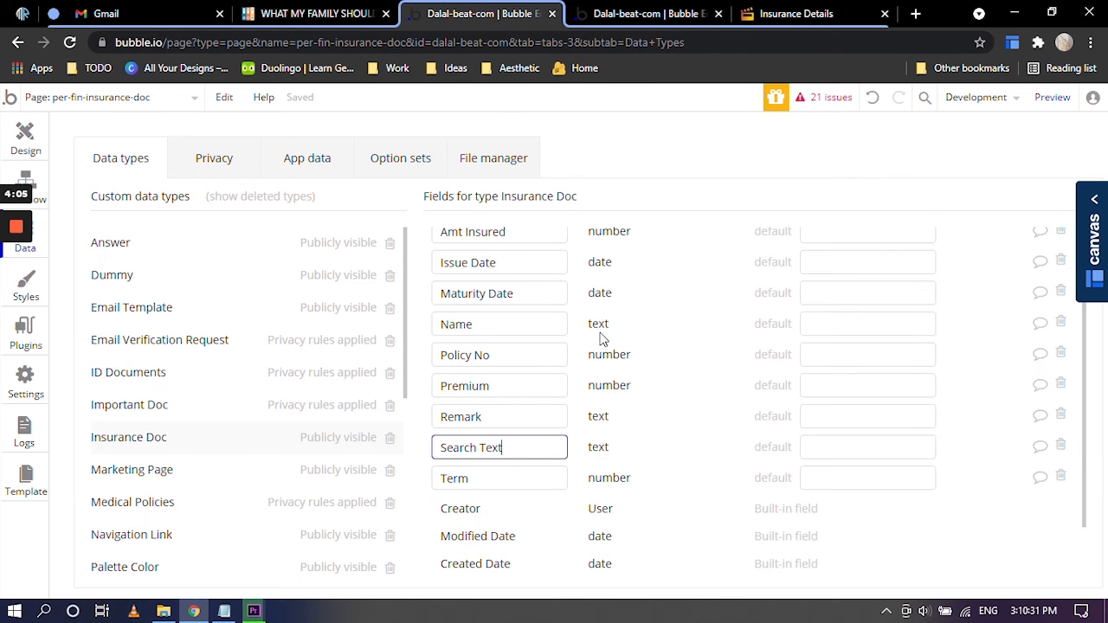
left_click(596, 10)
left_click(829, 10)
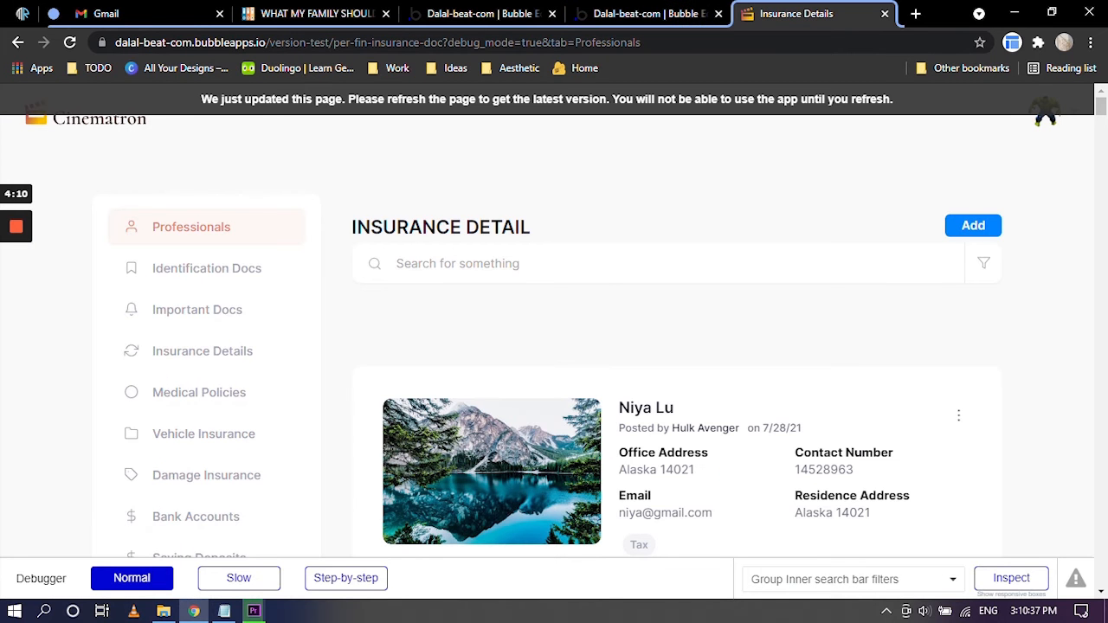
left_click(617, 10)
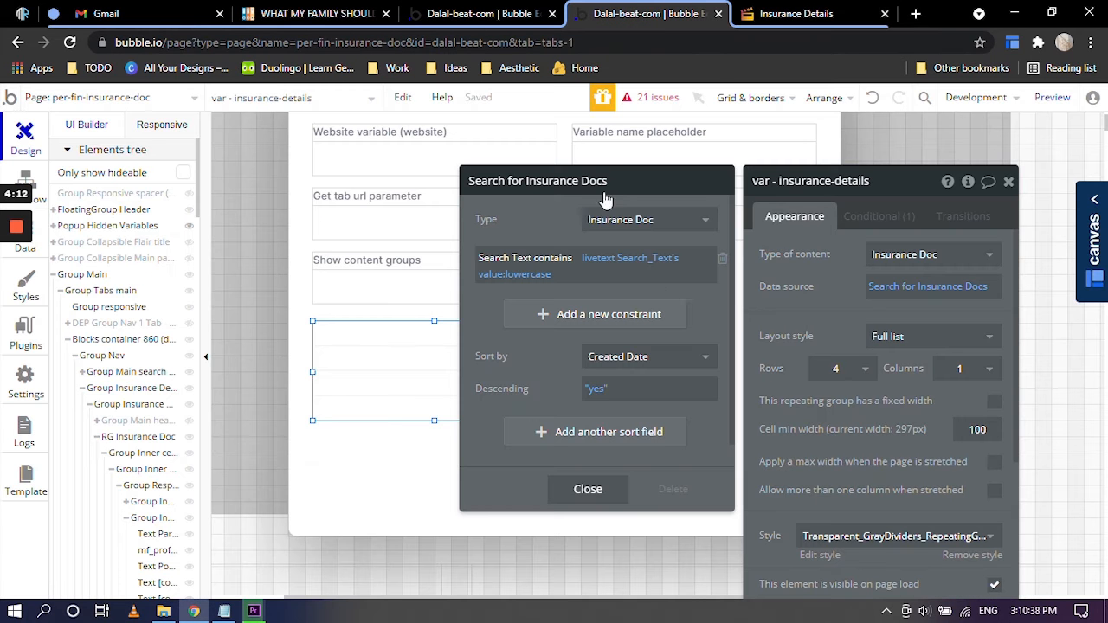
left_click(837, 281)
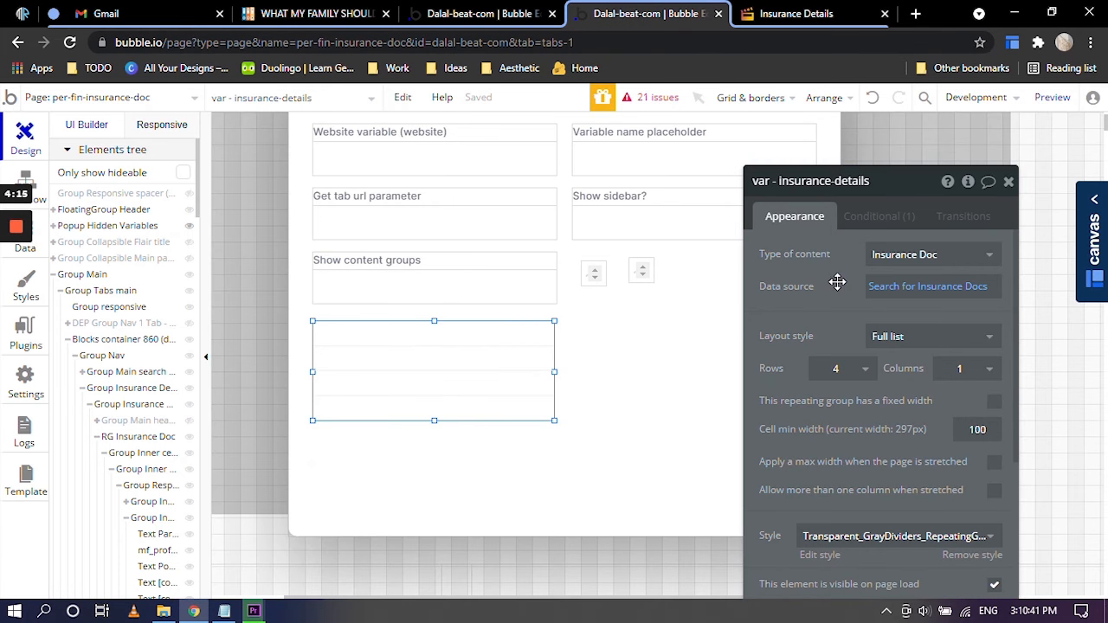
Examine the filter condition of var - insurance-details and the matching filter popup on the previewed Insurance Details page.
left_click(876, 218)
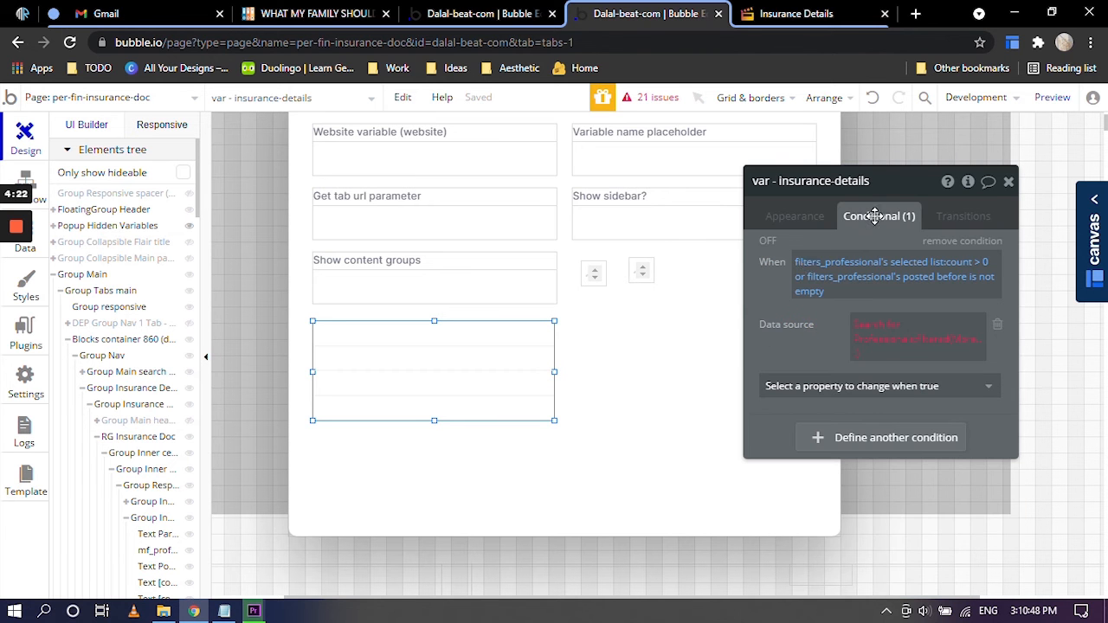
left_click(812, 270)
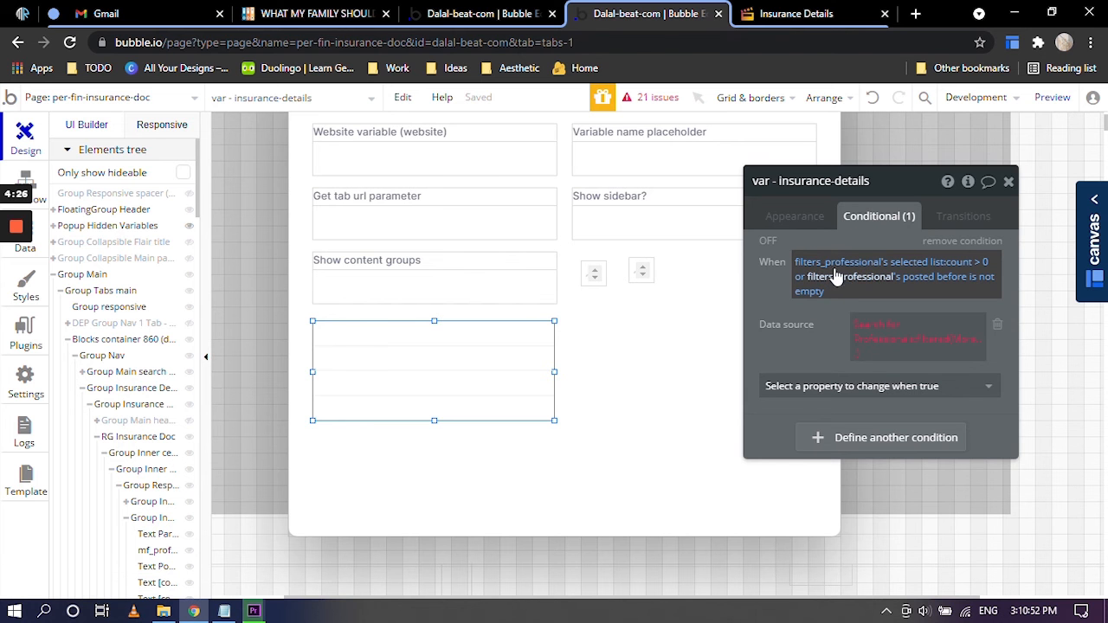
left_click(822, 13)
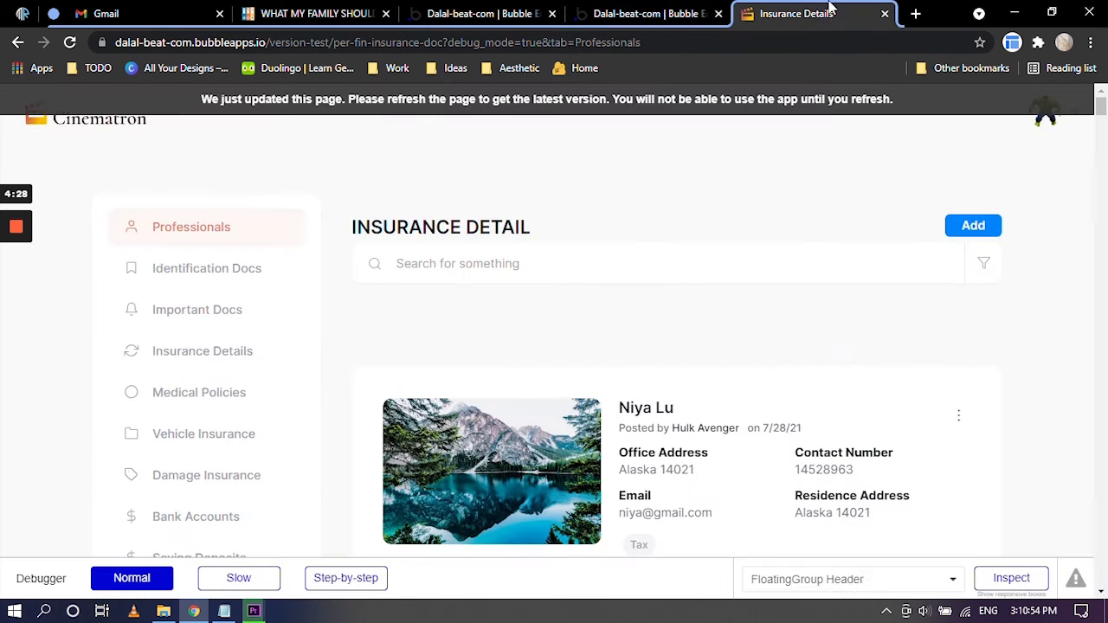
left_click(986, 270)
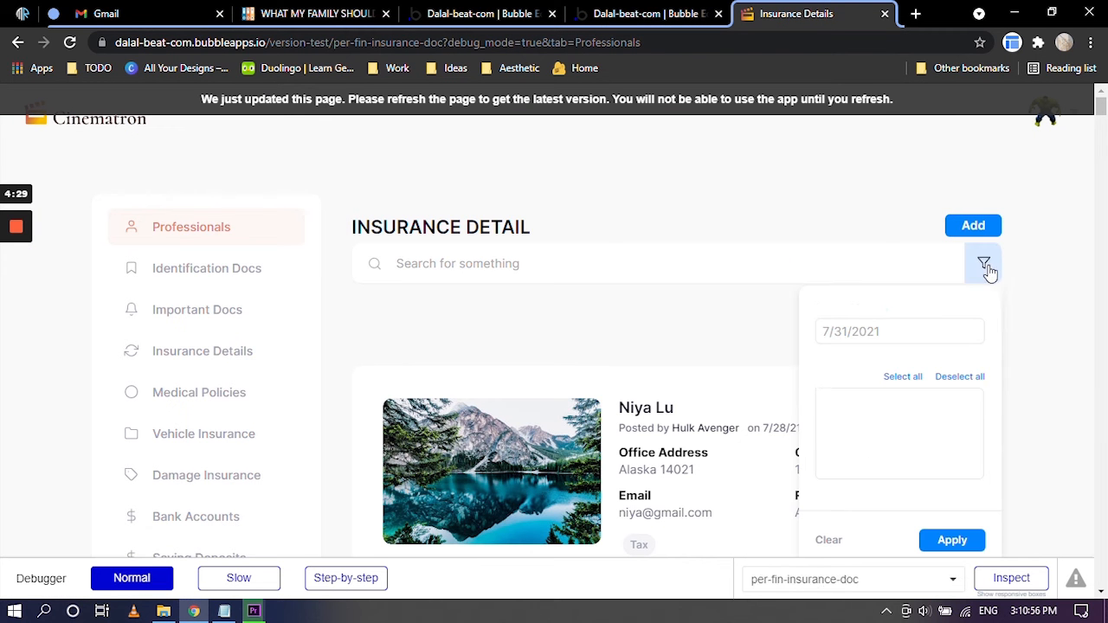
left_click(703, 346)
scroll(645, 338, "down", 1)
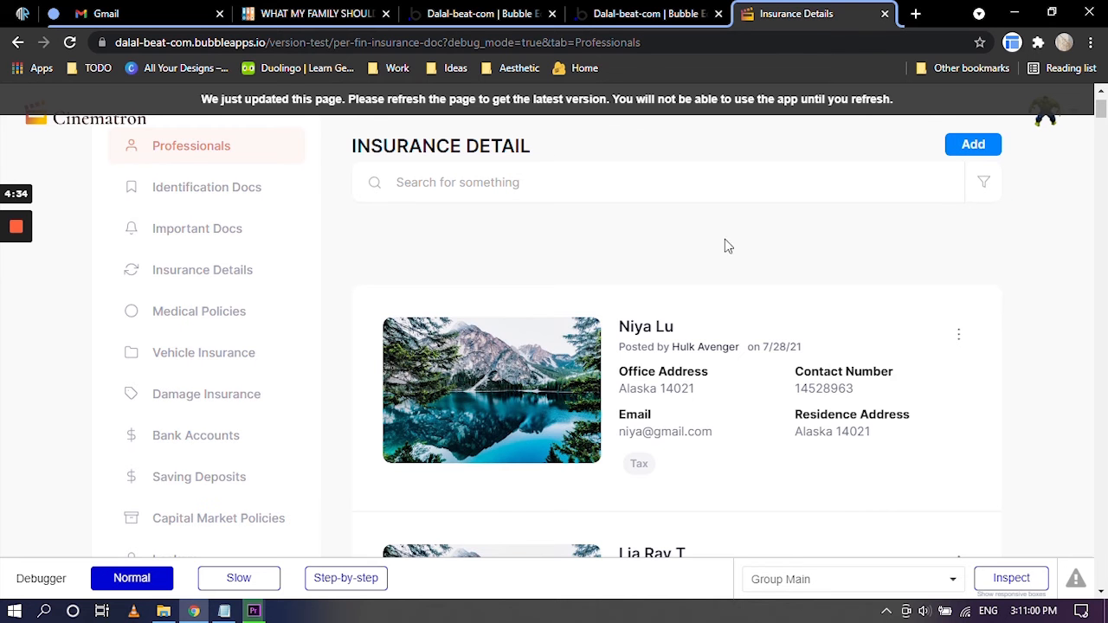
Back in the page editor, remove the filters_professional condition from var - insurance-details, then close its properties and hide the popup.
left_click(645, 13)
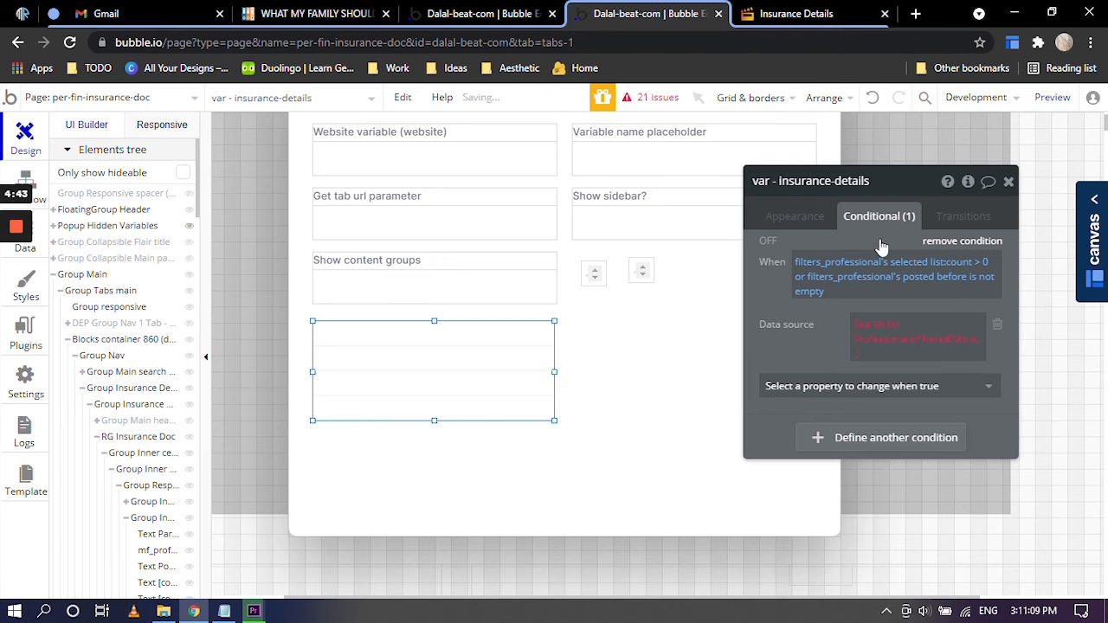
left_click(940, 241)
left_click(789, 216)
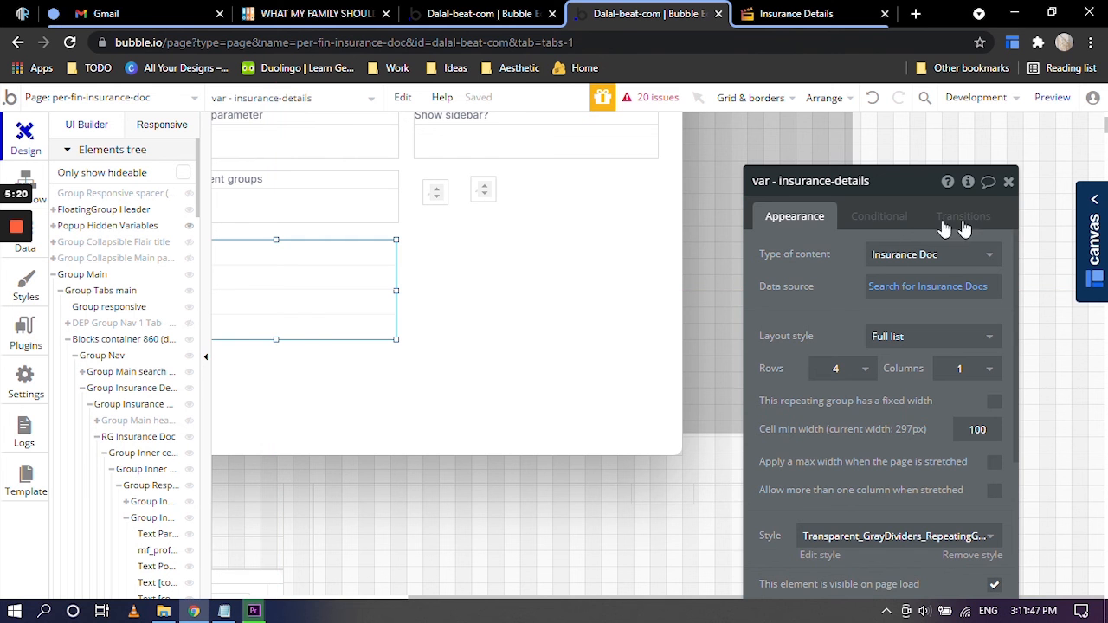
left_click(1008, 183)
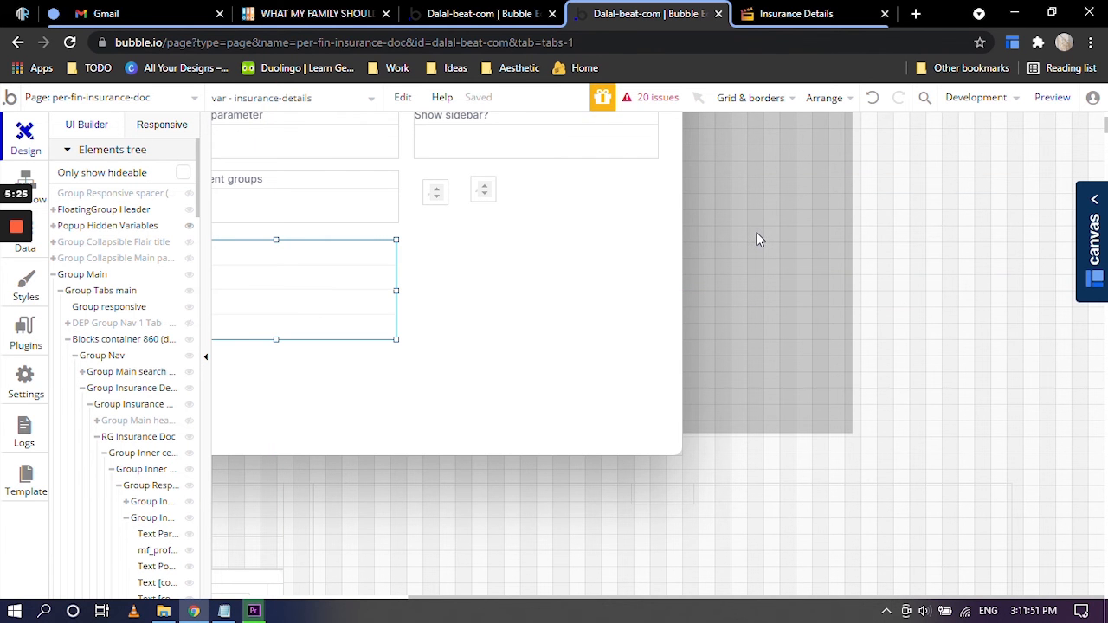
left_click(758, 240)
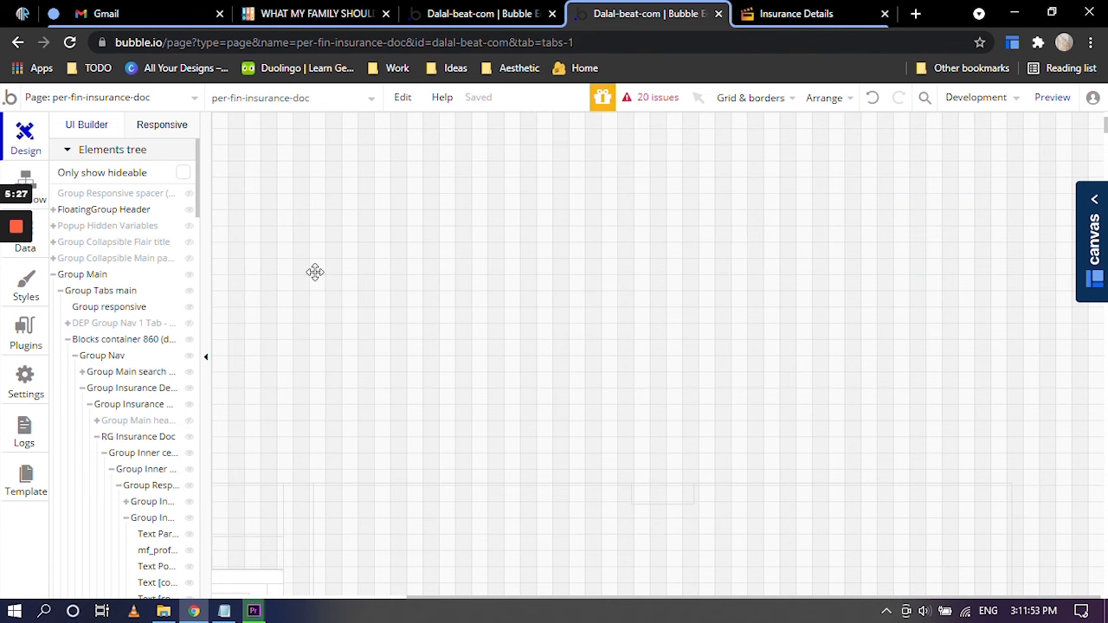
Select the RG Insurance Doc repeating group and move its property editor clear of the search bar's filter area.
mouse_move(141, 232)
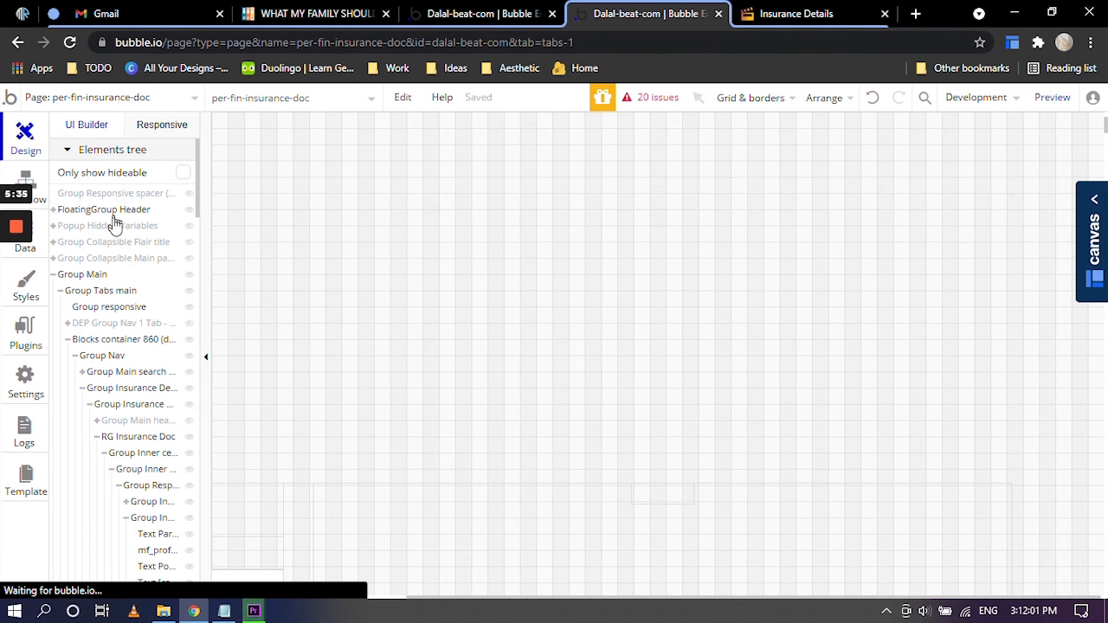
scroll(116, 299, "down", 5)
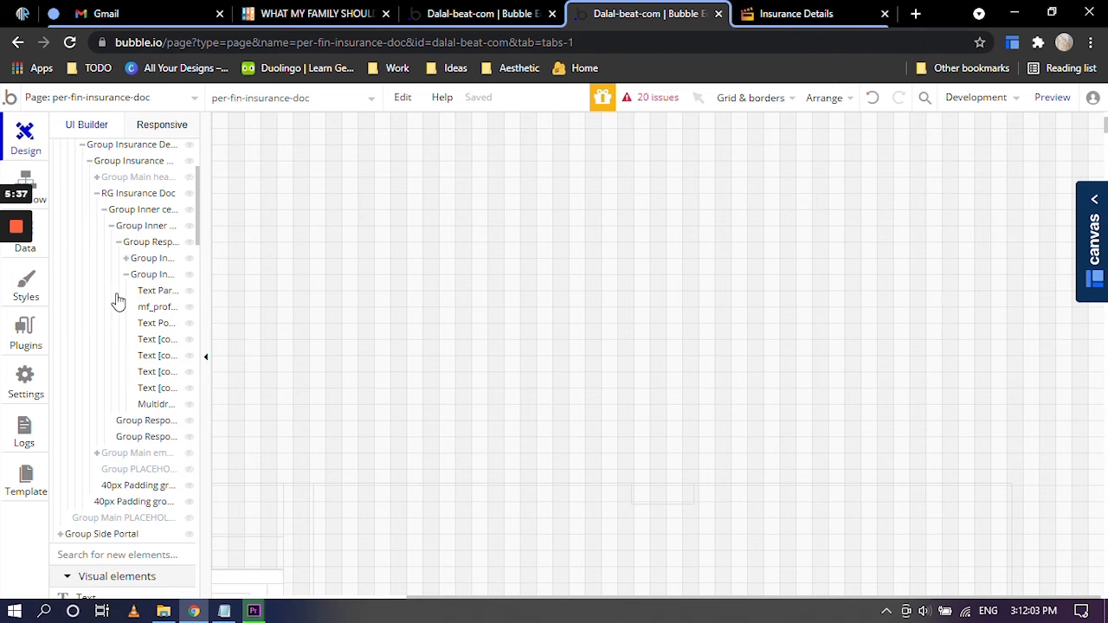
scroll(118, 300, "up", 2)
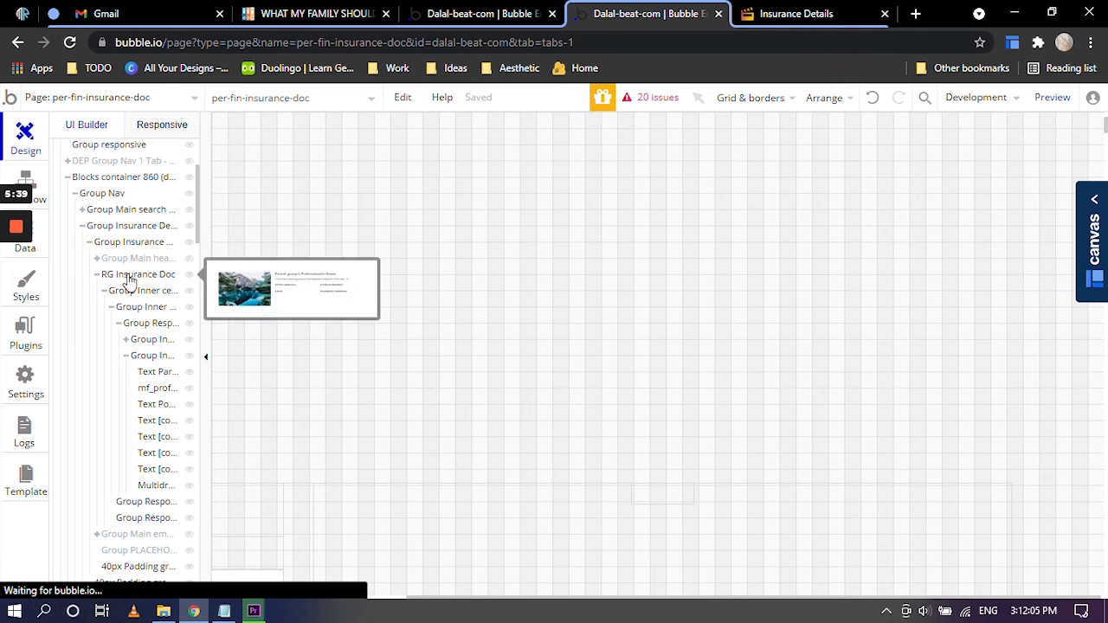
left_click(129, 278)
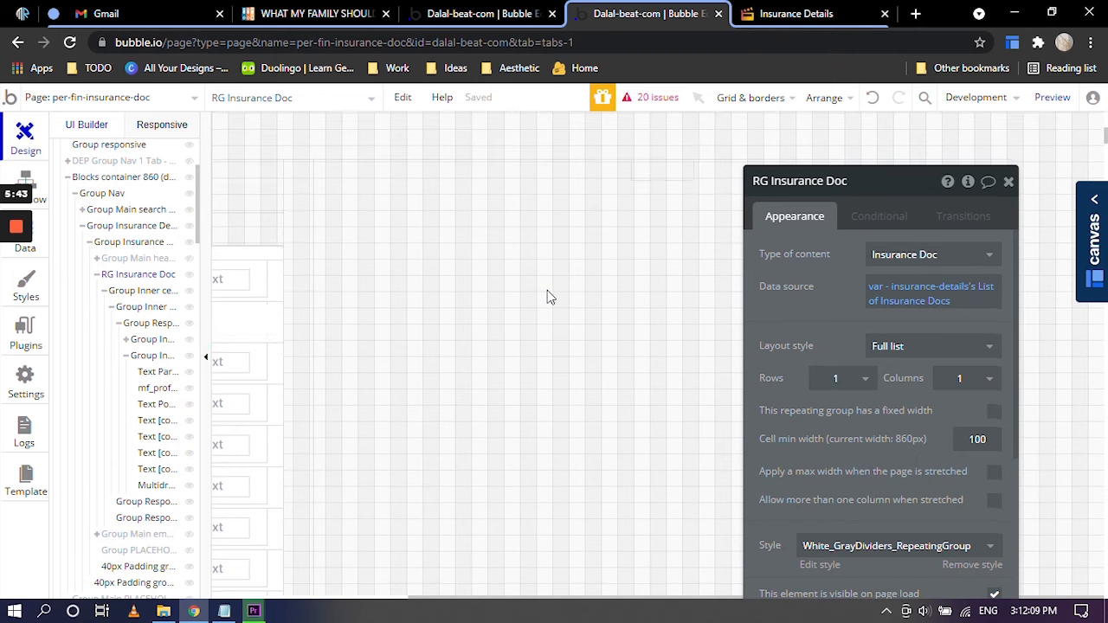
scroll(549, 298, "down", 10)
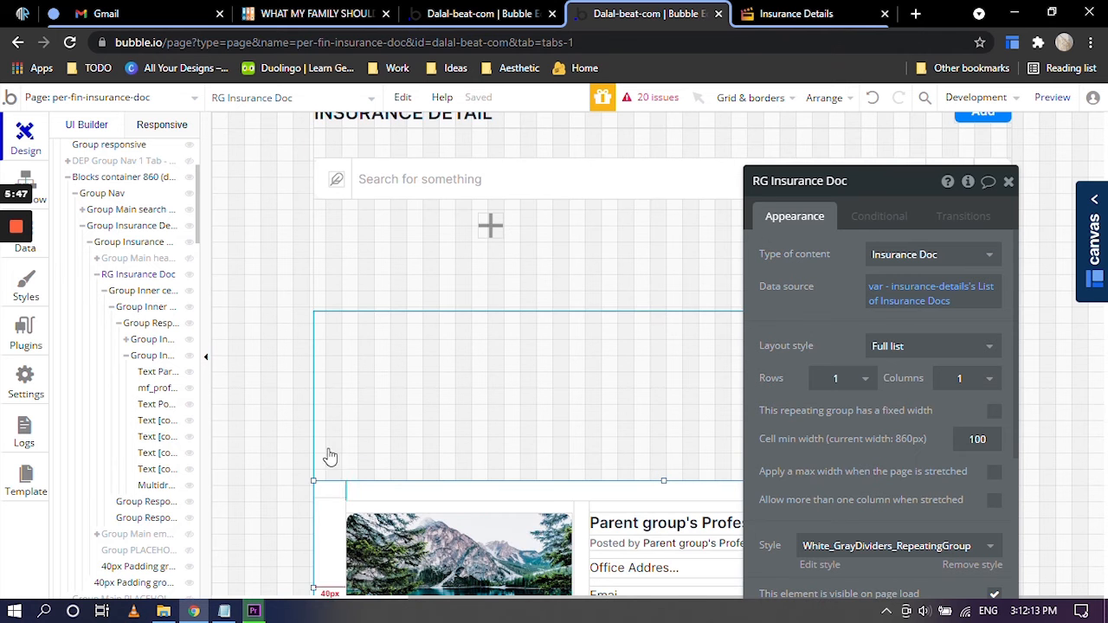
scroll(306, 403, "down", 3)
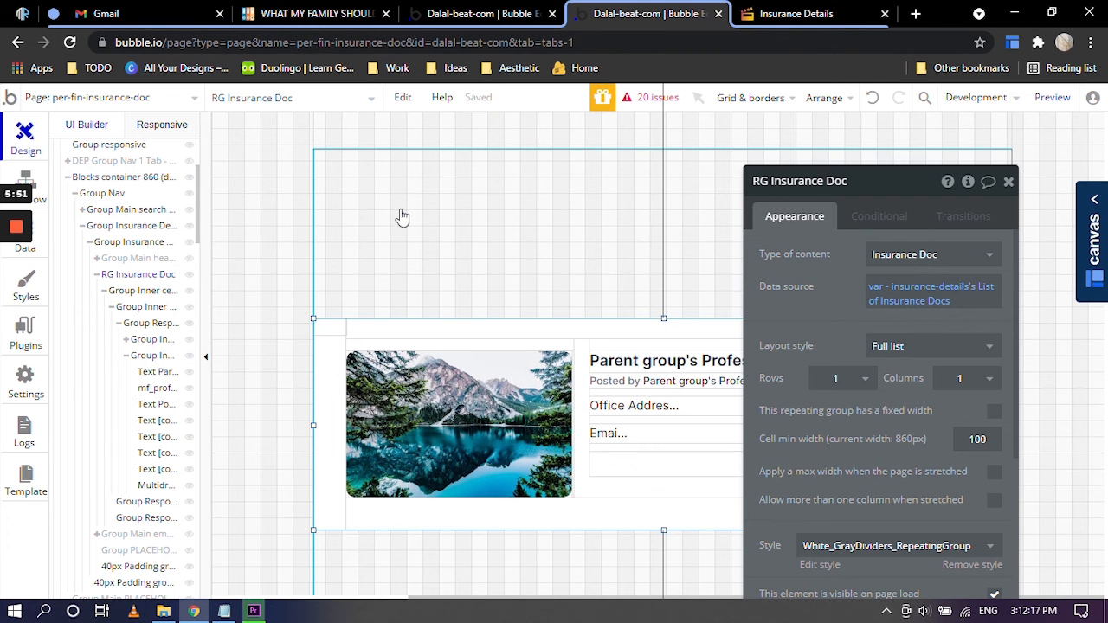
scroll(404, 215, "up", 5)
left_click_drag(841, 256, 449, 240)
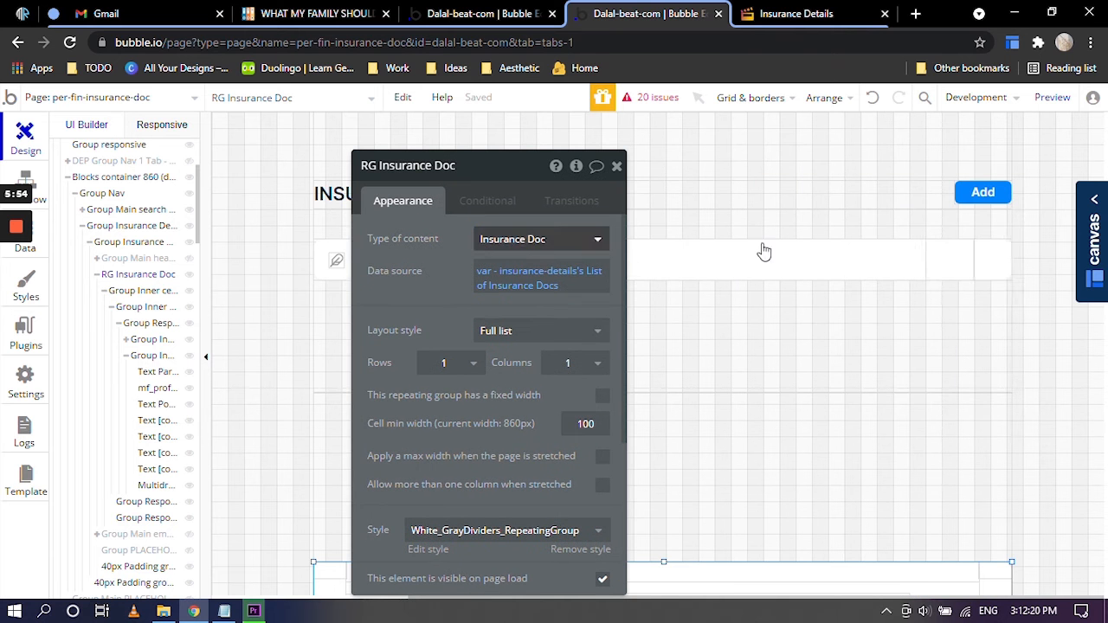
Select Group Inner filters at the end of the search bar, reveal it in the elements tree, and expand its nested contents.
left_click(997, 265)
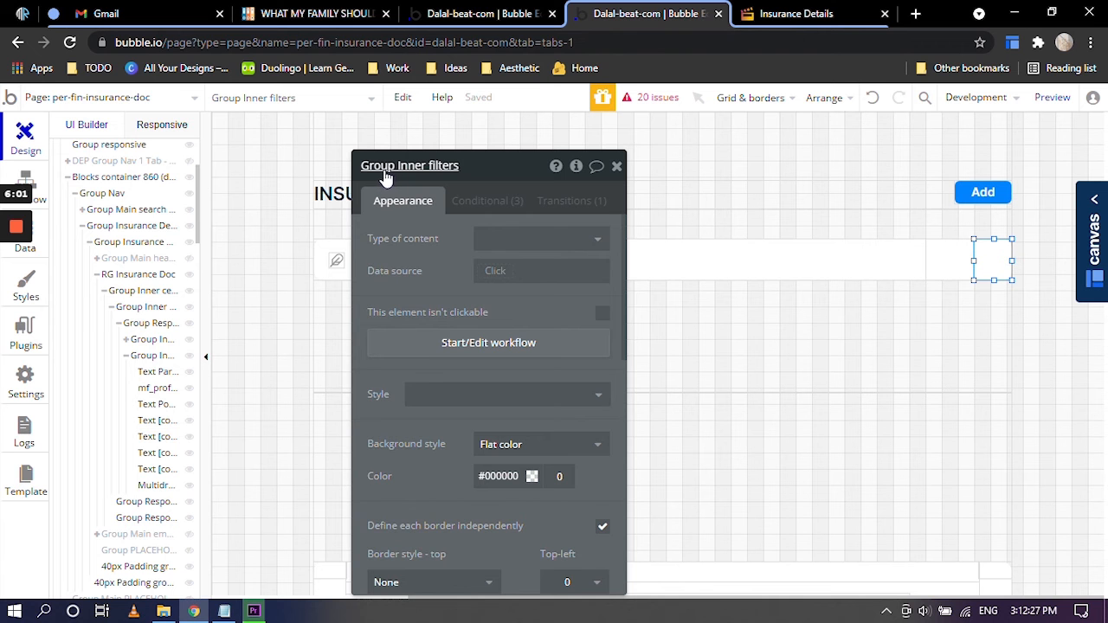
scroll(458, 260, "down", 7)
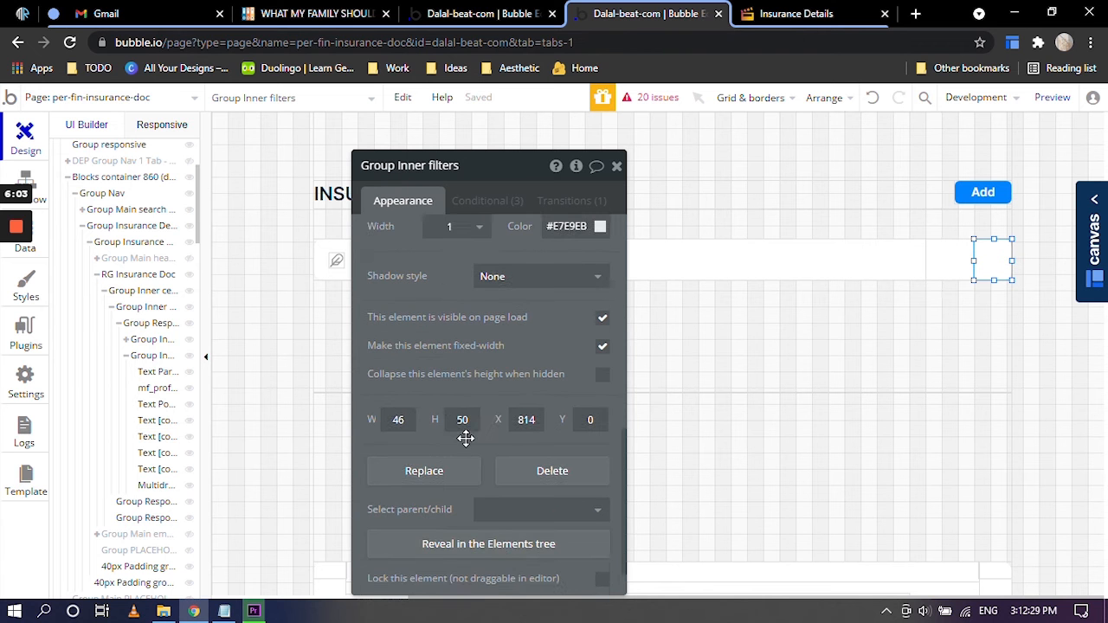
scroll(467, 440, "down", 1)
left_click(496, 509)
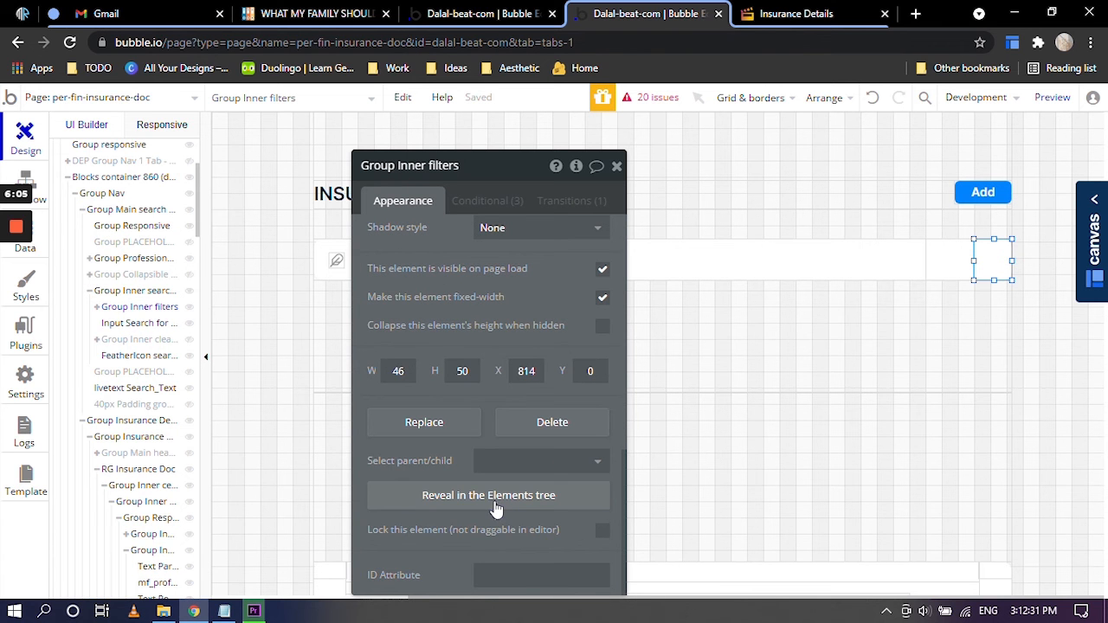
left_click(97, 308)
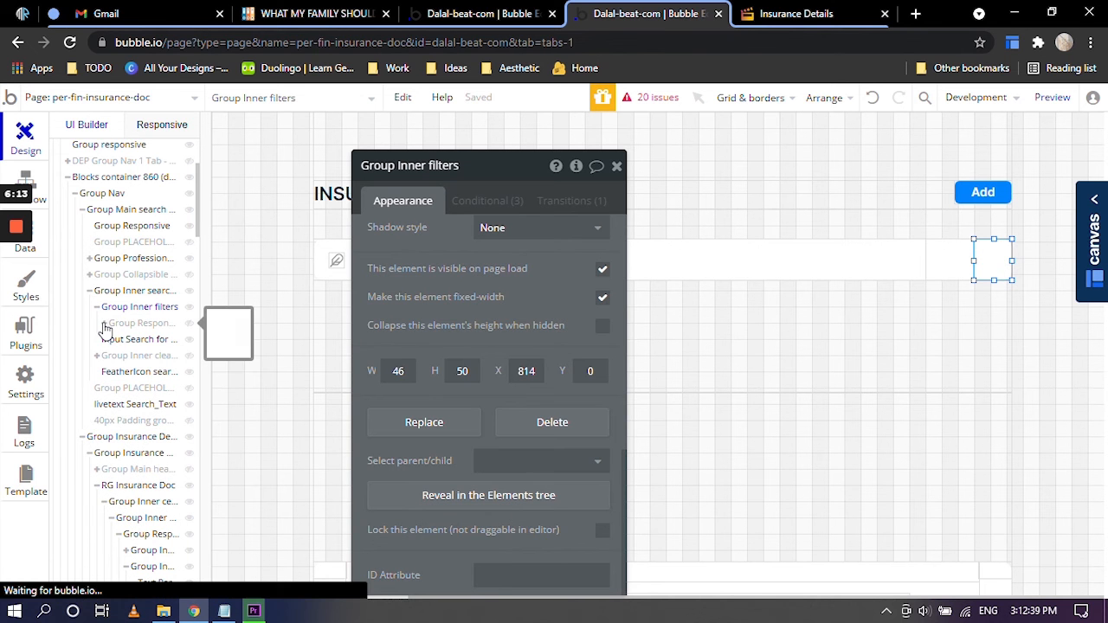
left_click(103, 324)
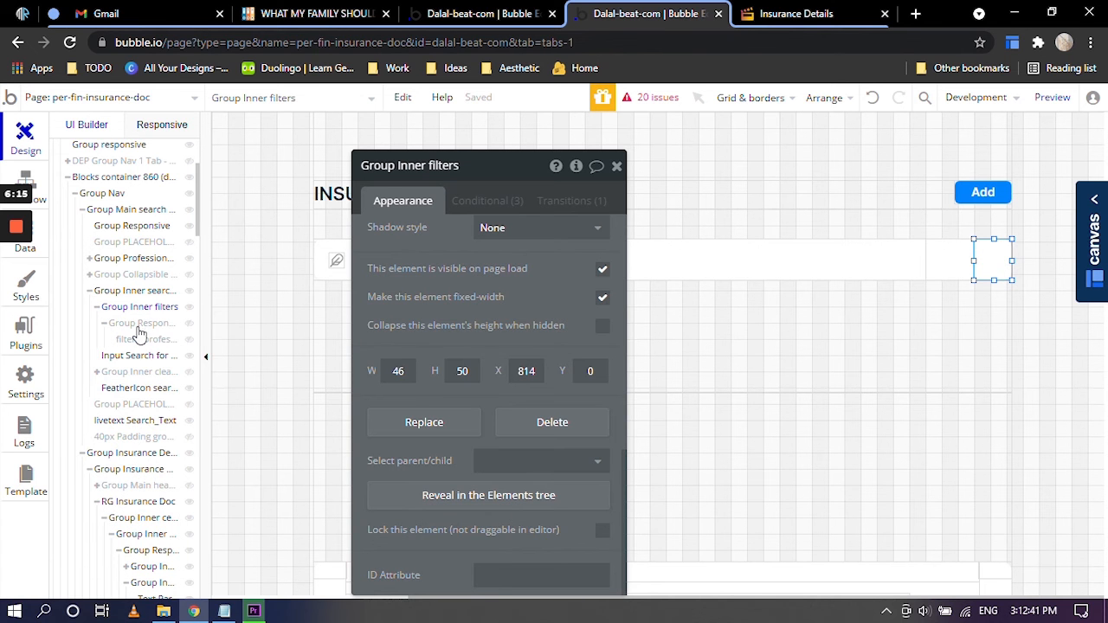
Delete the filters_professional element from the responsive filters container inside Group Inner filters.
left_click(137, 328)
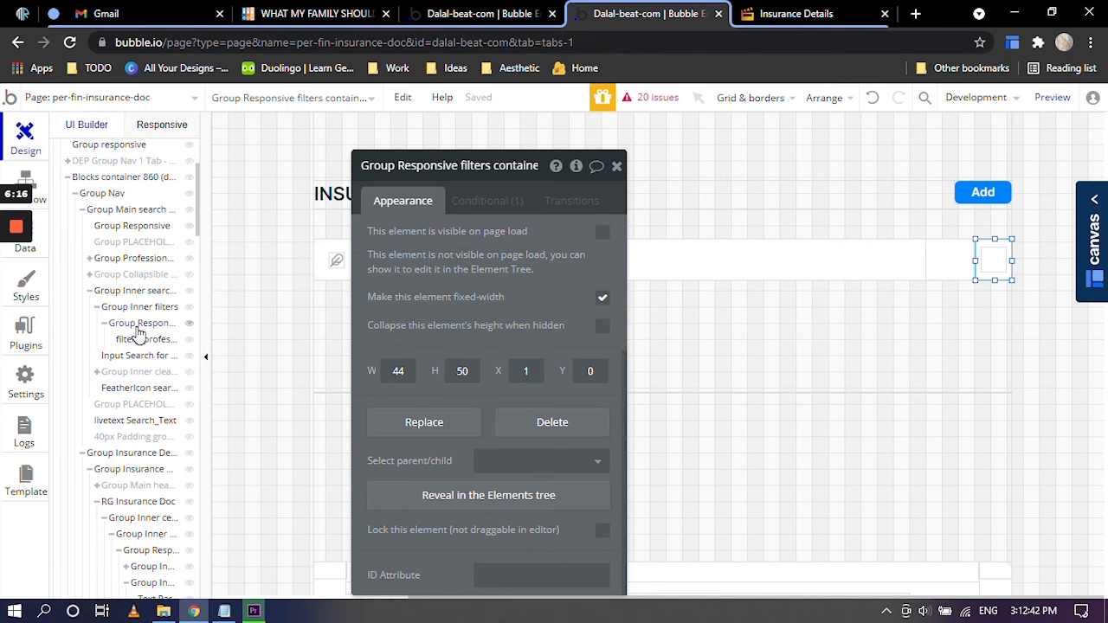
left_click(138, 339)
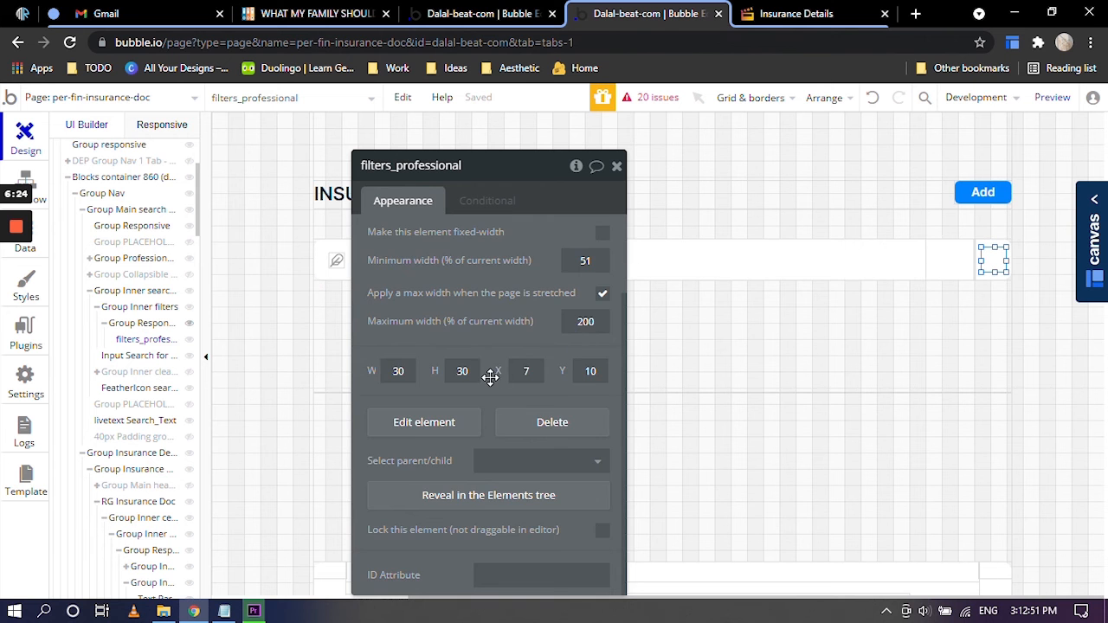
scroll(490, 374, "up", 1)
scroll(490, 377, "down", 1)
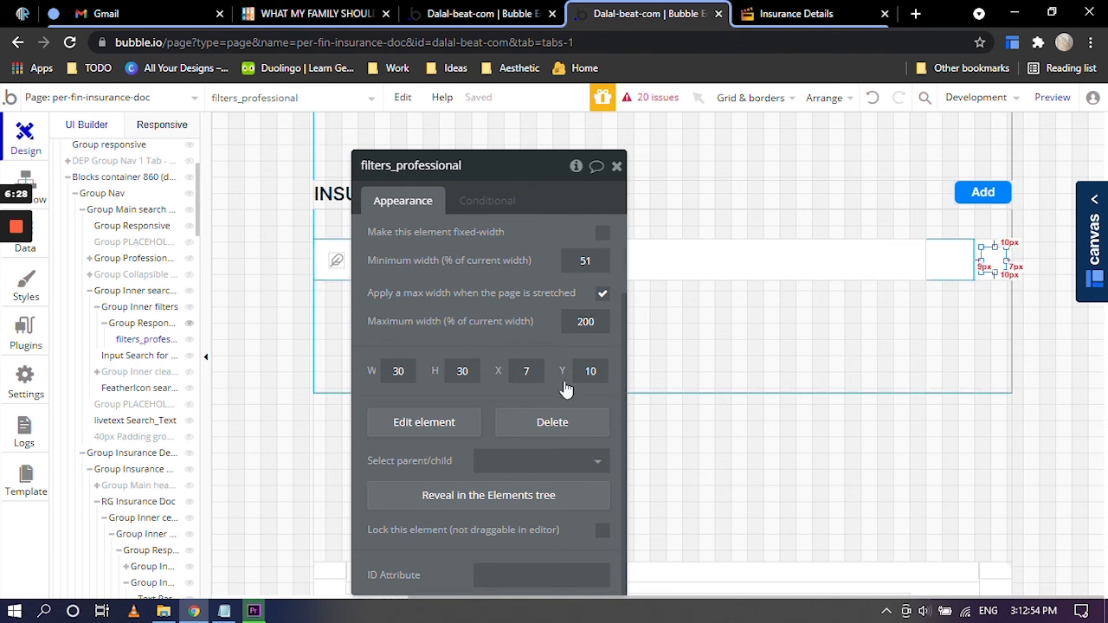
left_click(564, 423)
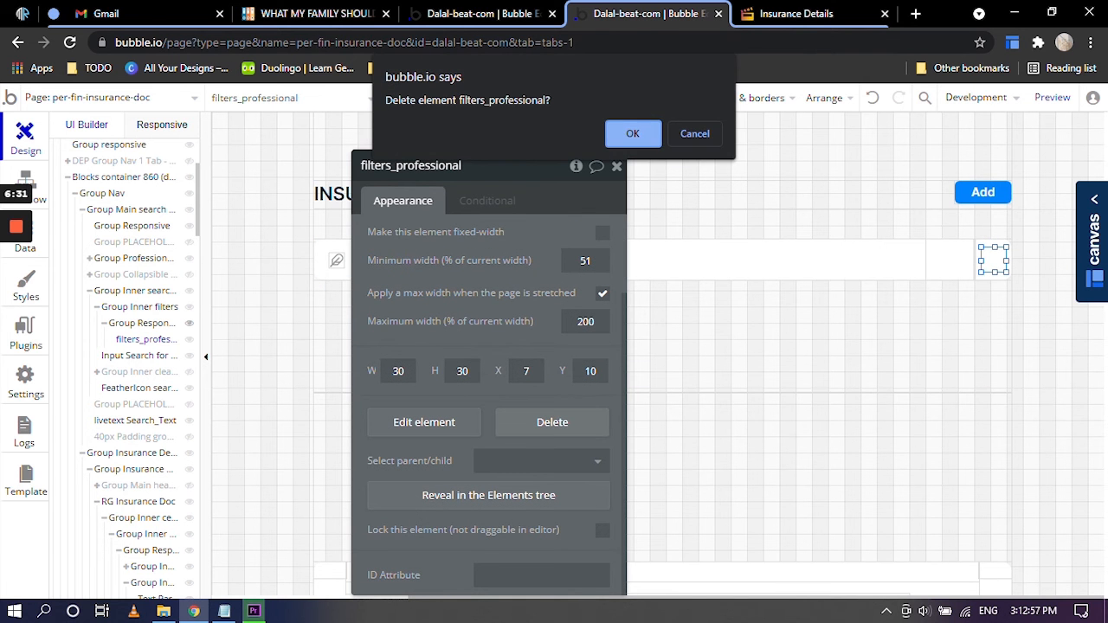
left_click(633, 134)
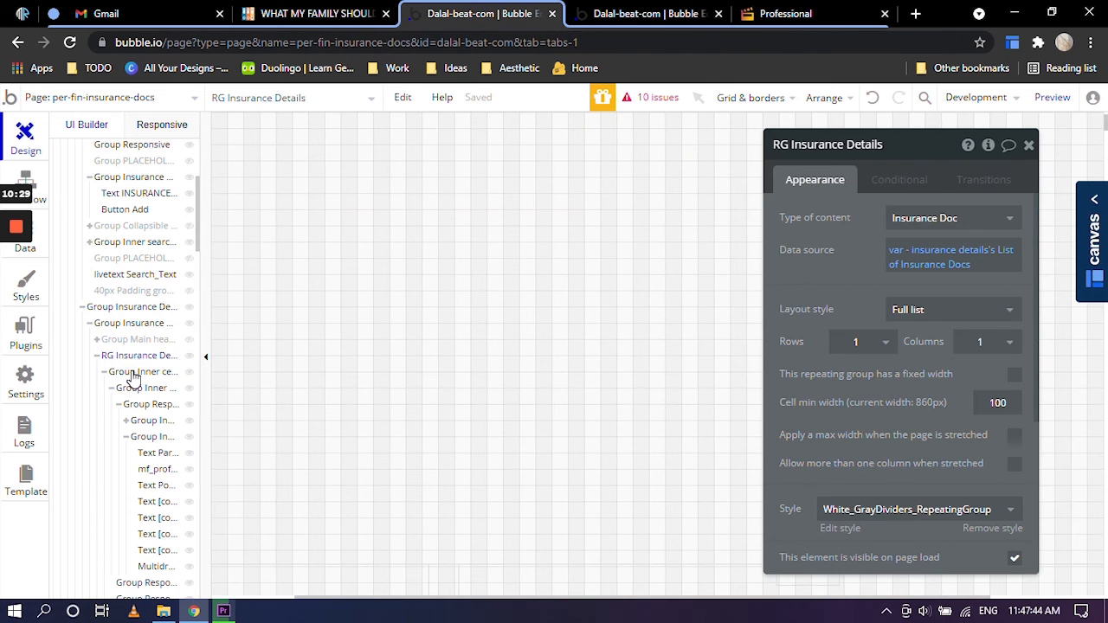
On the per-fin-insurance-docs page, set Group Inner cell Professional's content type to Insurance Doc and rename it Group Inner cell Insurance Details.
scroll(132, 378, "down", 2)
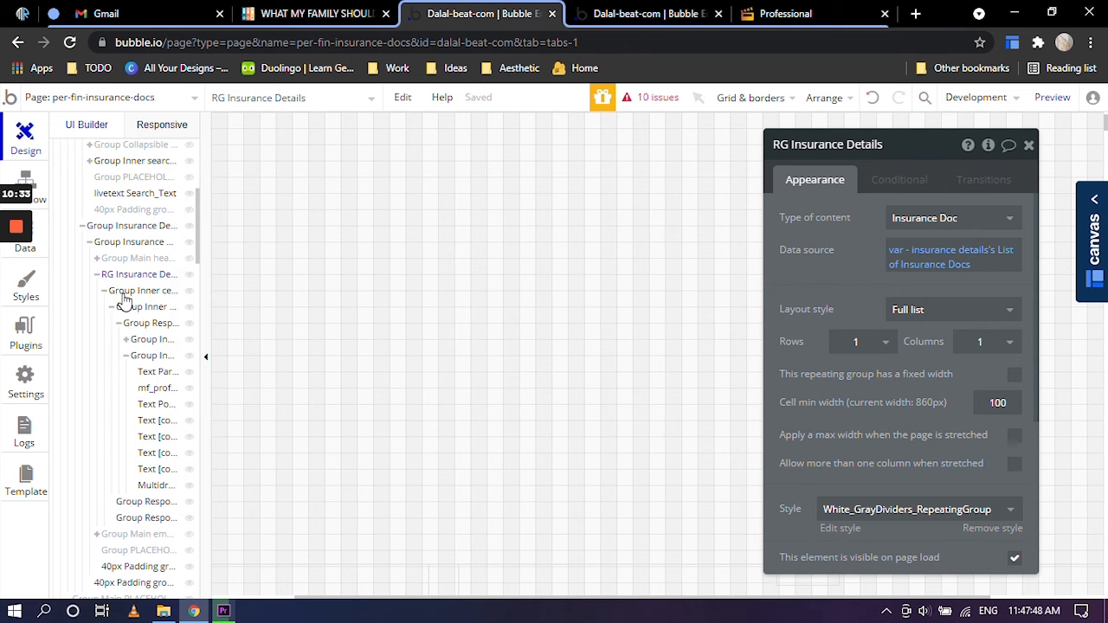
left_click(130, 307)
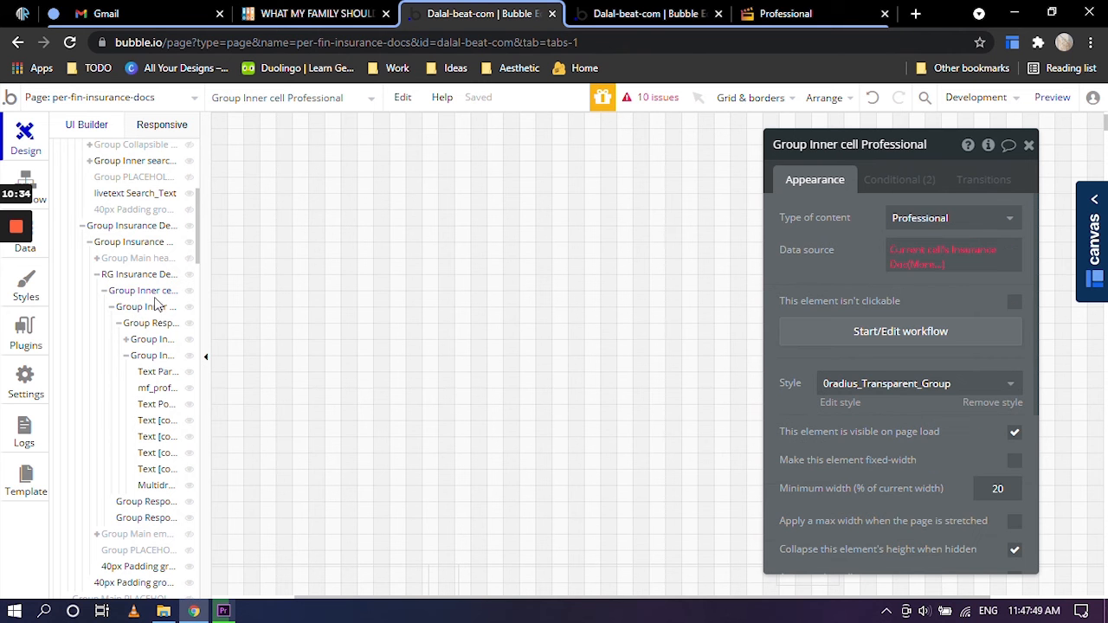
left_click(924, 219)
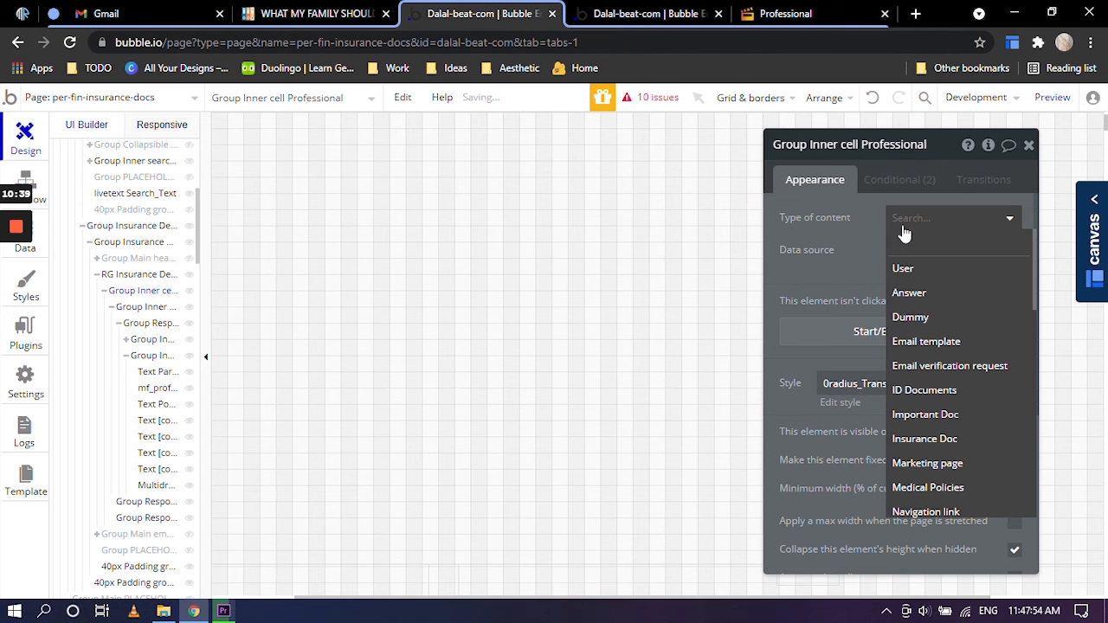
left_click(874, 240)
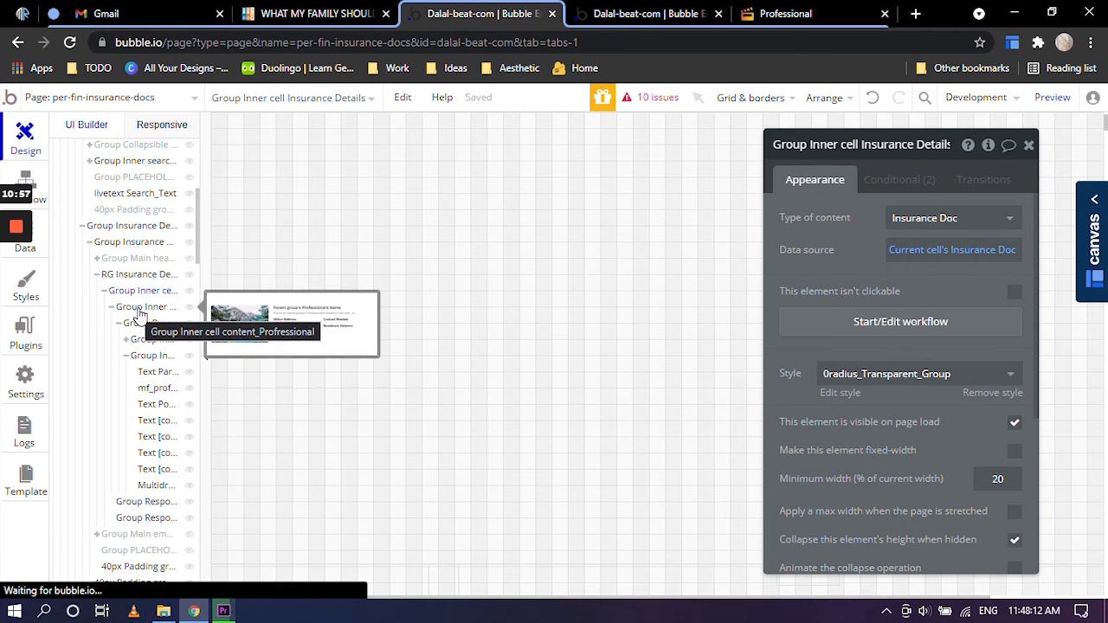
Set Group Inner cell content_Professional's content type to Insurance Doc and rename it Group Inner cell content_Insurance Details.
left_click(140, 309)
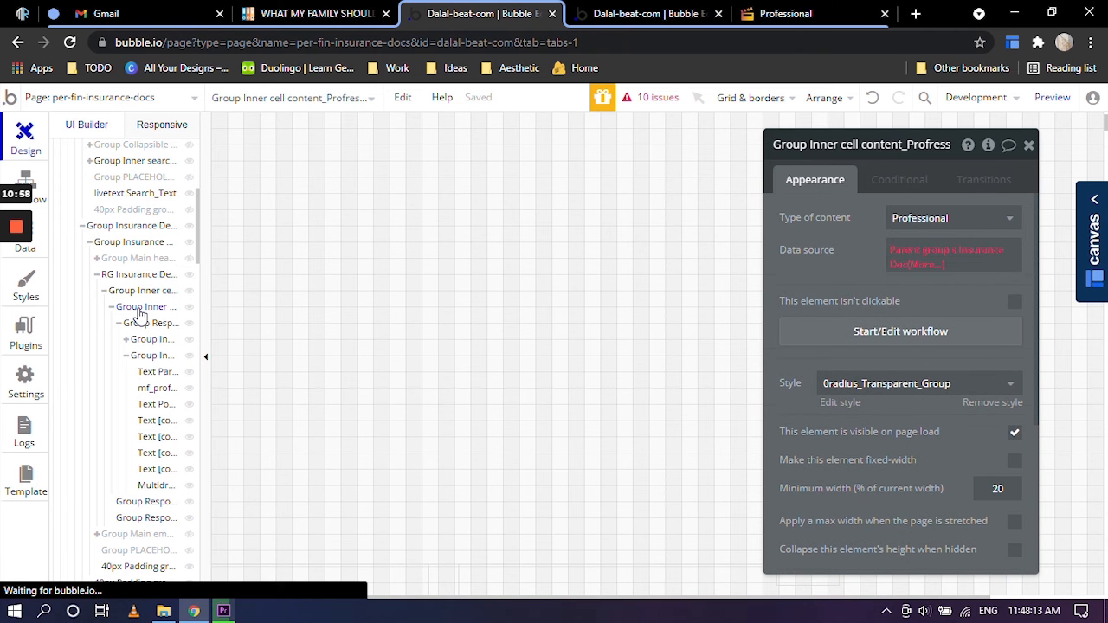
left_click(920, 218)
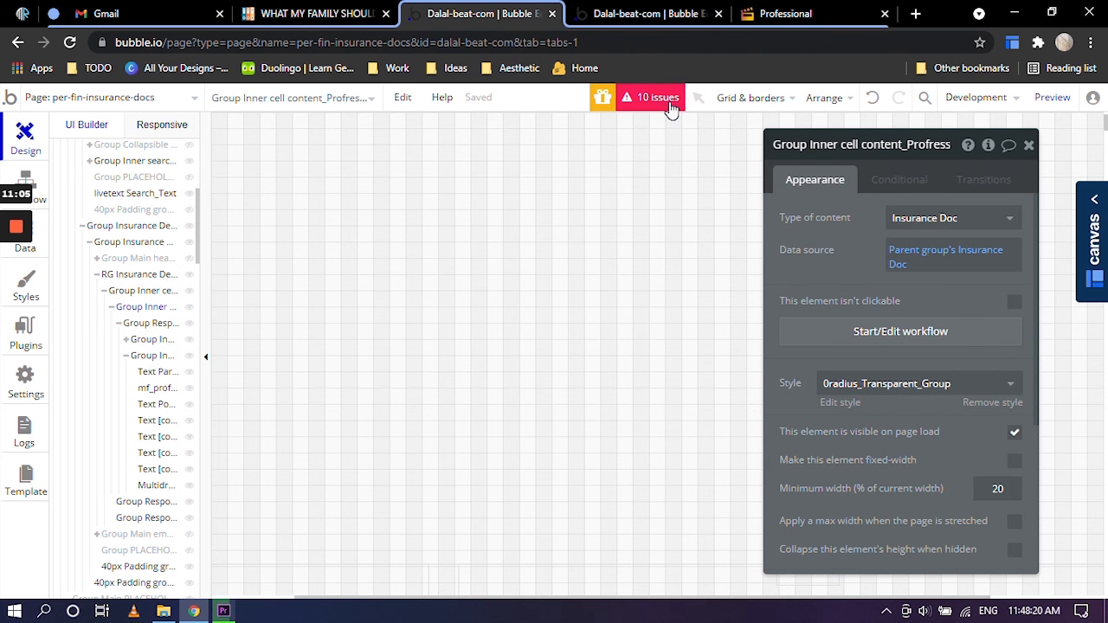
left_click(928, 145)
key("BackSpace")
key("BackSpace")
key("BackSpace")
key("BackSpace")
key("BackSpace")
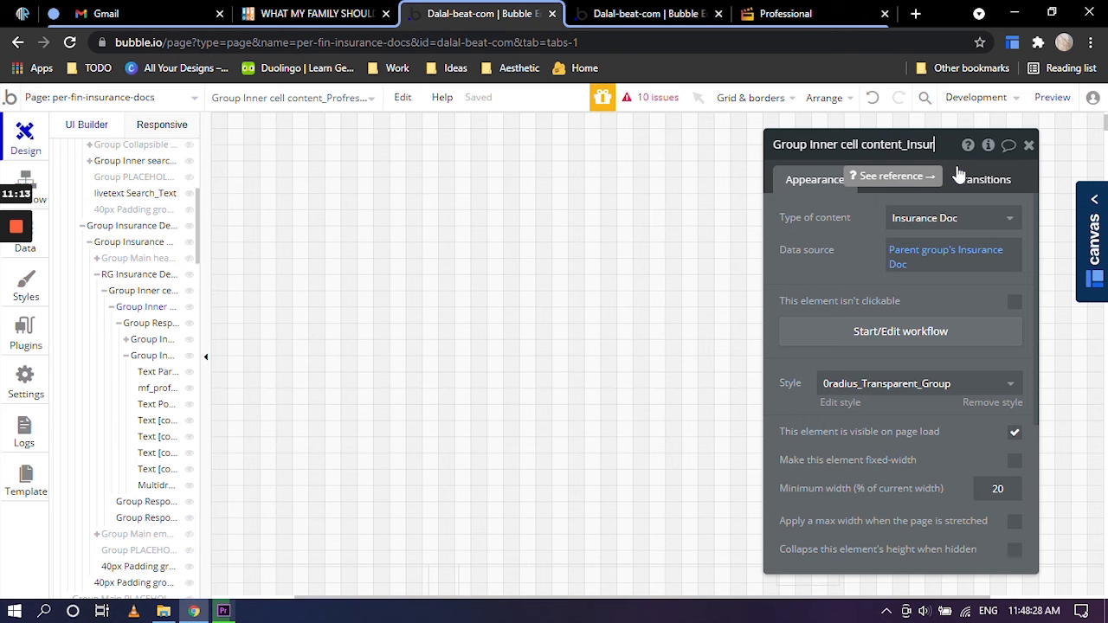
type("Insurance De")
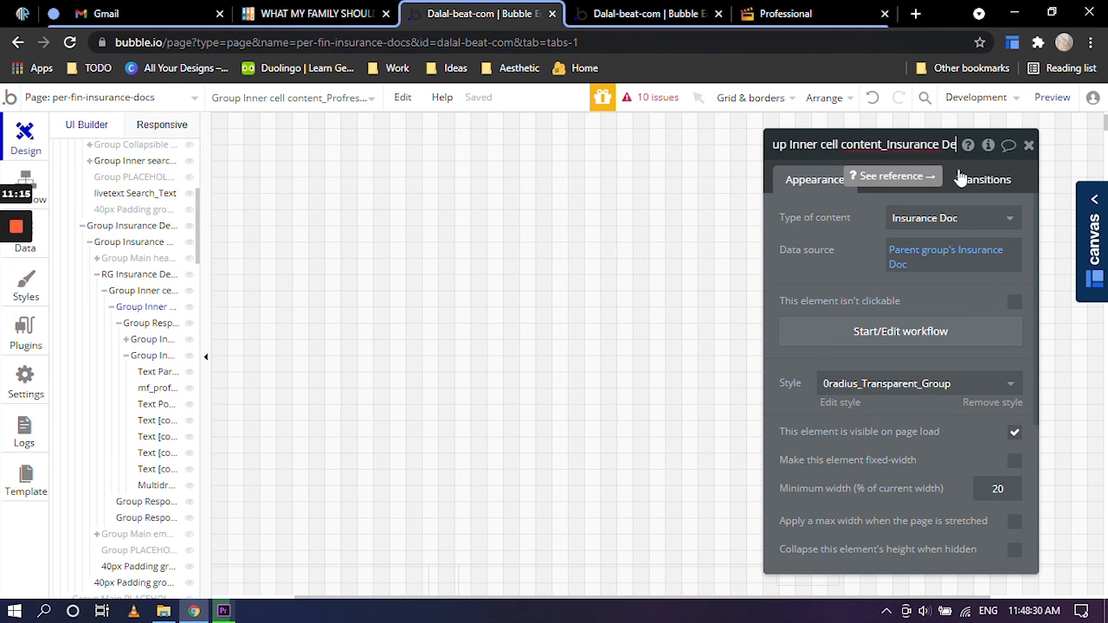
type("tails")
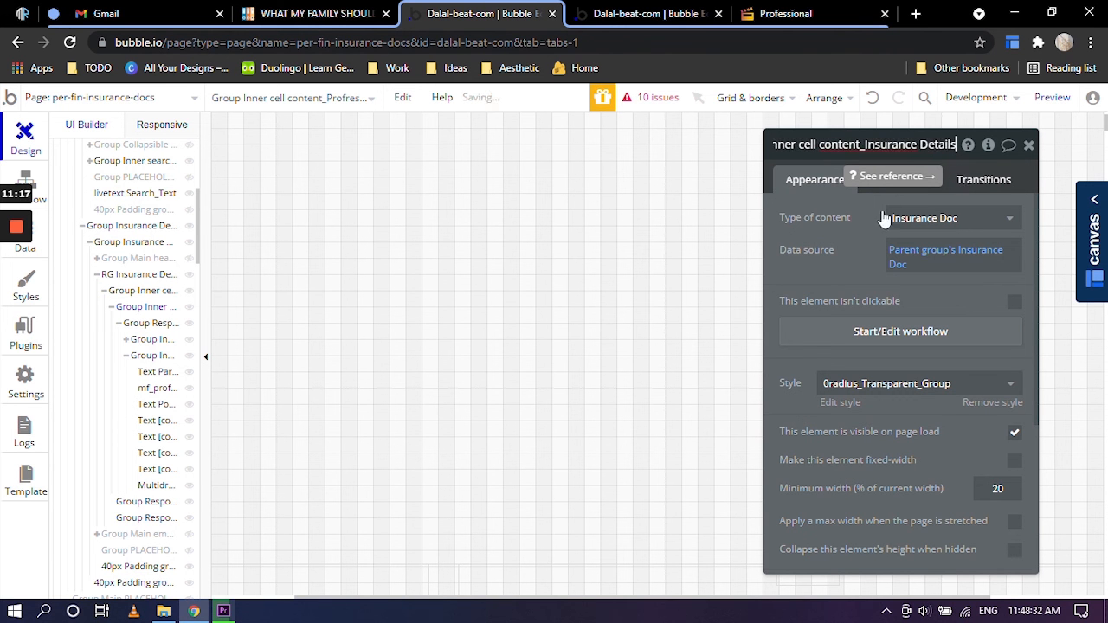
key("Return")
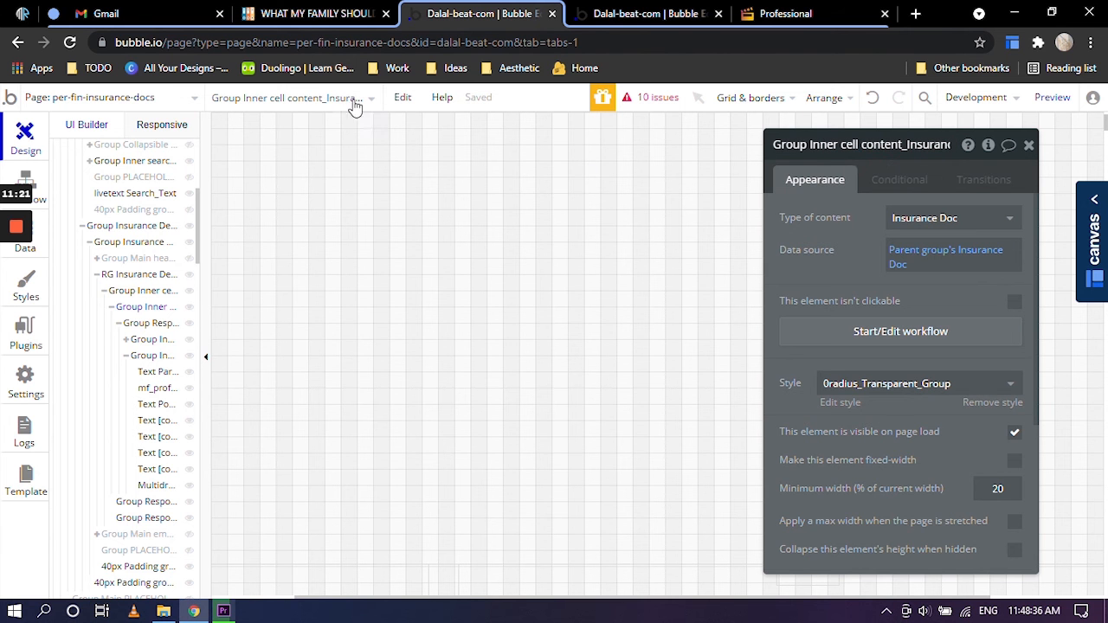
Find RG Insurance Details by searching the page elements for RG, then review its settings, canvas cell and Group Inner cell Insurance Details.
left_click(336, 102)
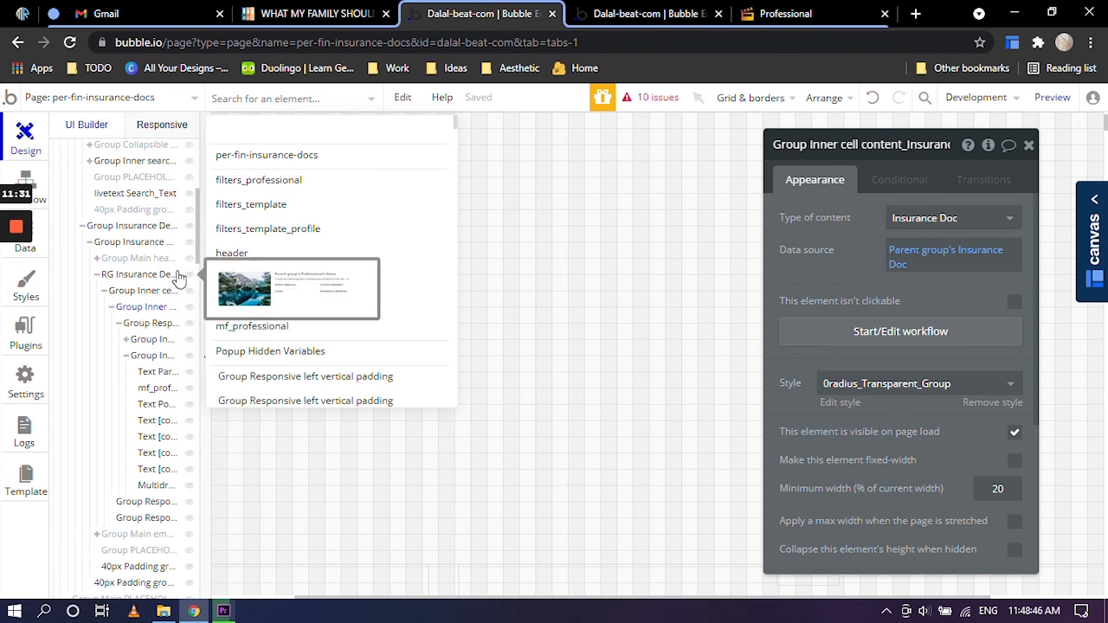
type("RG")
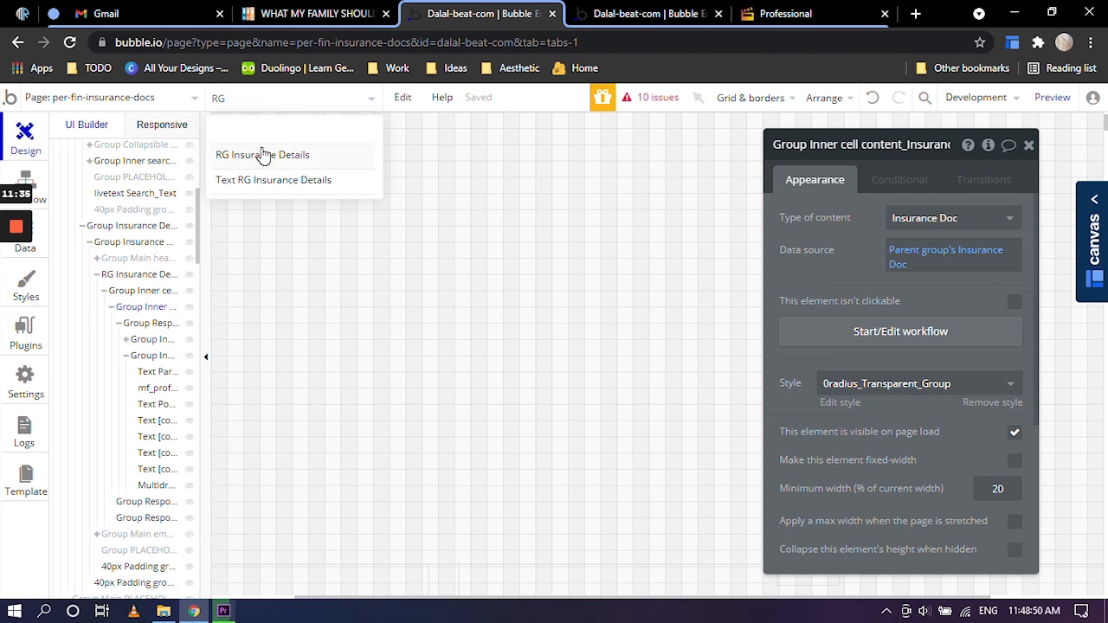
mouse_move(270, 164)
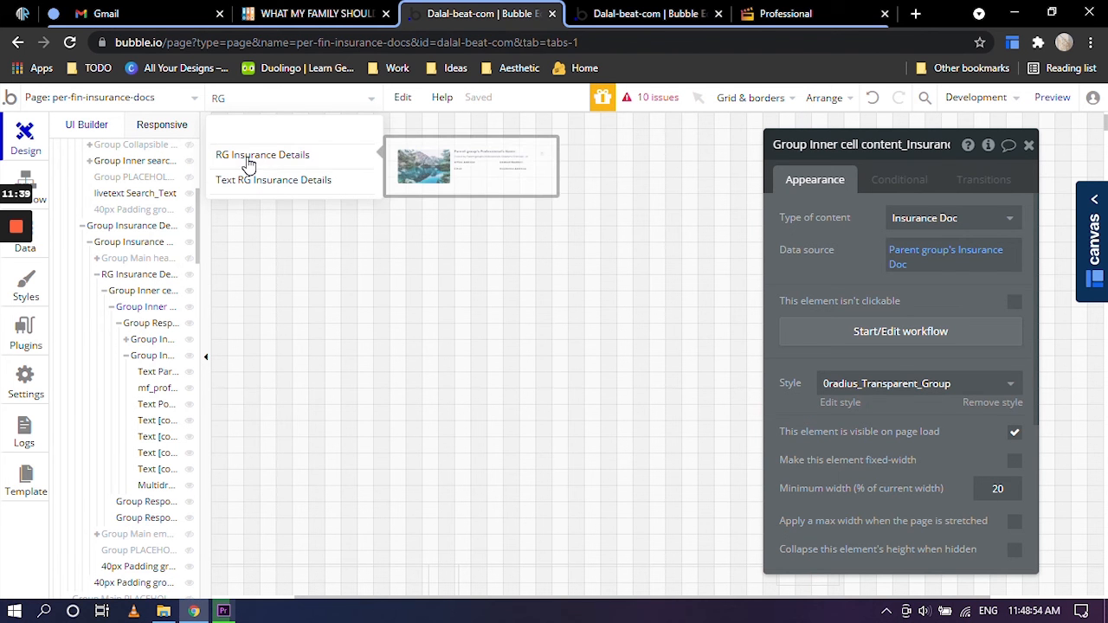
left_click(247, 161)
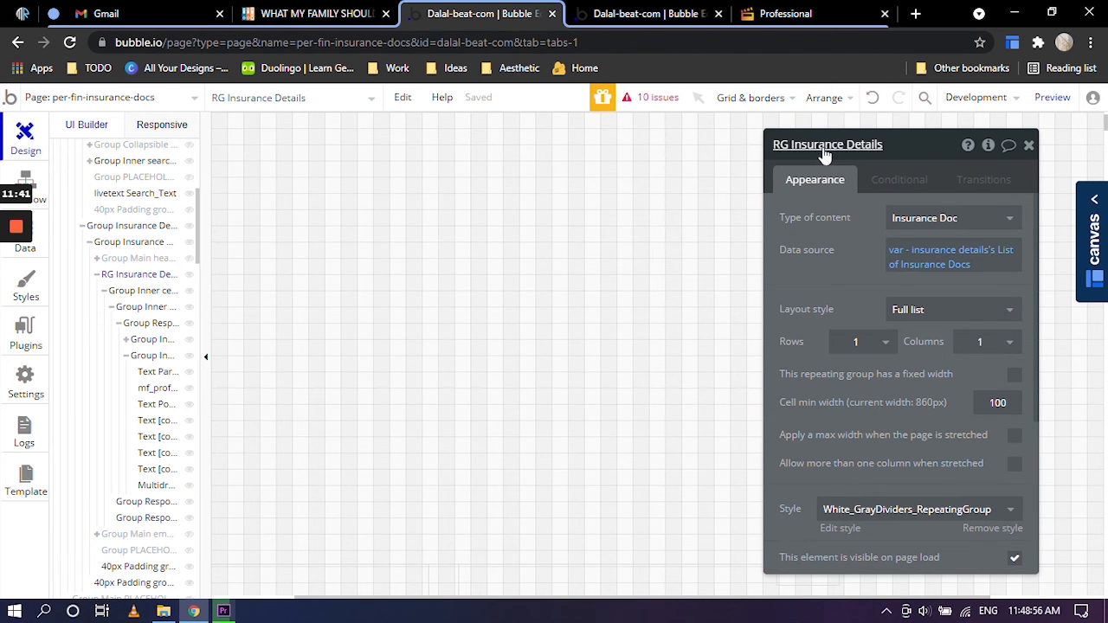
scroll(831, 266, "down", 2)
scroll(831, 266, "up", 3)
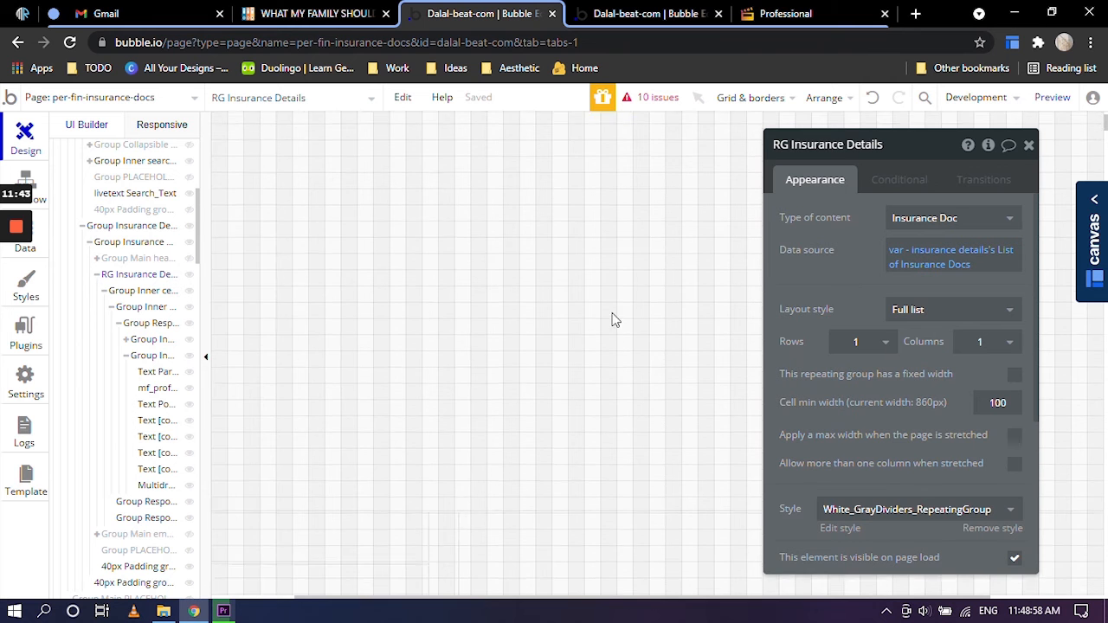
scroll(611, 325, "down", 5)
scroll(611, 326, "up", 5)
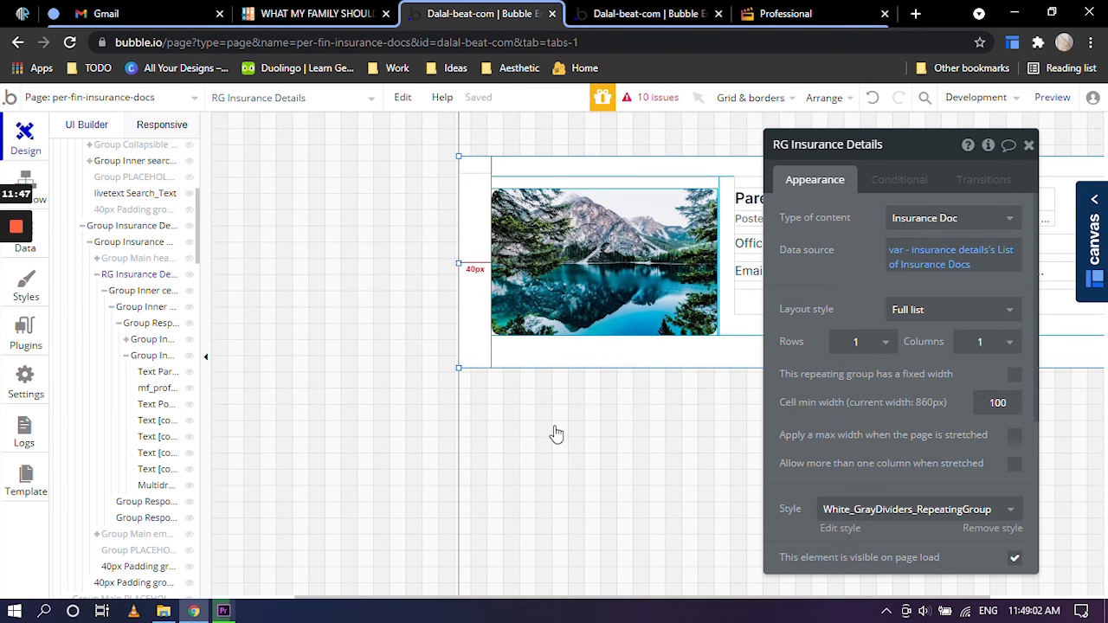
scroll(556, 435, "right", 3)
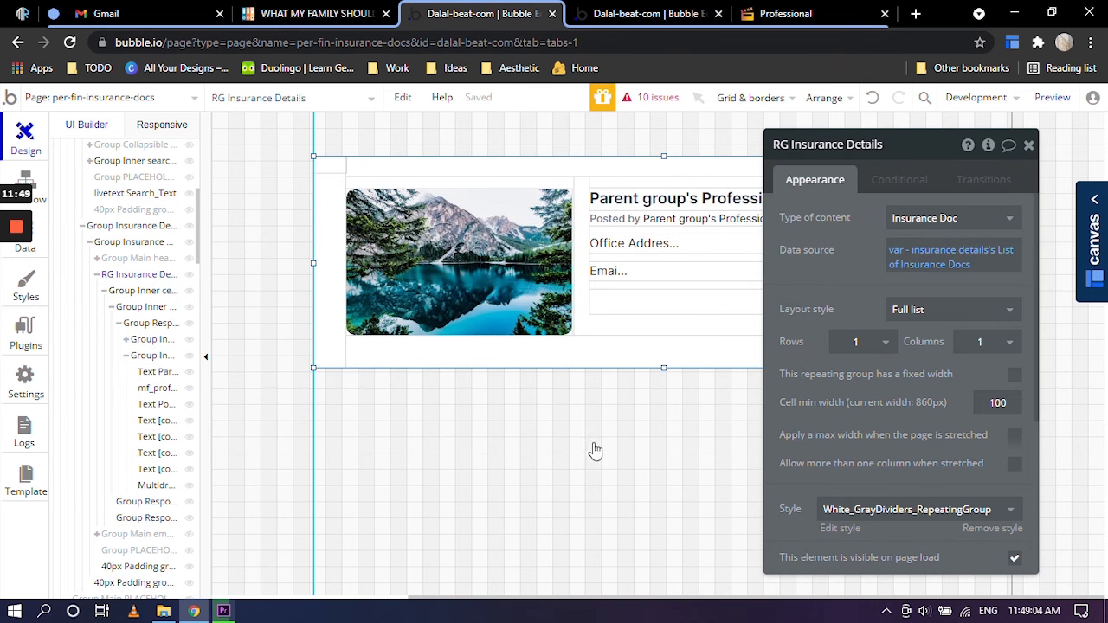
left_click(127, 292)
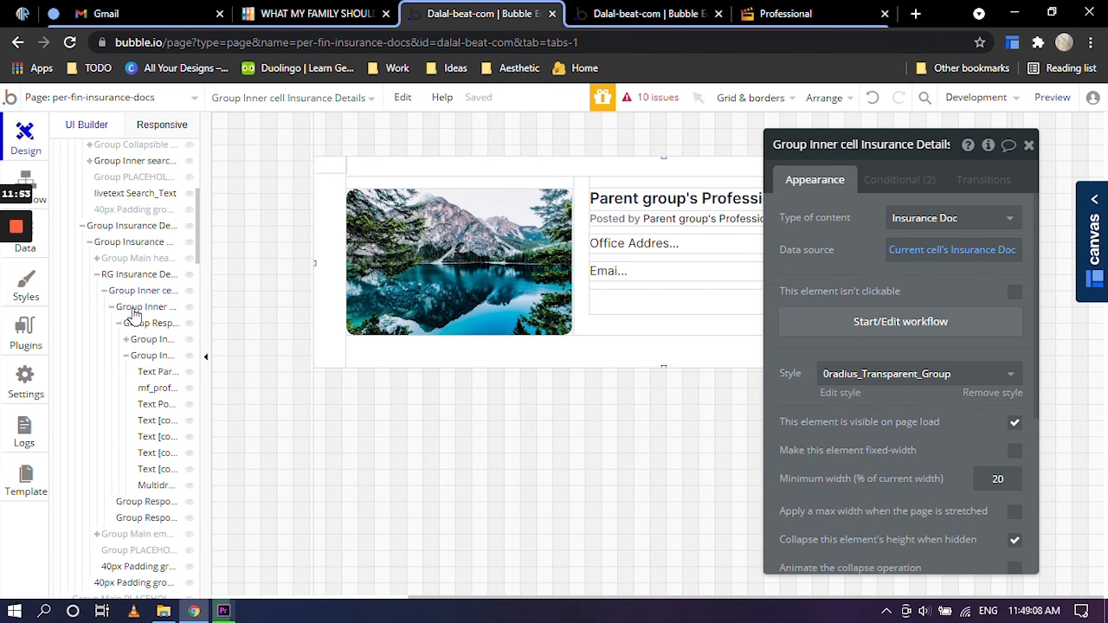
Set Group Responsive cell padding_Professional's content type to Insurance Doc and rename it Group Responsive cell padding_Insurance Details.
left_click(135, 308)
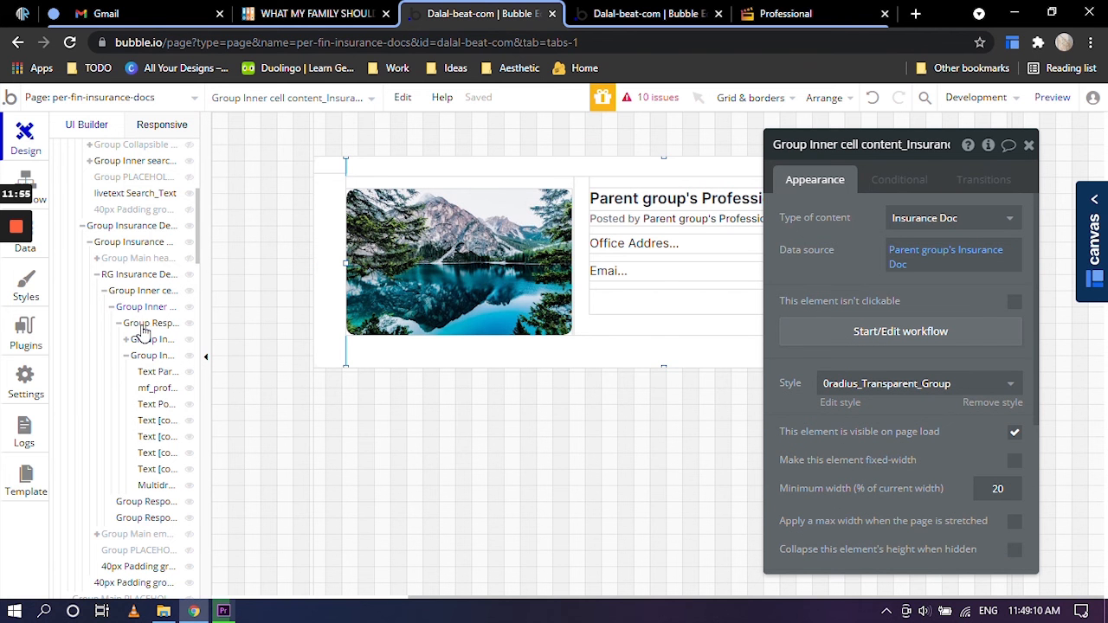
left_click(144, 325)
left_click(952, 218)
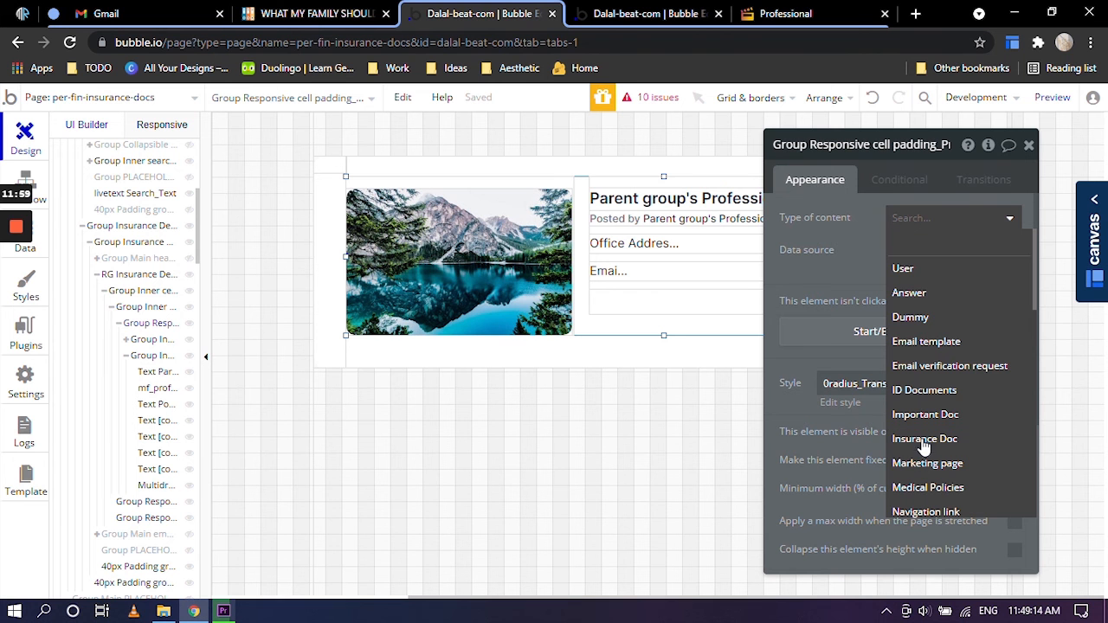
left_click(915, 147)
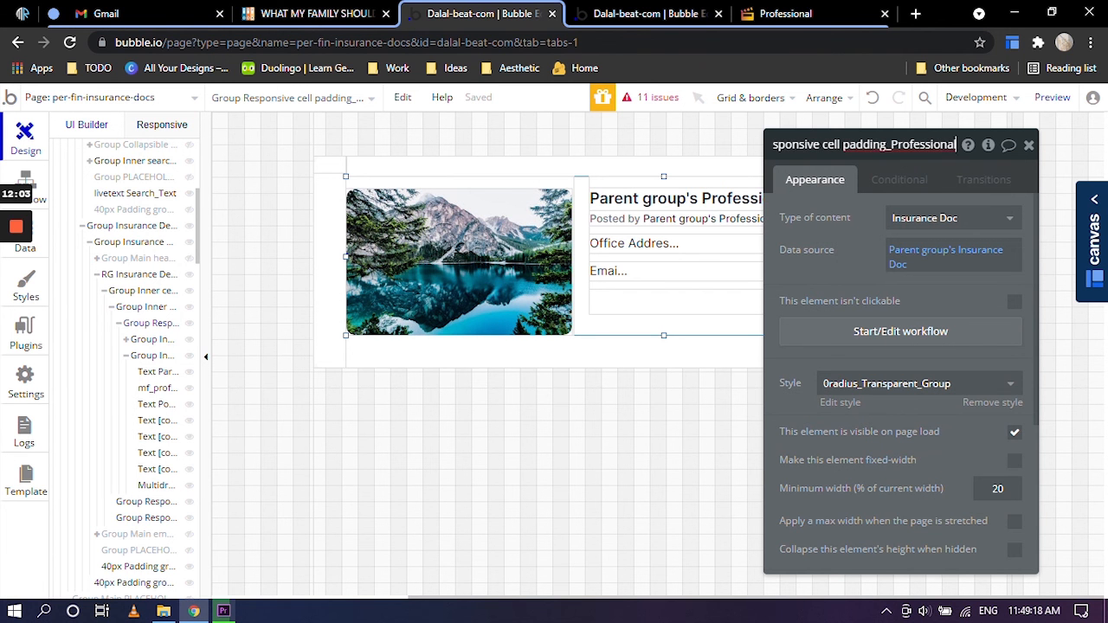
key("BackSpace")
key("BackSpace")
key("BackSpace")
key("BackSpace")
key("BackSpace")
key("BackSpace")
key("BackSpace")
key("BackSpace")
key("BackSpace")
key("BackSpace")
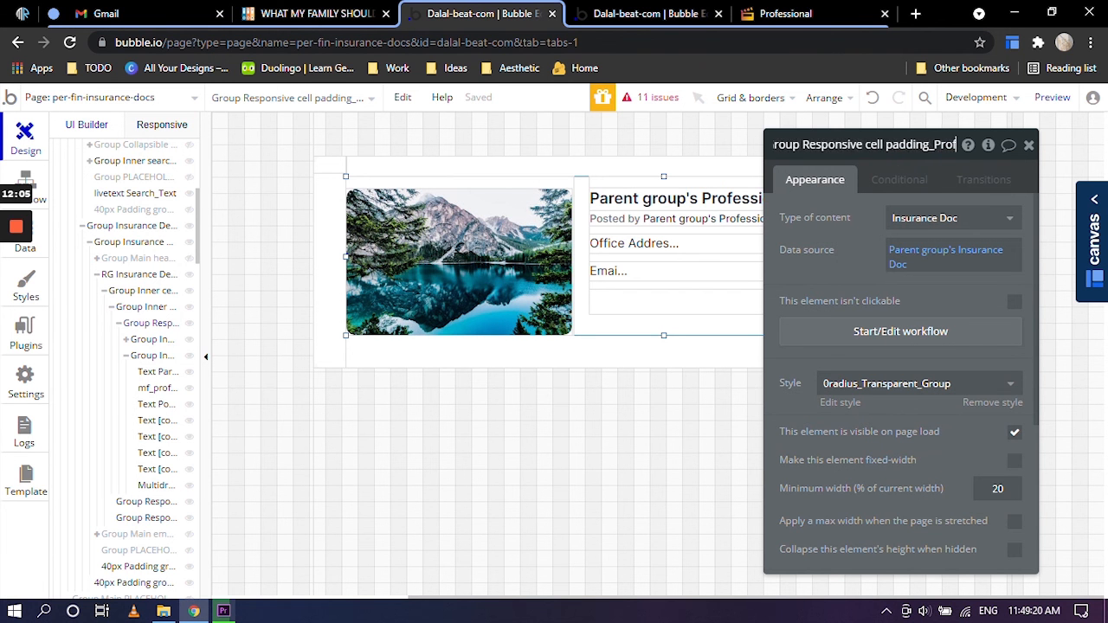
type("In")
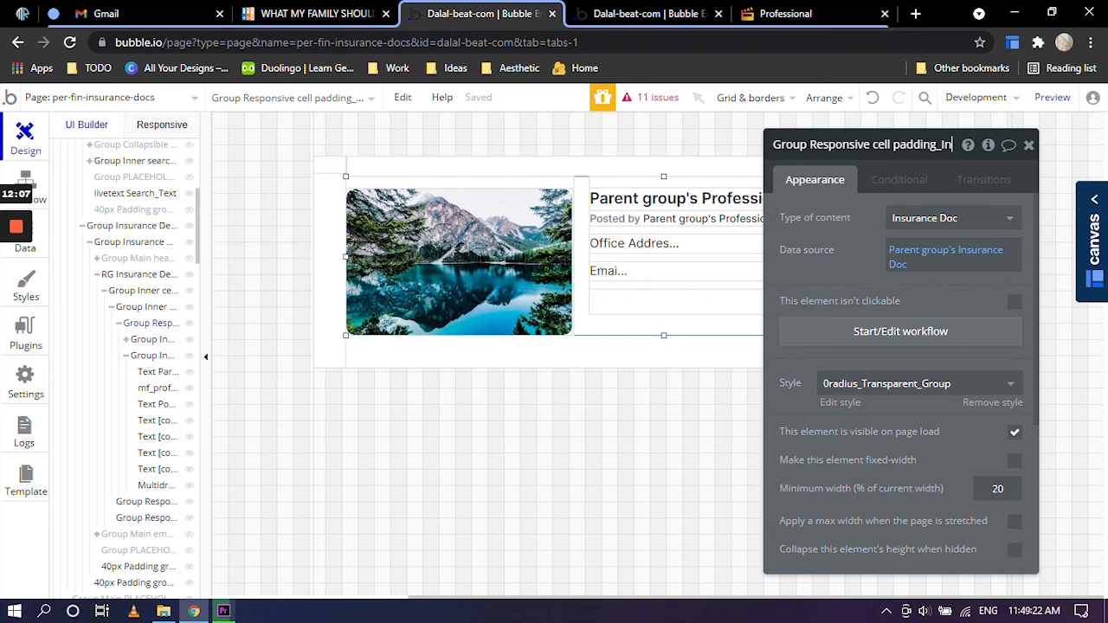
type("surance")
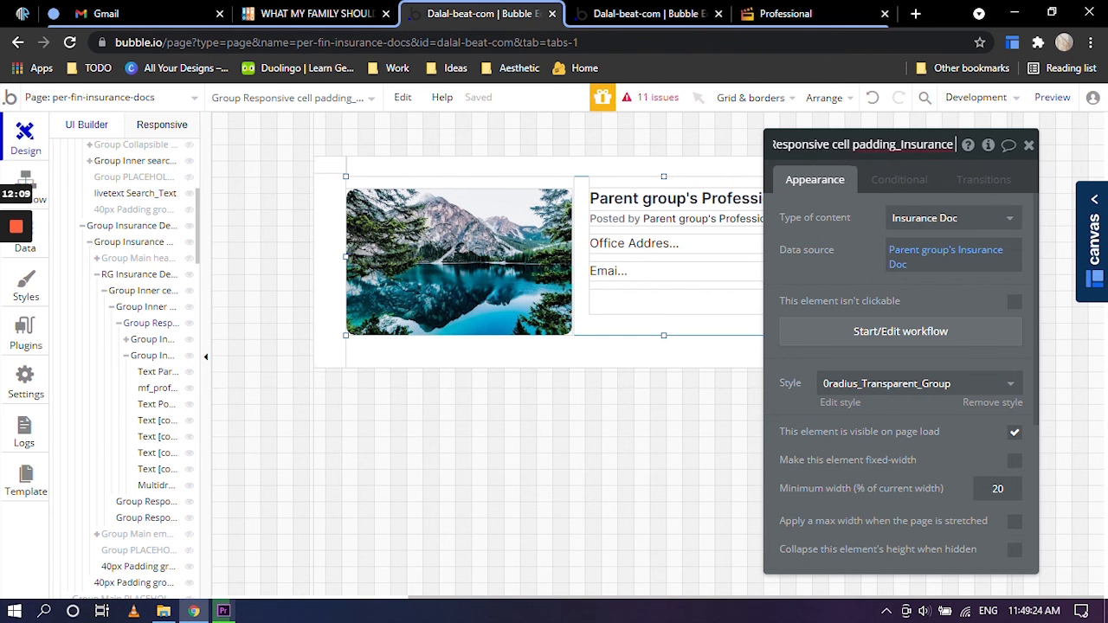
type(" Detail")
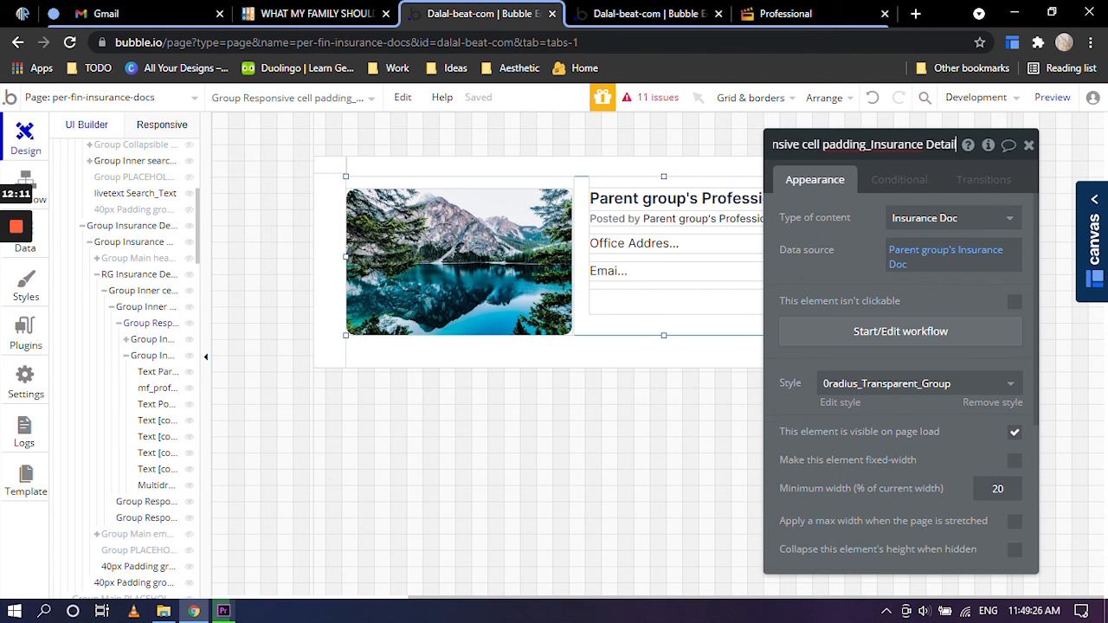
type("s")
key("Return")
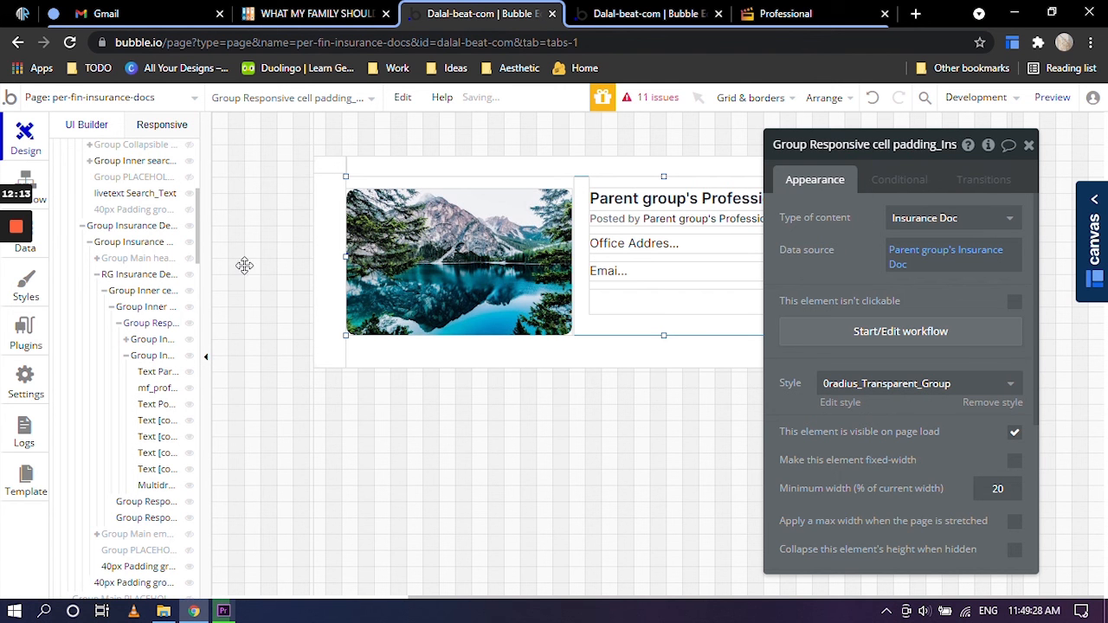
Set the Group Inner image container's content type to Insurance Doc and rename it Group Inner image container_Insurance Details.
left_click(132, 343)
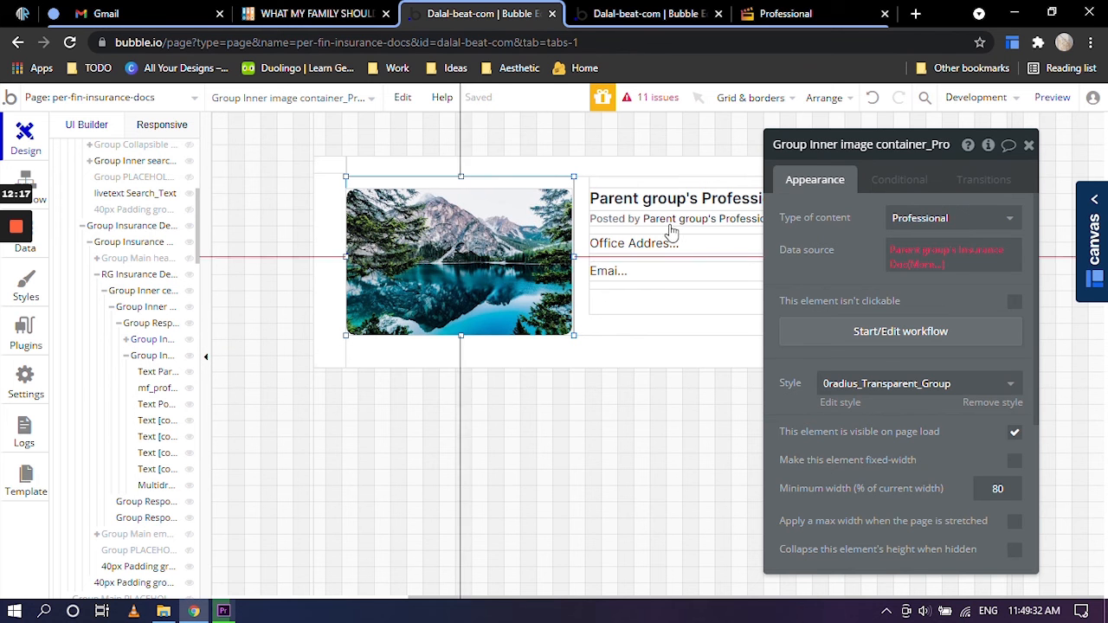
left_click(920, 218)
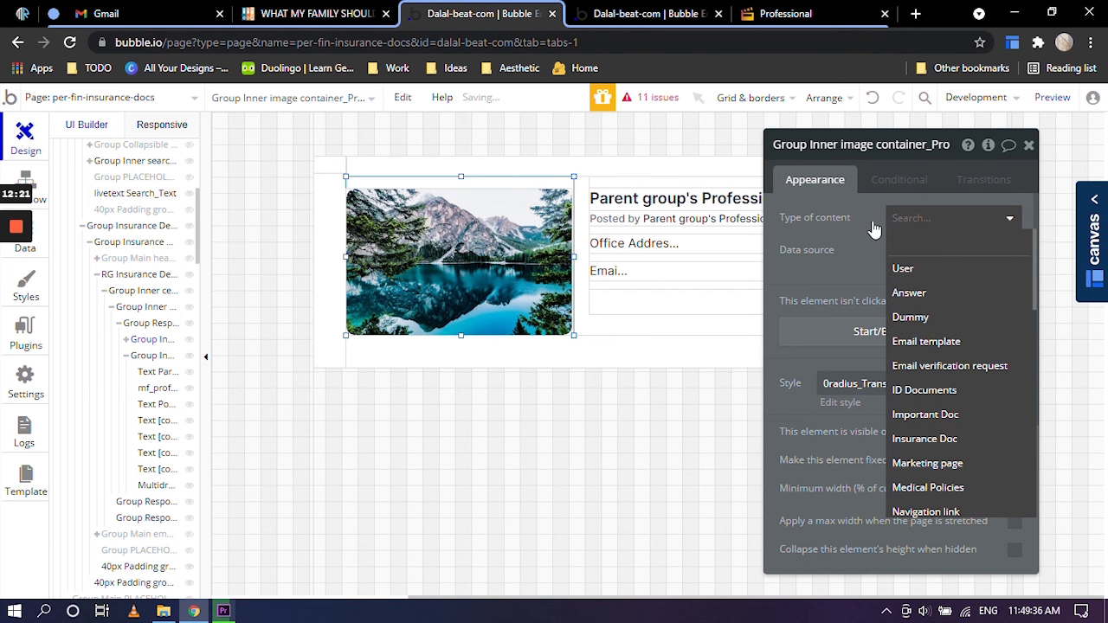
left_click(840, 288)
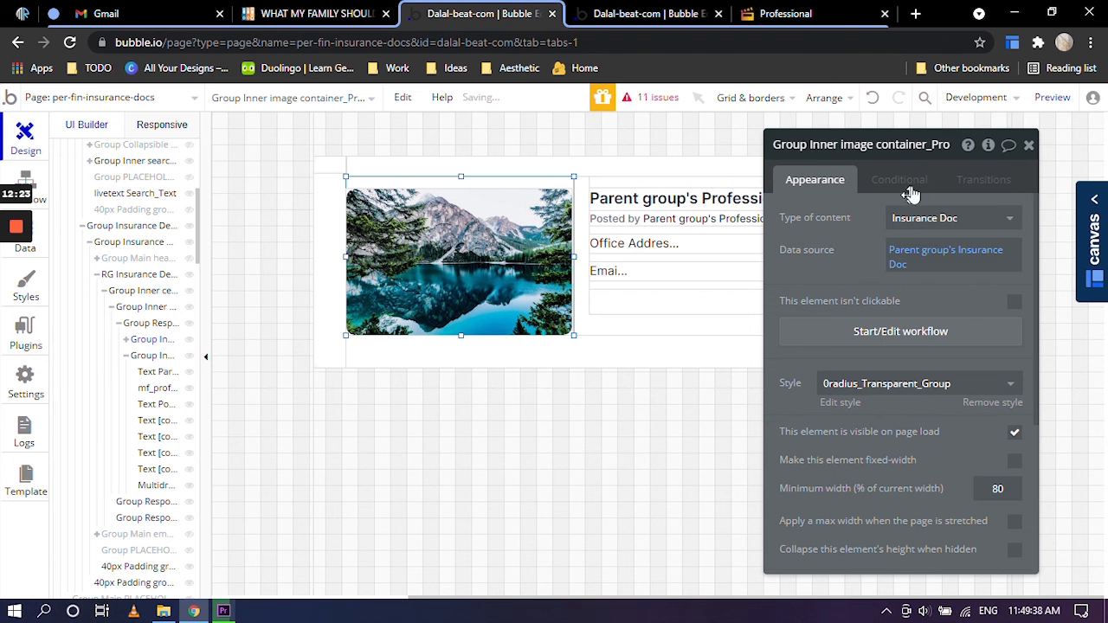
left_click(903, 145)
key("BackSpace")
key("BackSpace")
key("BackSpace")
key("BackSpace")
key("BackSpace")
key("BackSpace")
key("BackSpace")
key("BackSpace")
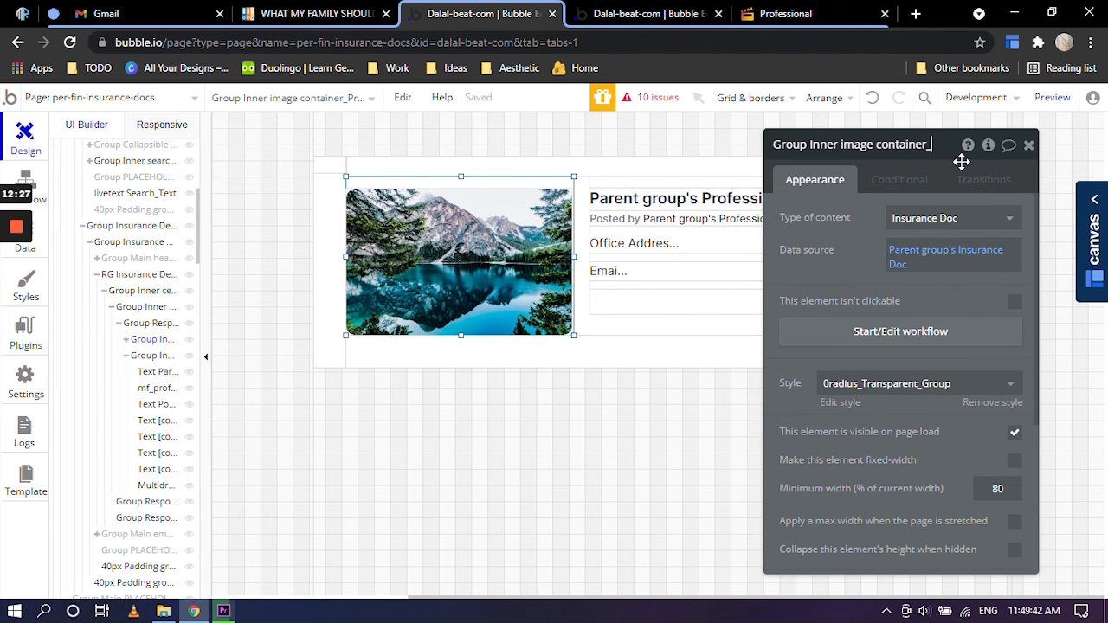
type("Insura")
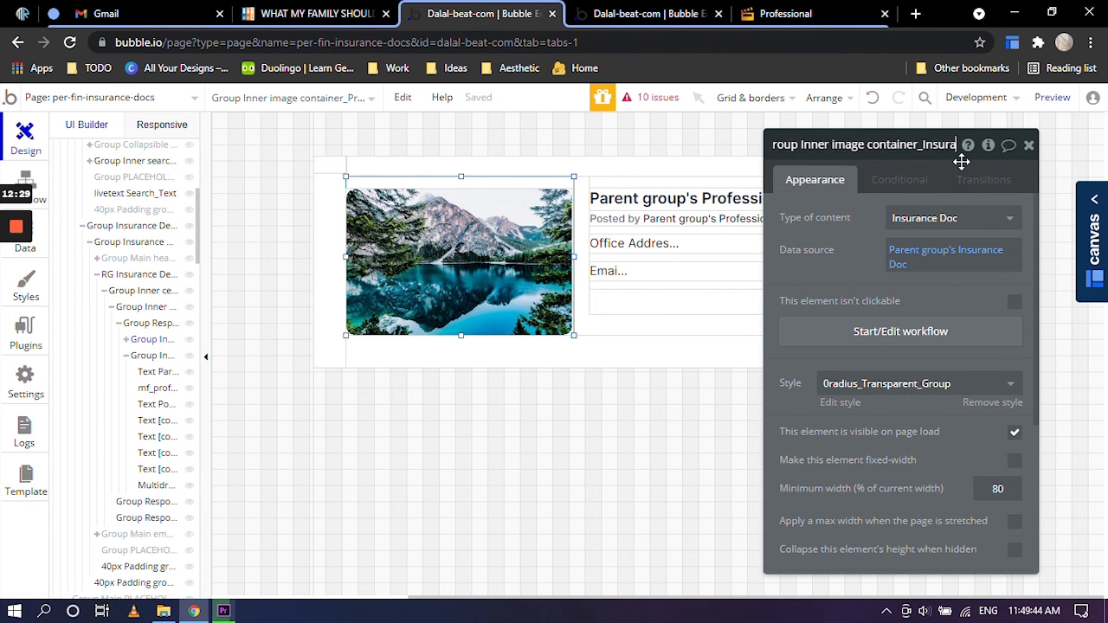
type("nce Details")
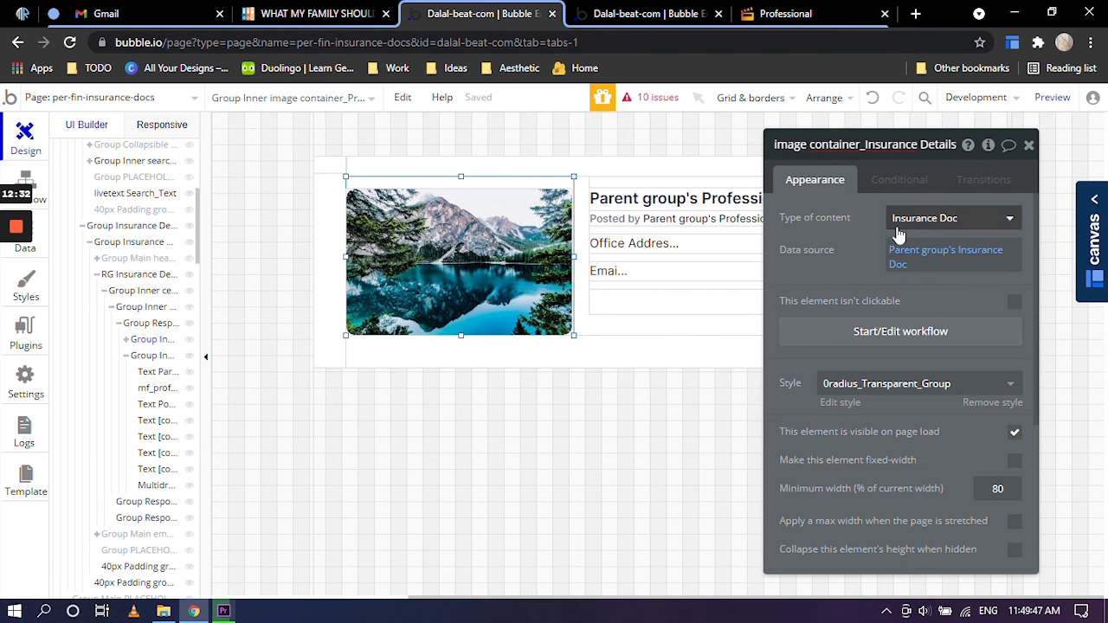
left_click(843, 241)
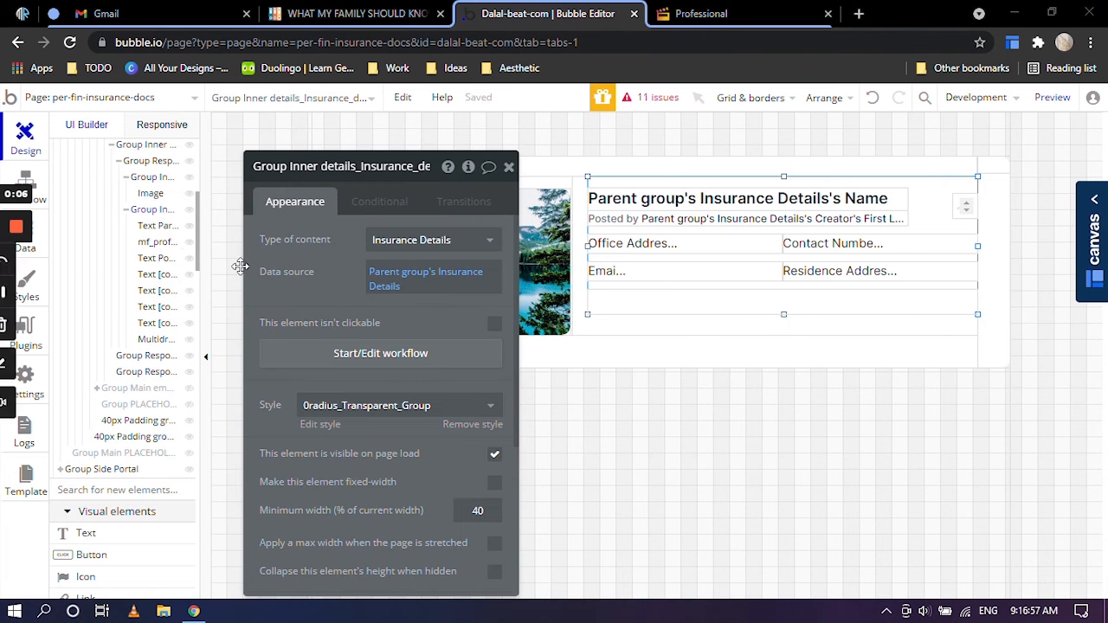
Compare the cell's name, Posted by and Office Address texts with a record on the Professionals preview page.
left_click(157, 231)
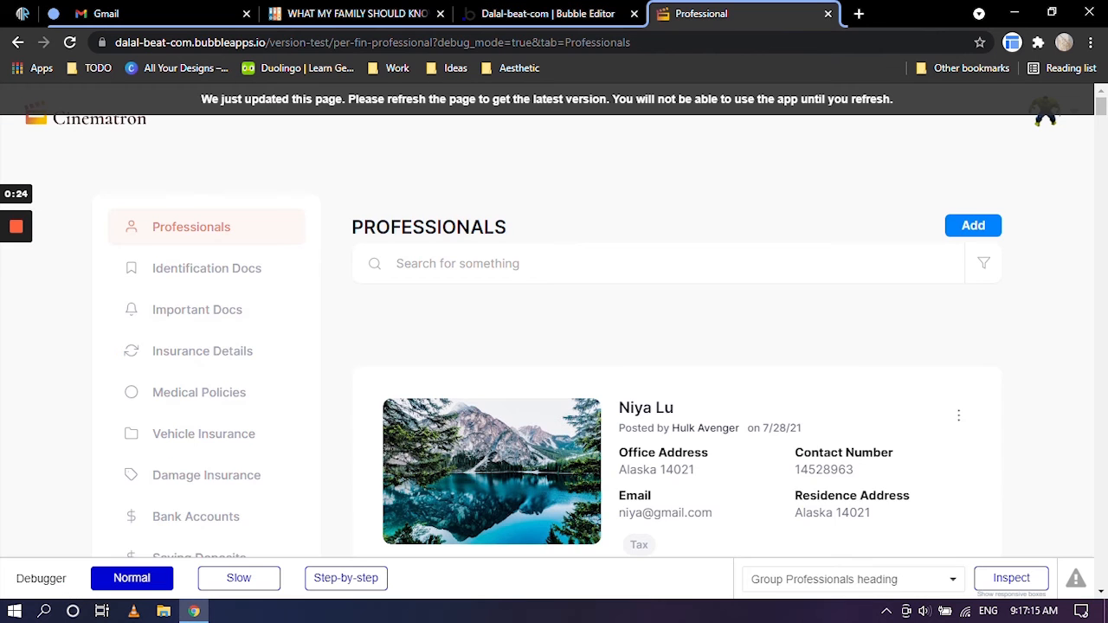
left_click_drag(617, 327, 696, 331)
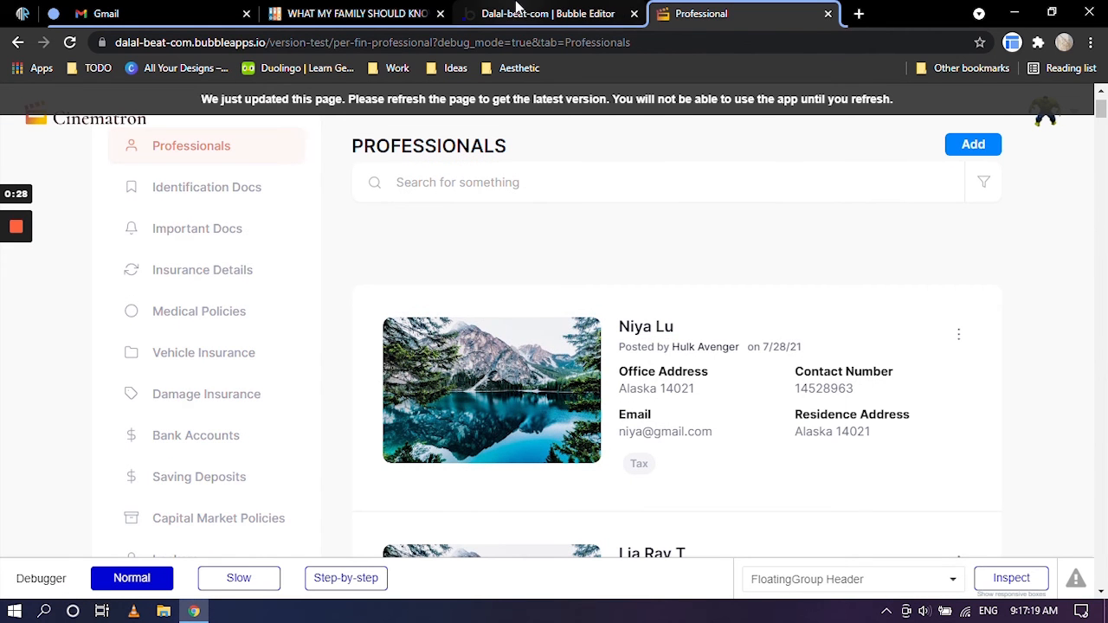
left_click(548, 13)
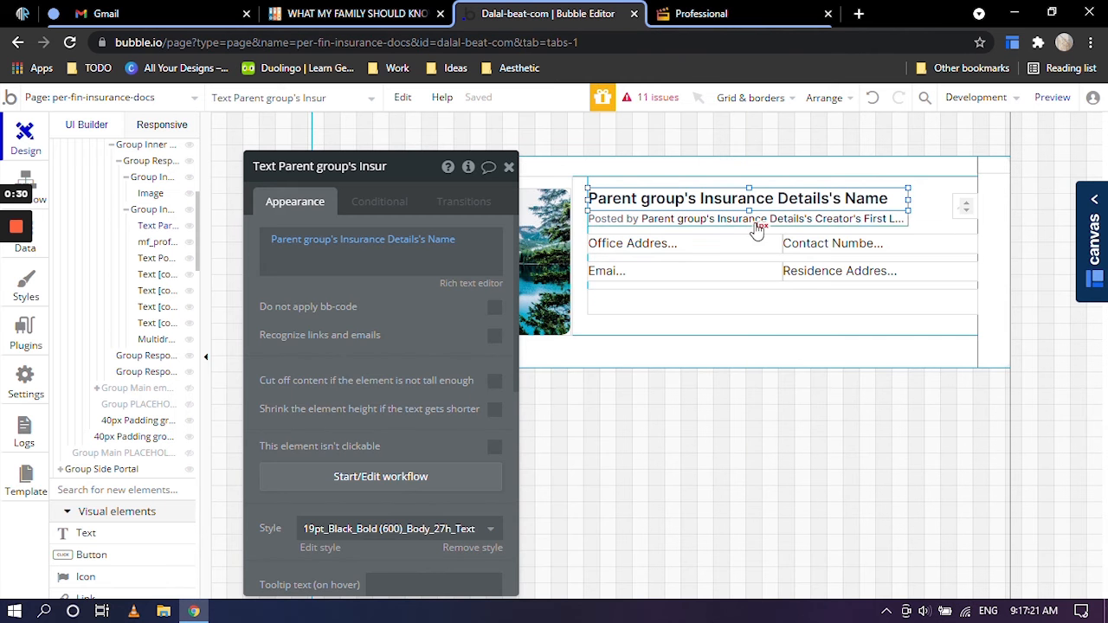
left_click(662, 243)
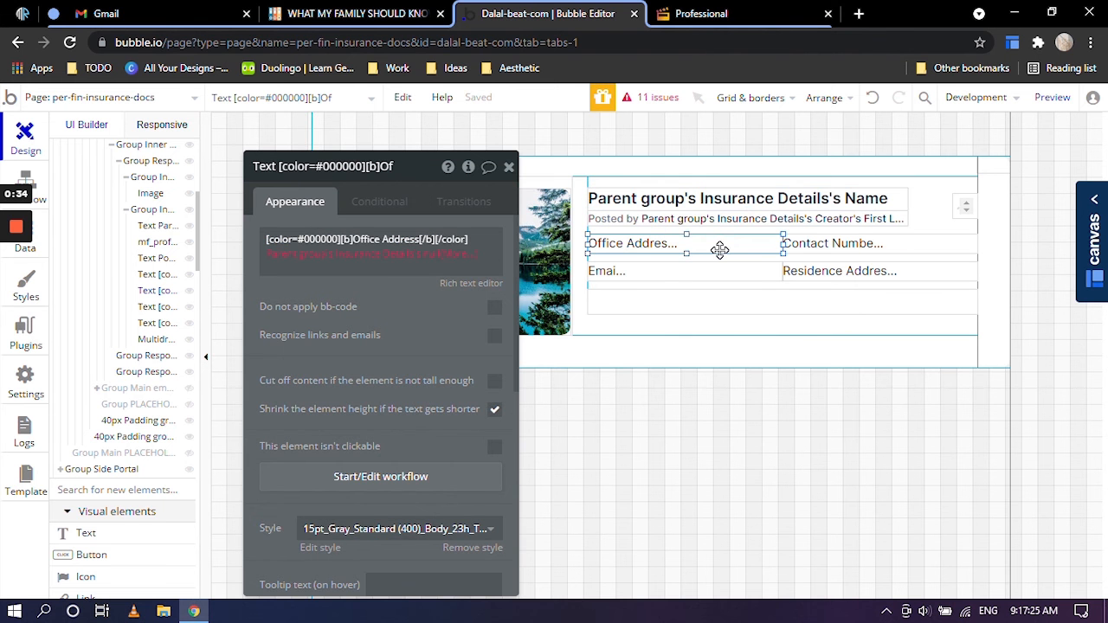
left_click(767, 217)
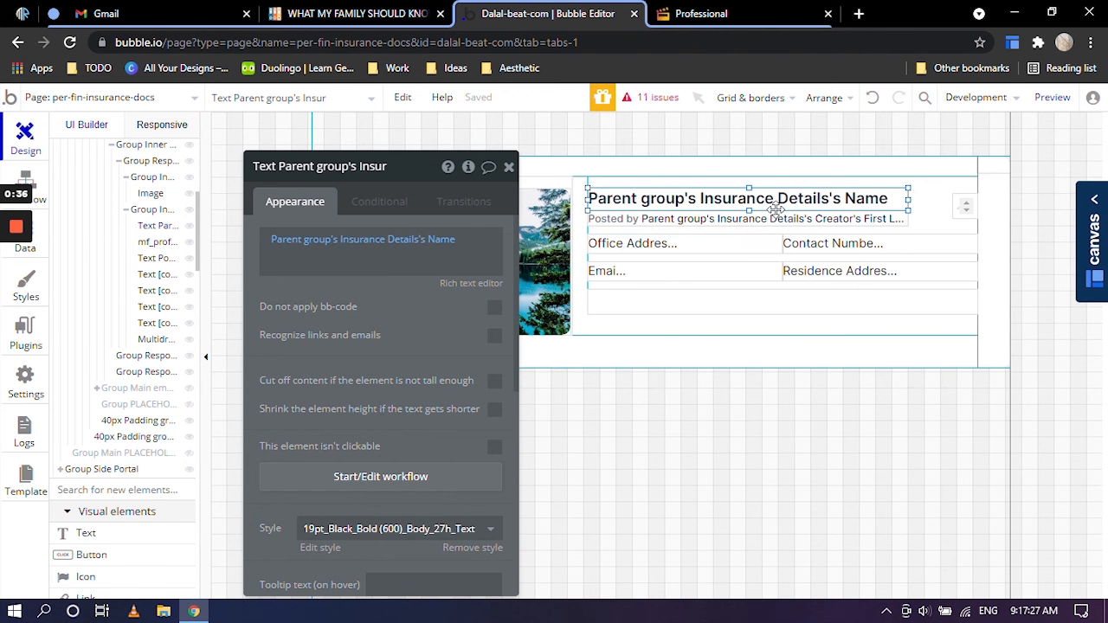
left_click(754, 223)
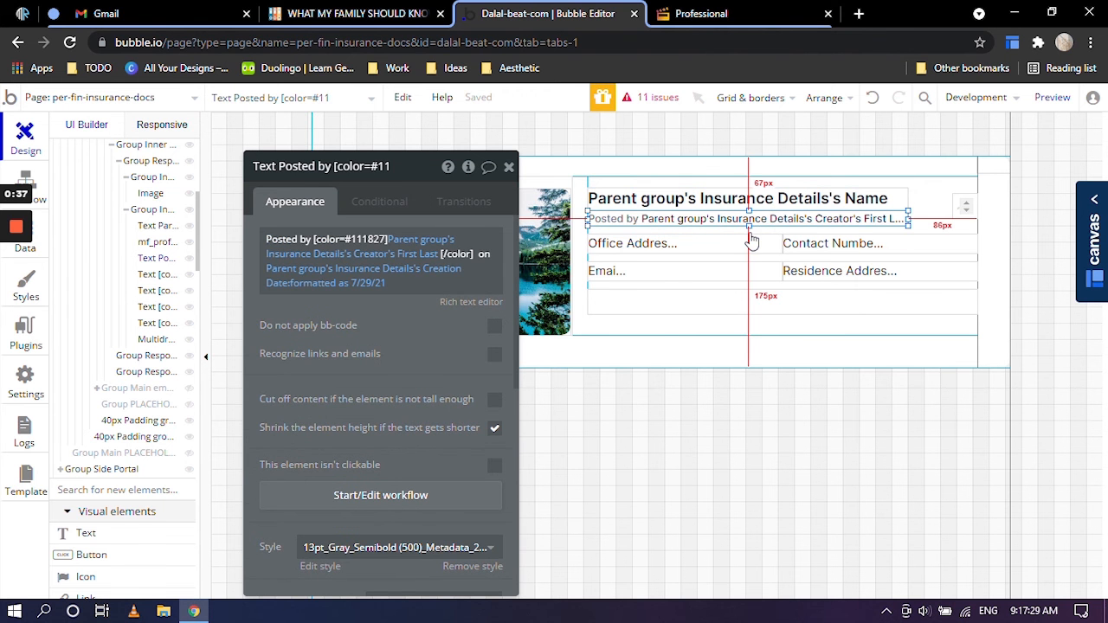
left_click(751, 241)
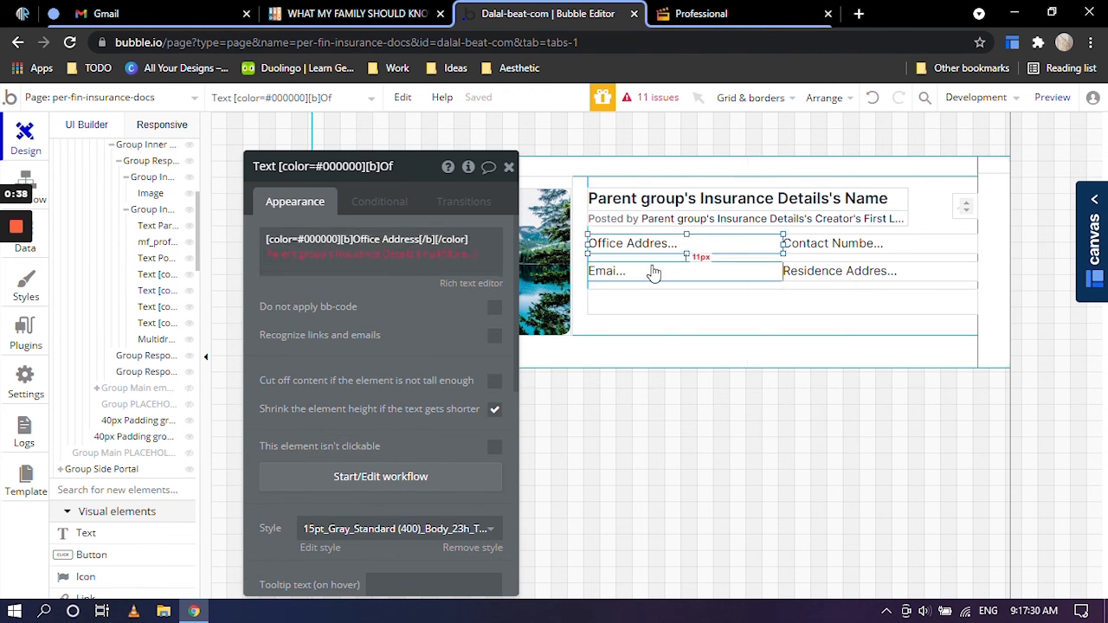
Review the inner details group's content type and data source and the expressions of its name, Office Address and Posted by texts.
left_click(149, 213)
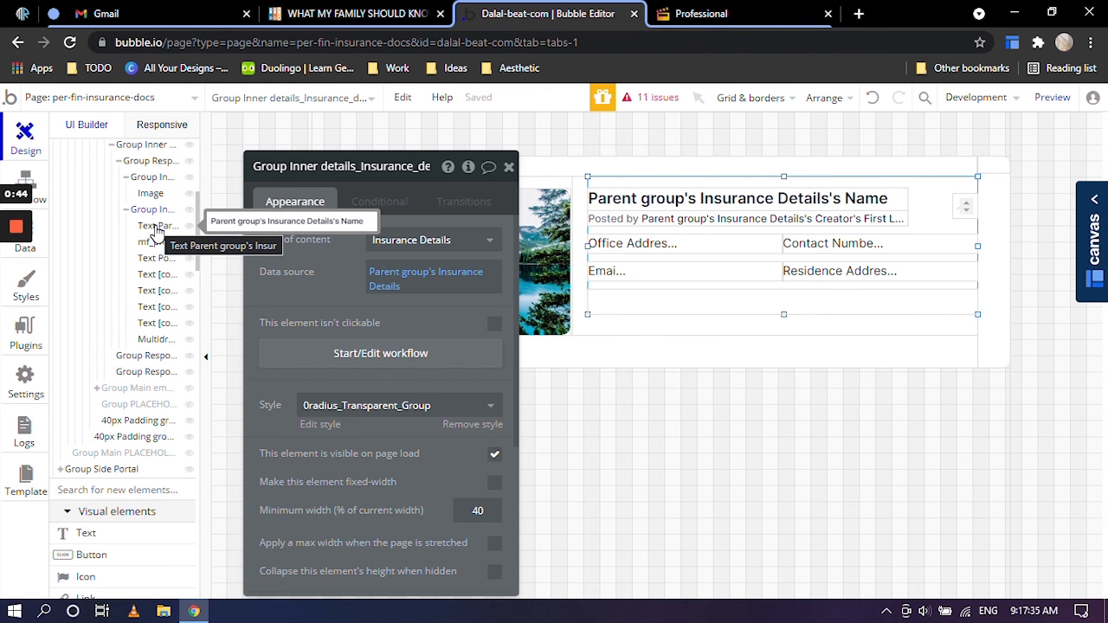
left_click(156, 229)
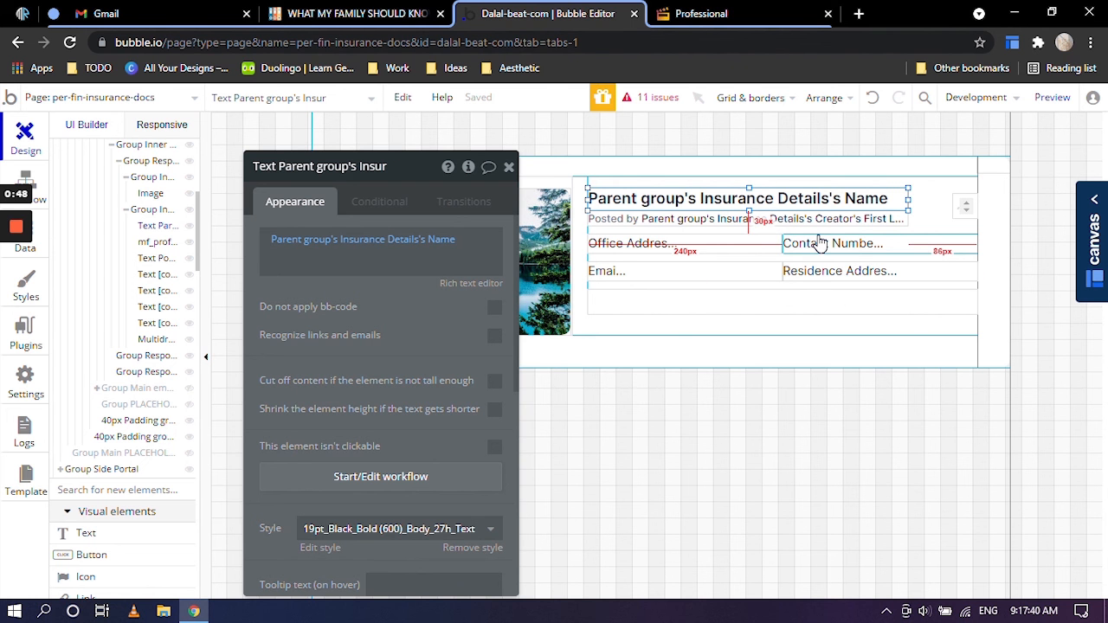
left_click(695, 242)
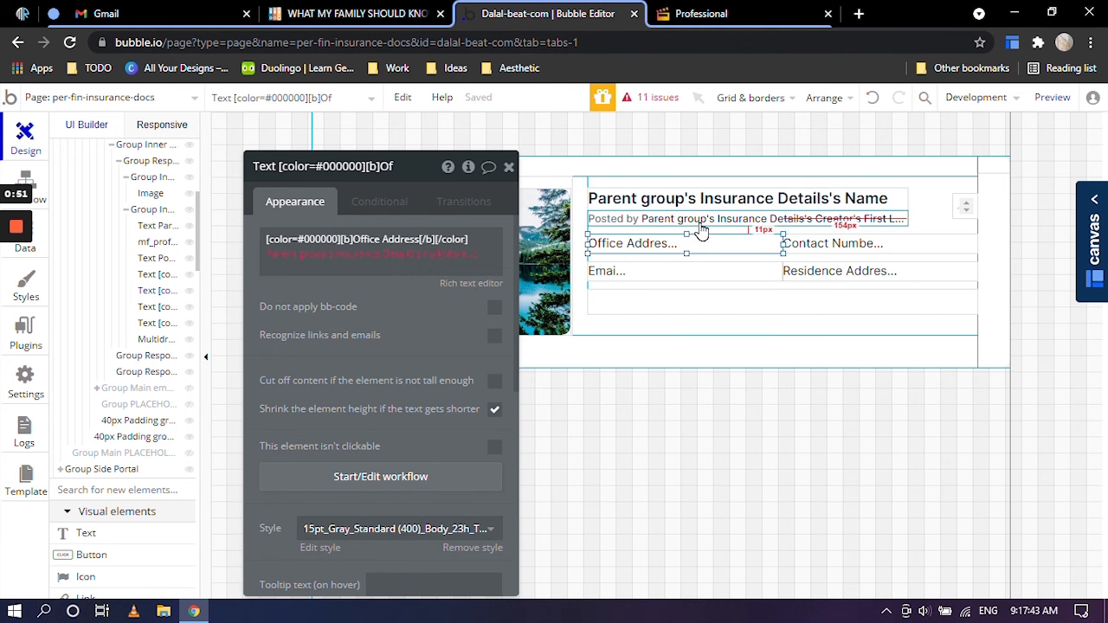
left_click(700, 222)
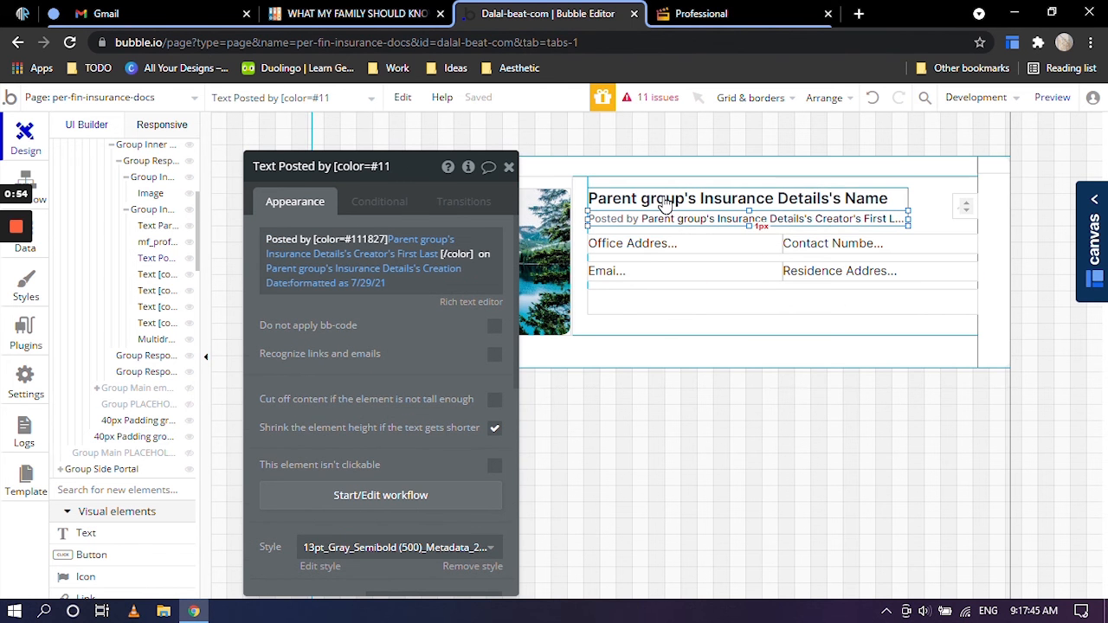
left_click(627, 183)
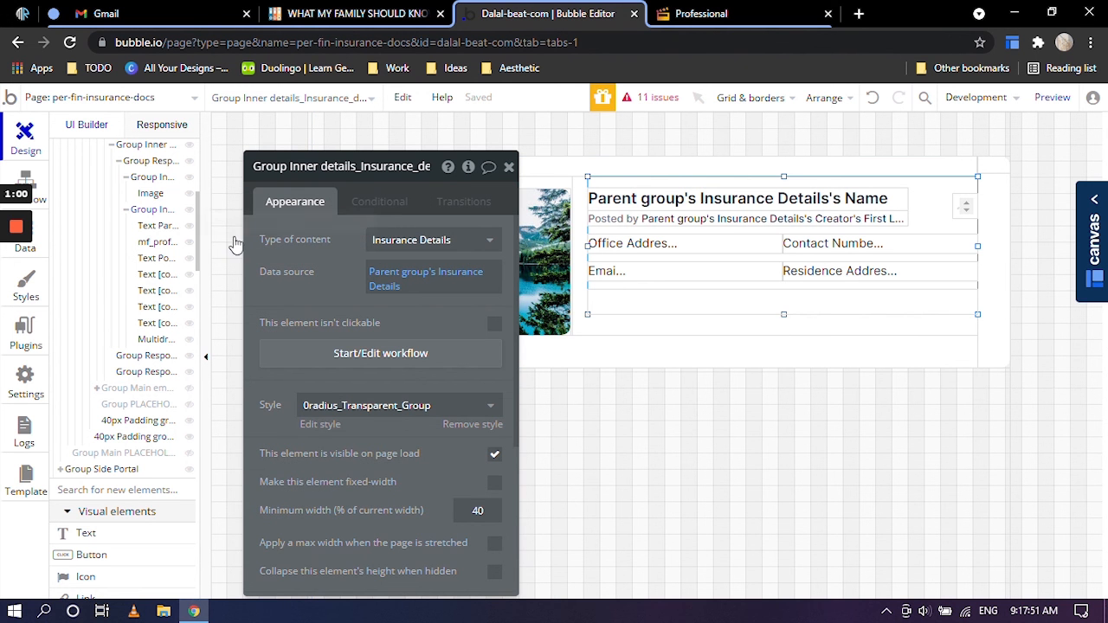
left_click(155, 227)
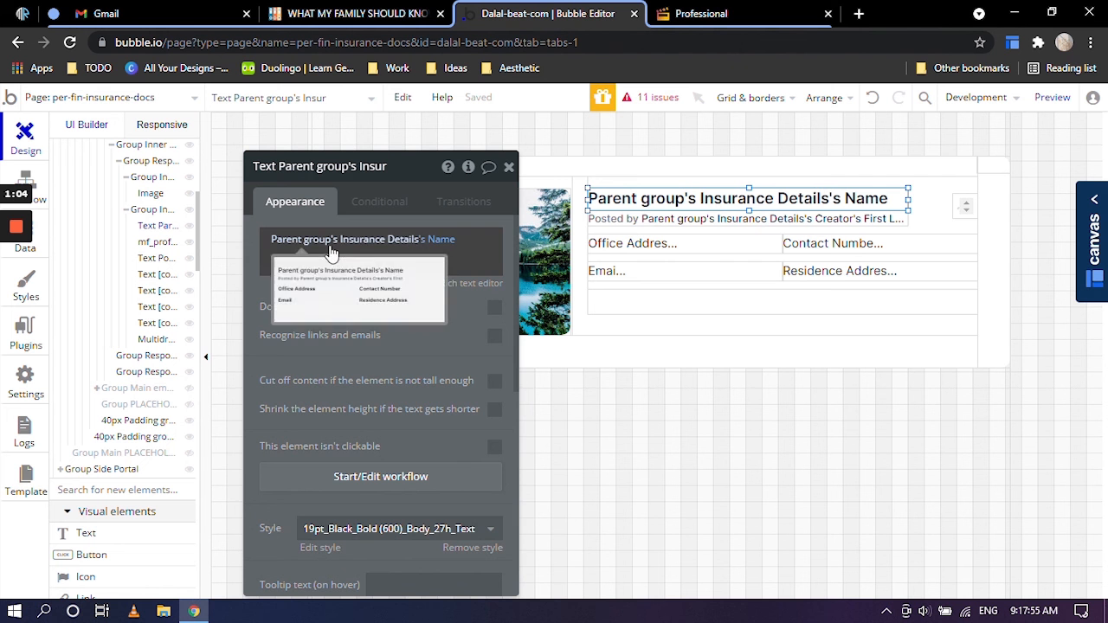
Examine the mf_professional element against the Professionals preview, then check the Posted by, Contact Number and Office Address text expressions.
left_click(154, 242)
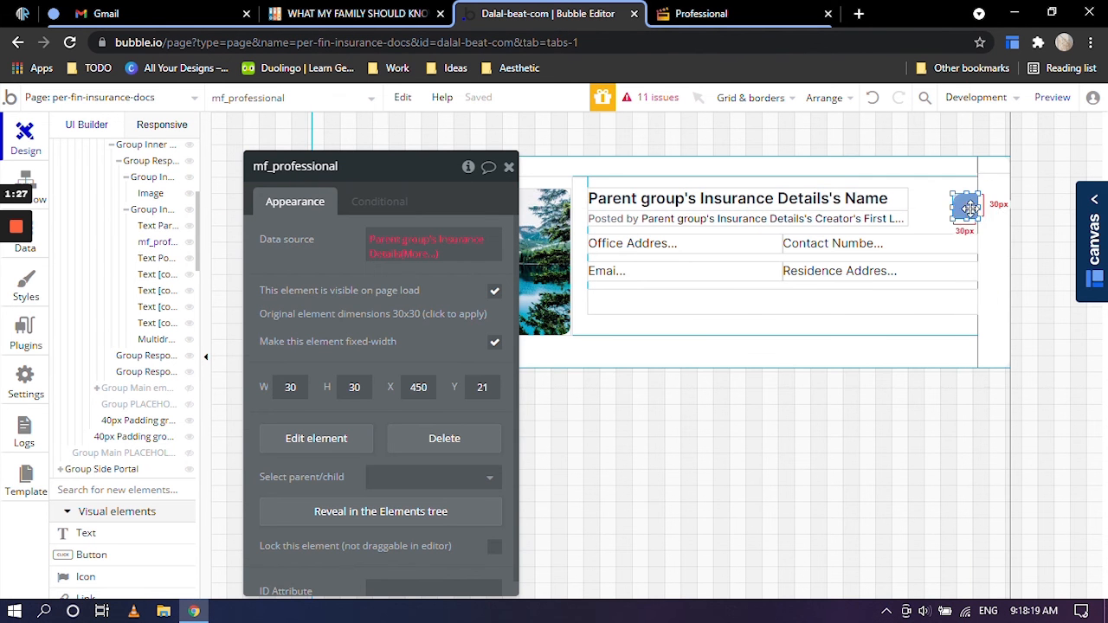
left_click(723, 14)
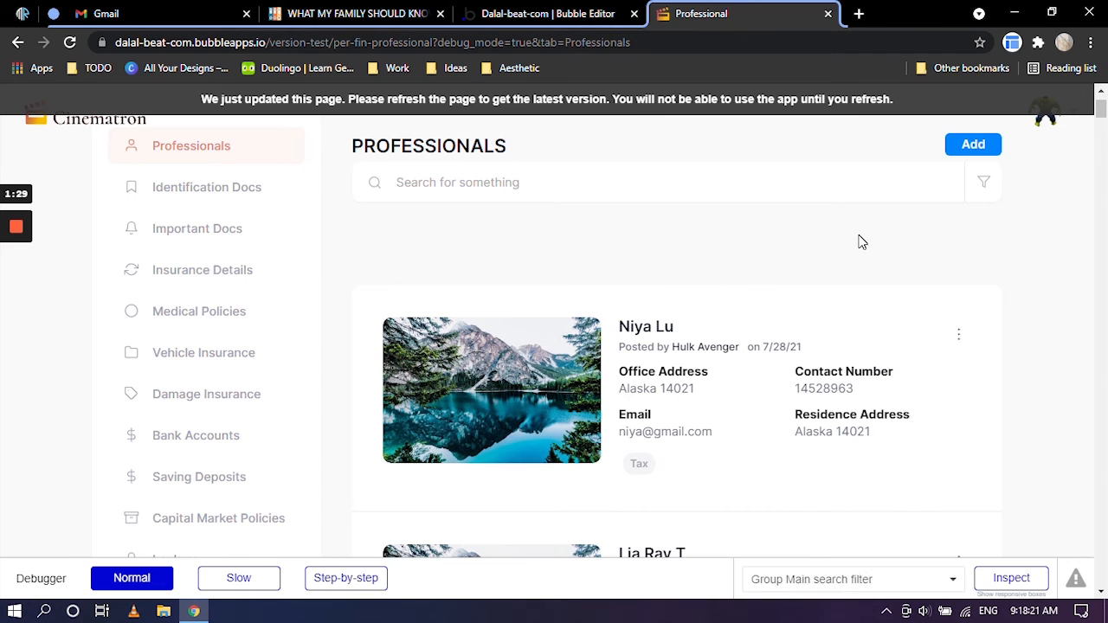
left_click(597, 11)
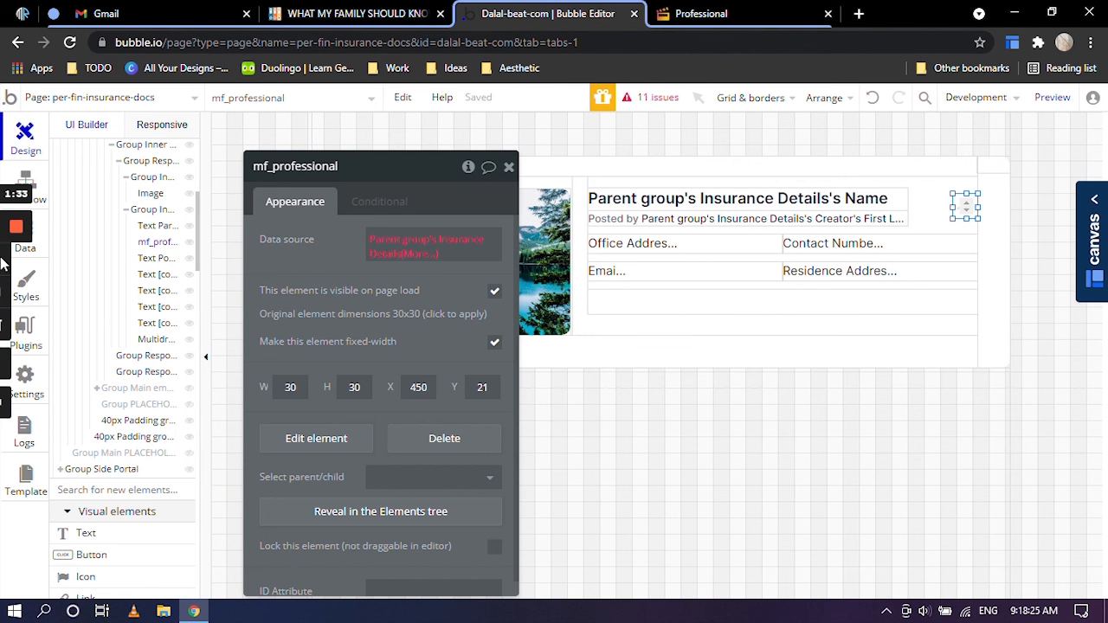
left_click(156, 260)
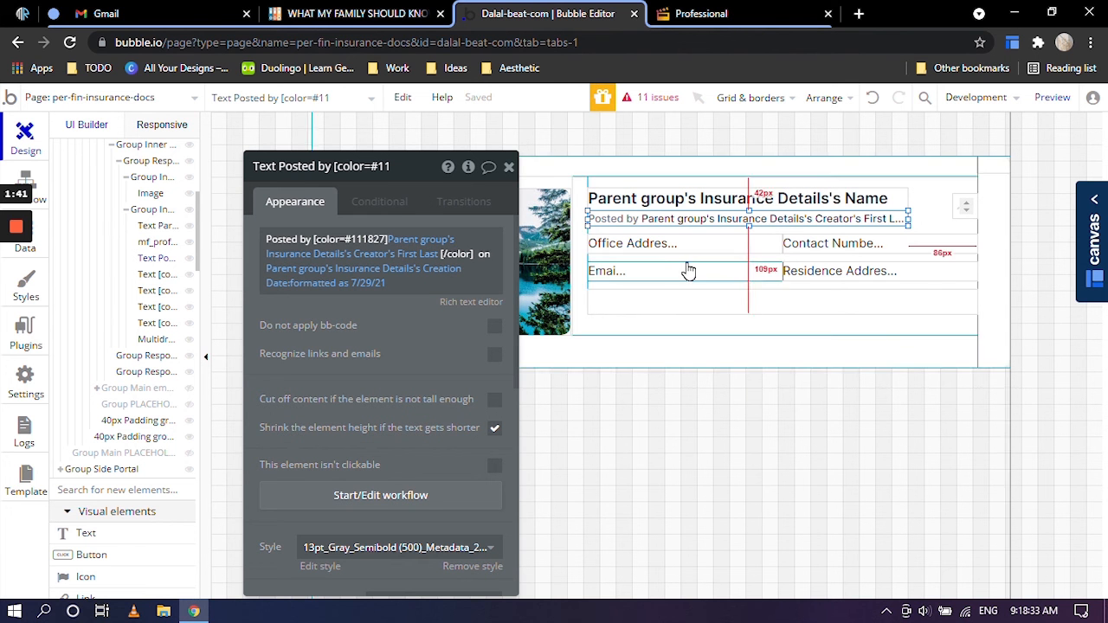
left_click(154, 279)
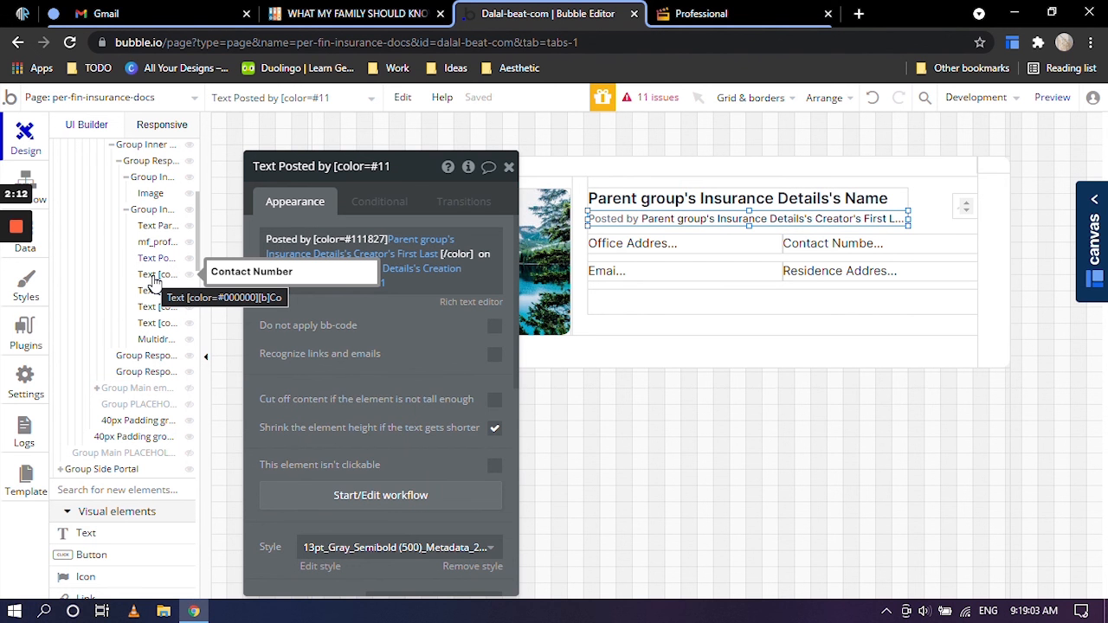
left_click(152, 276)
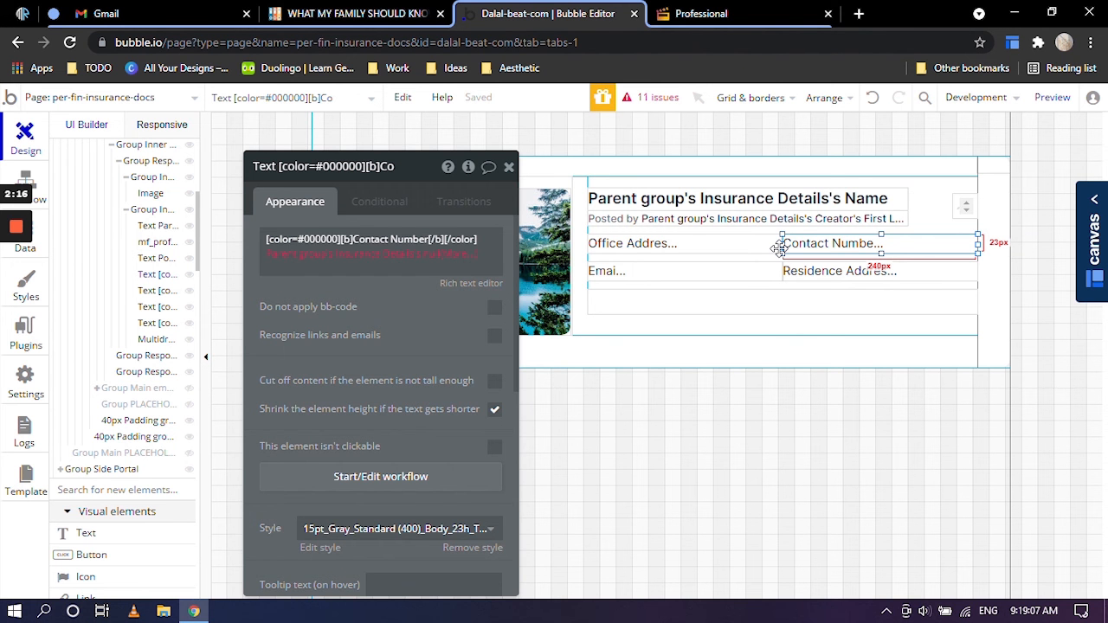
left_click(619, 247)
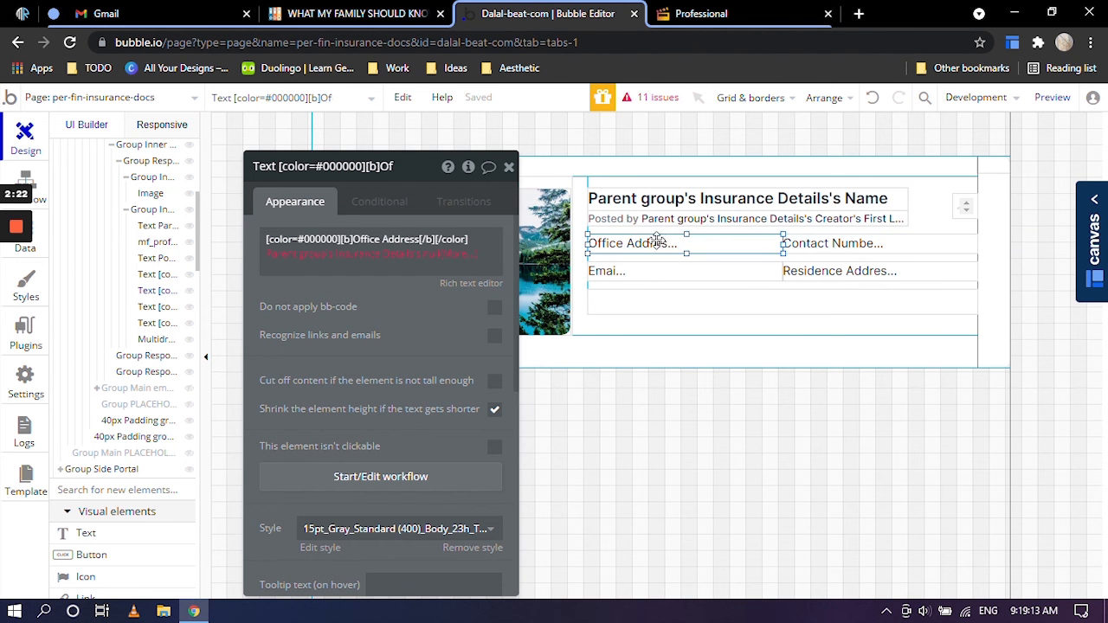
Set the Office Address text's dynamic expression to Parent group's Insurance Details's Policy no.
key("alt")
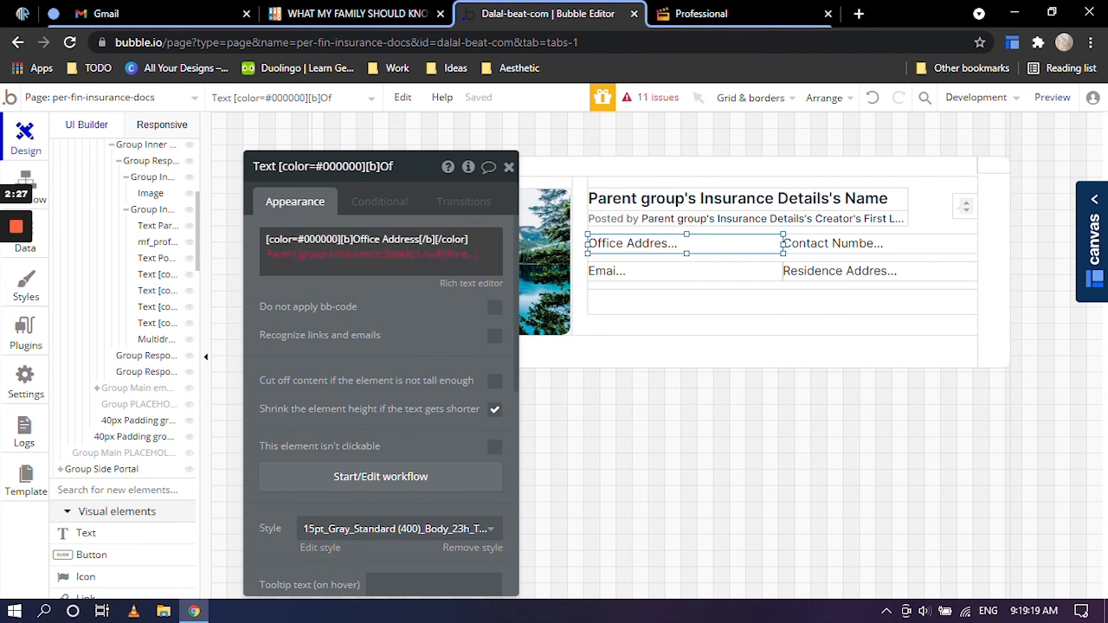
left_click(437, 260)
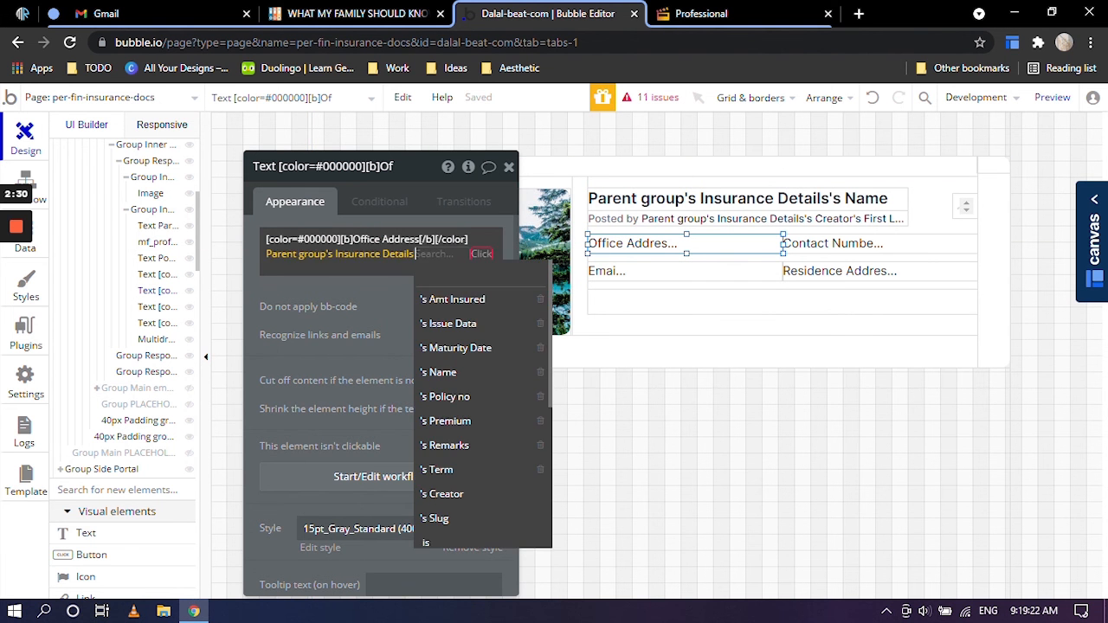
left_click(459, 399)
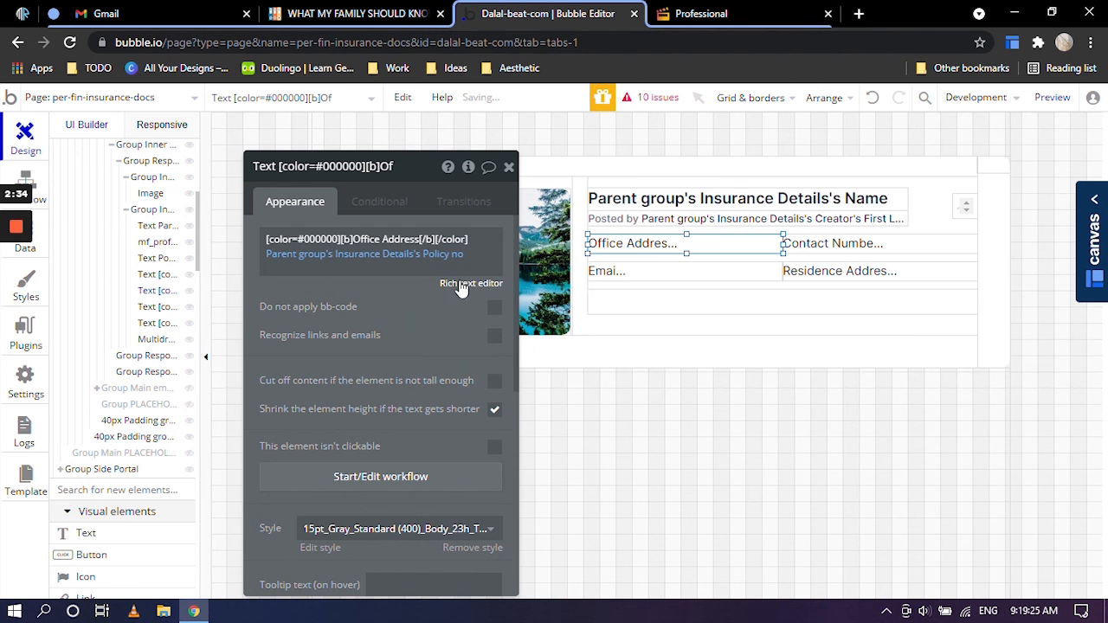
Replace the bold Office Address heading with Policy No in the rich text editor, keeping the expression on its own line, and save.
left_click(471, 286)
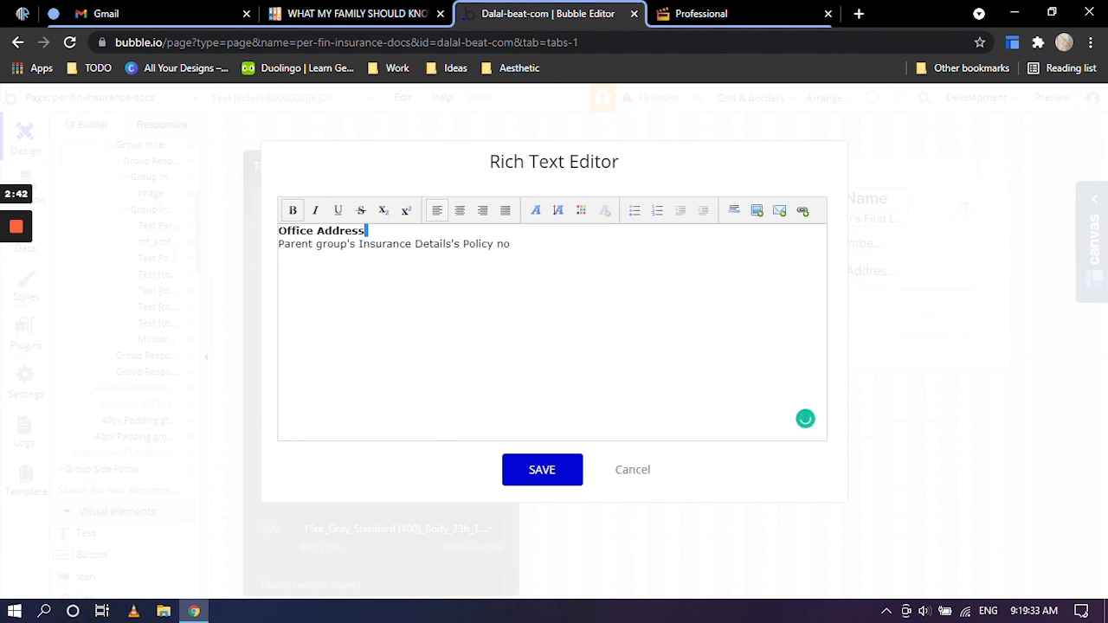
key("shift+Home")
type("Ploicy")
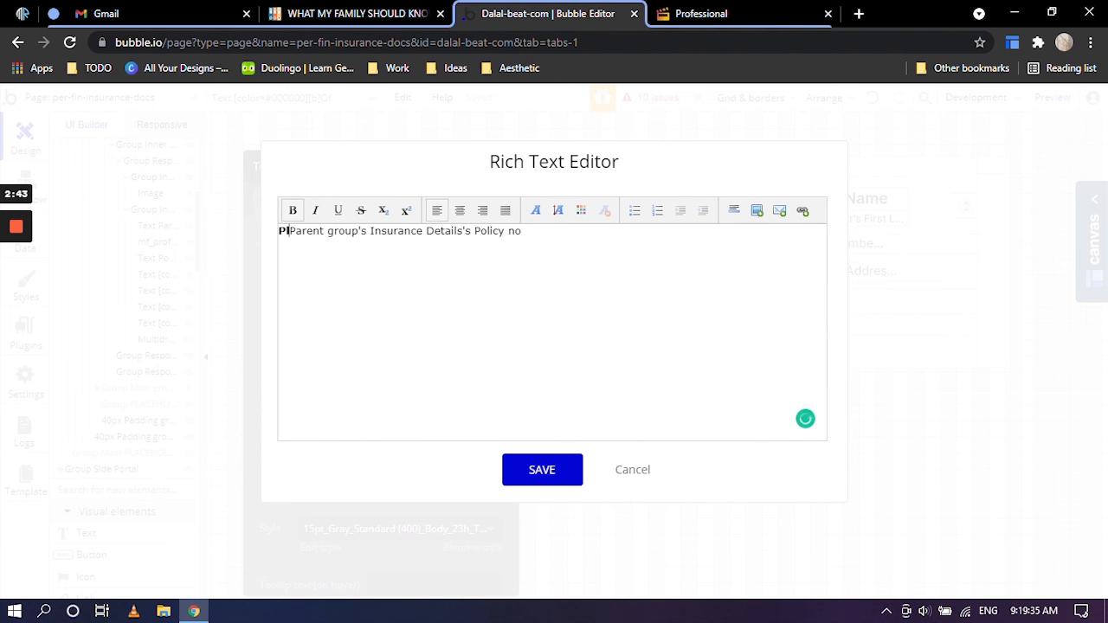
key("BackSpace")
key("BackSpace")
key("BackSpace")
key("BackSpace")
key("BackSpace")
type("olicy N")
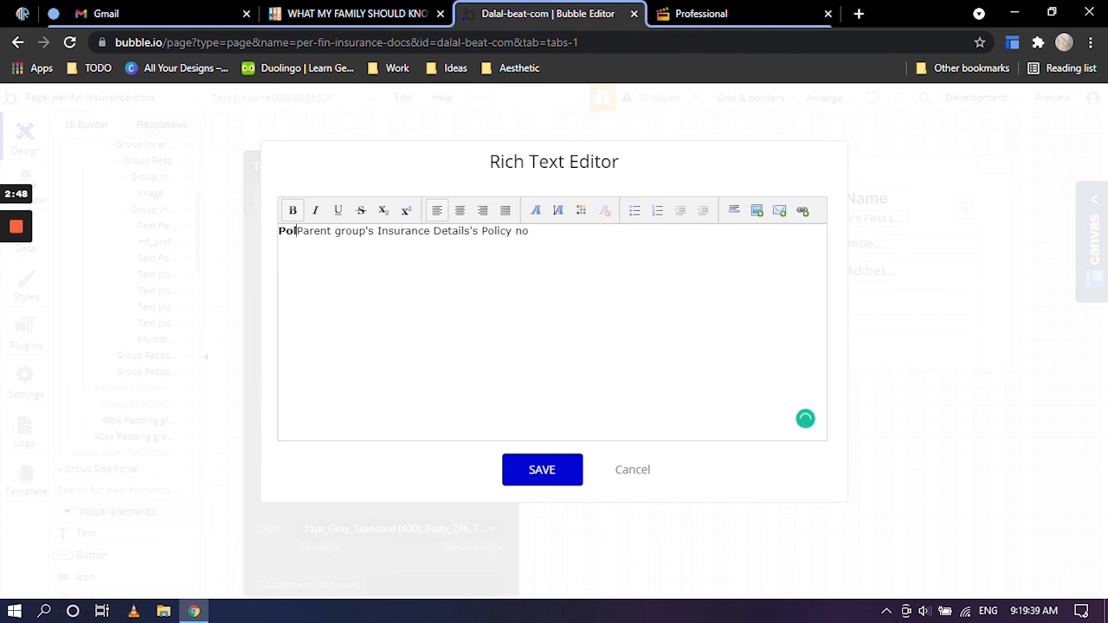
type("o")
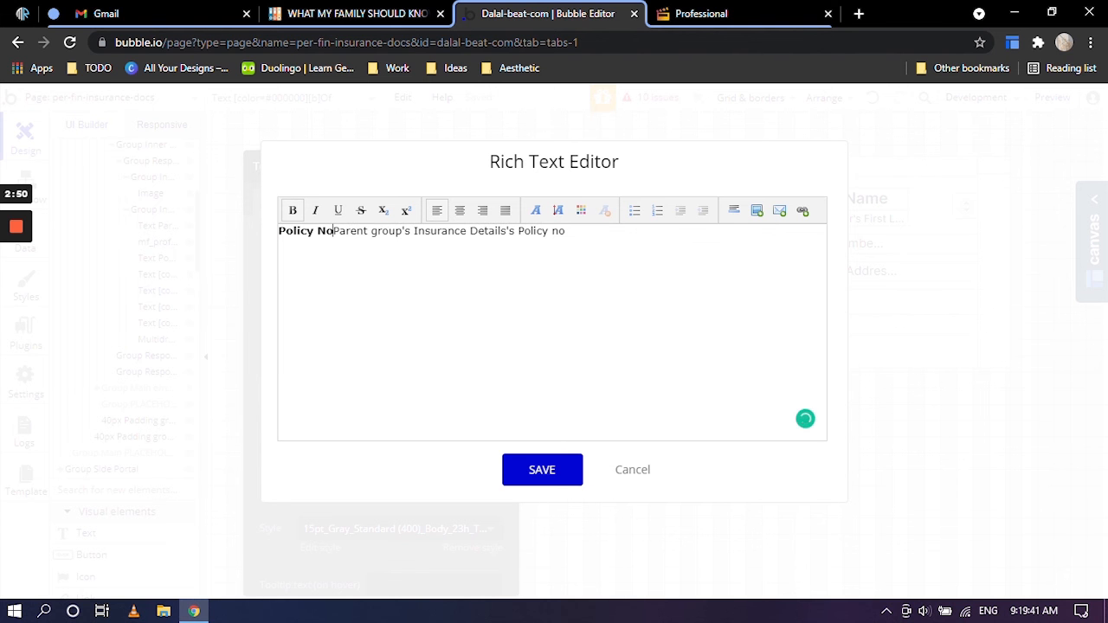
key("Return")
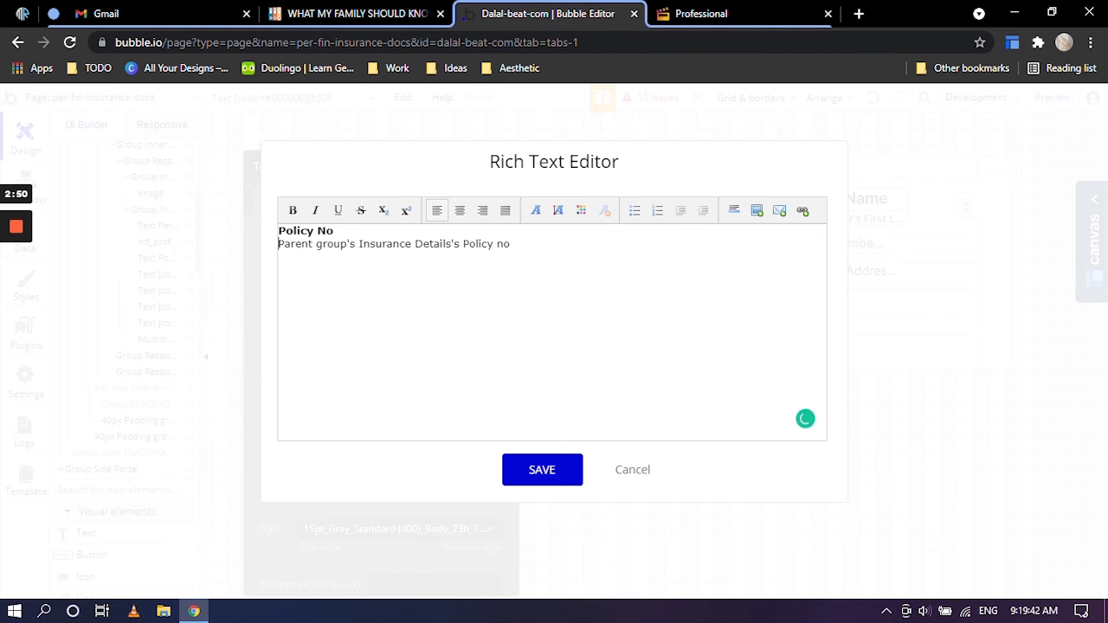
left_click(538, 476)
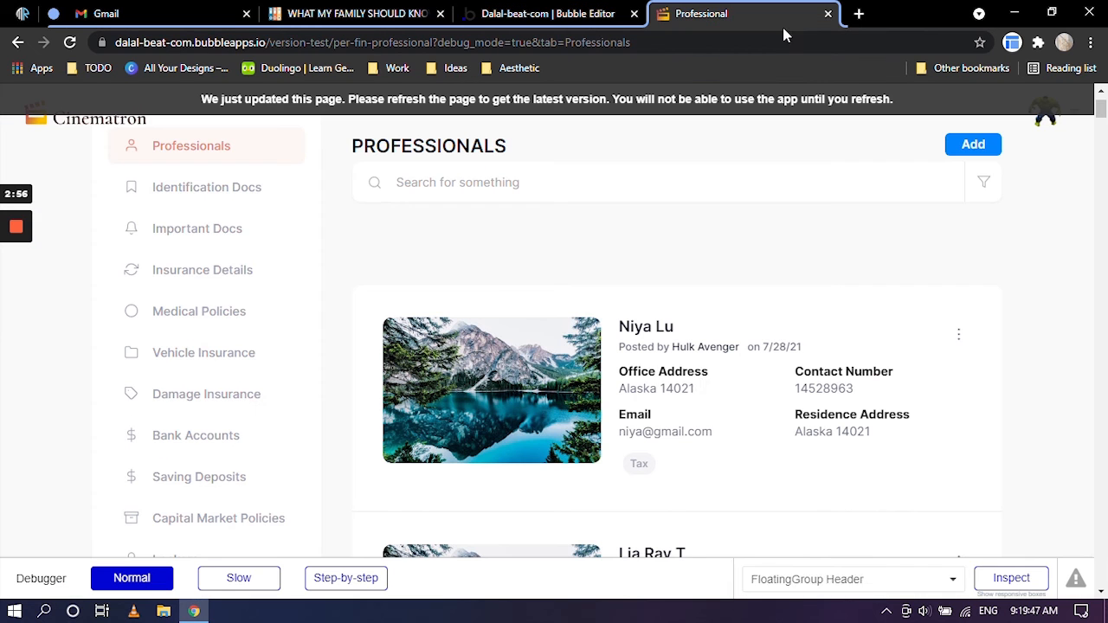
Examine the first record's Office Address heading and value on the Professionals preview page and return to the Bubble editor.
key("ctrl+Tab")
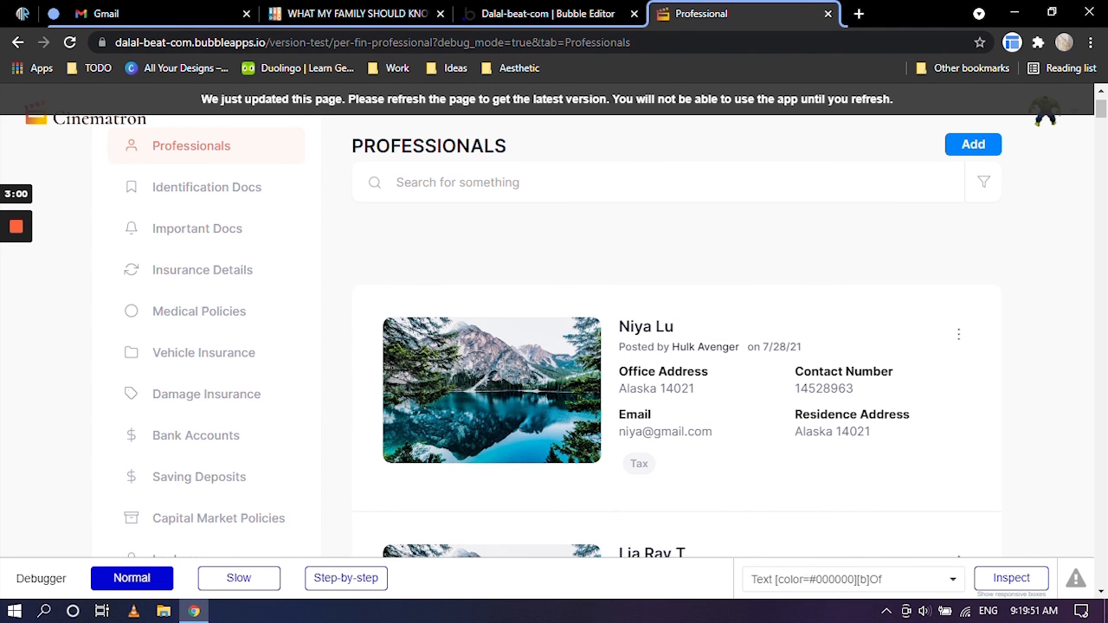
triple_click(708, 391)
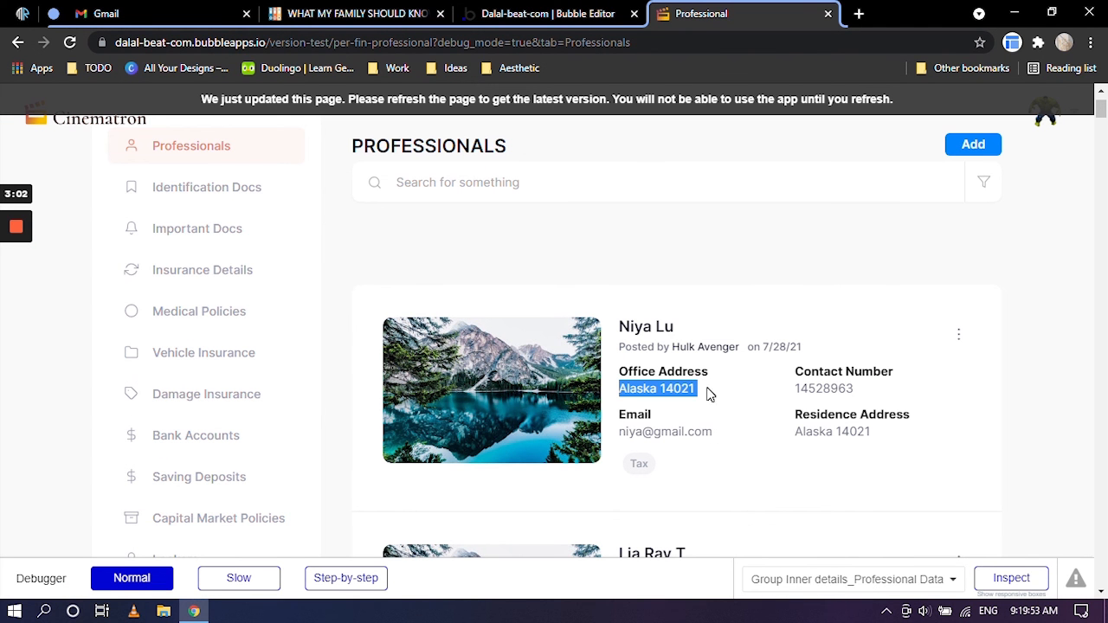
left_click(708, 391)
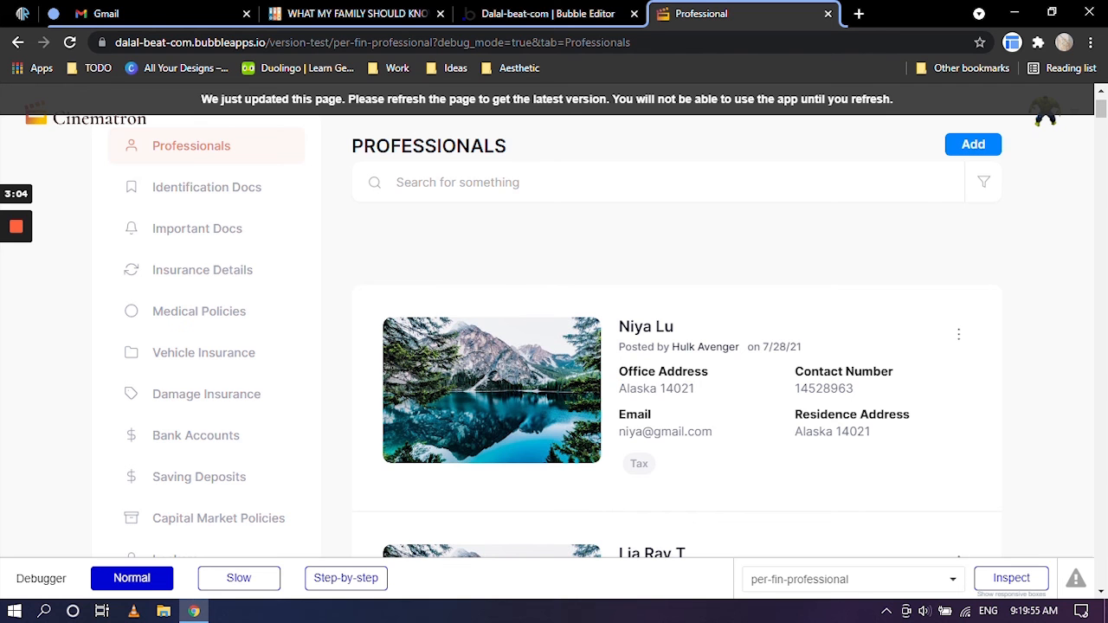
left_click(554, 13)
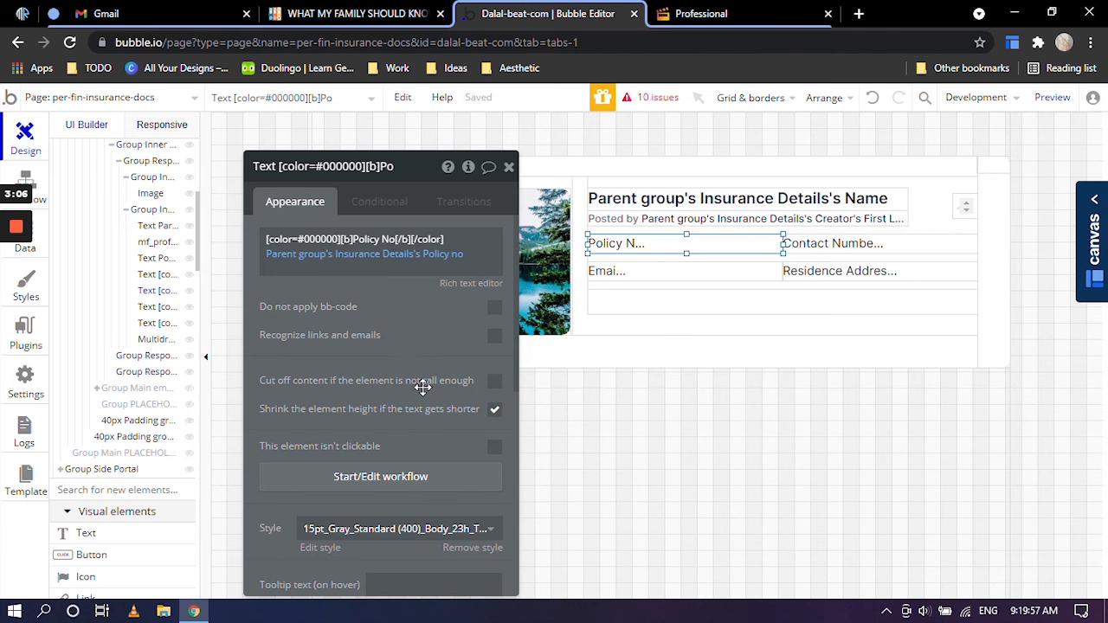
Set the Contact Number text's dynamic expression to Parent group's Insurance Details's Amt Insured.
left_click(834, 247)
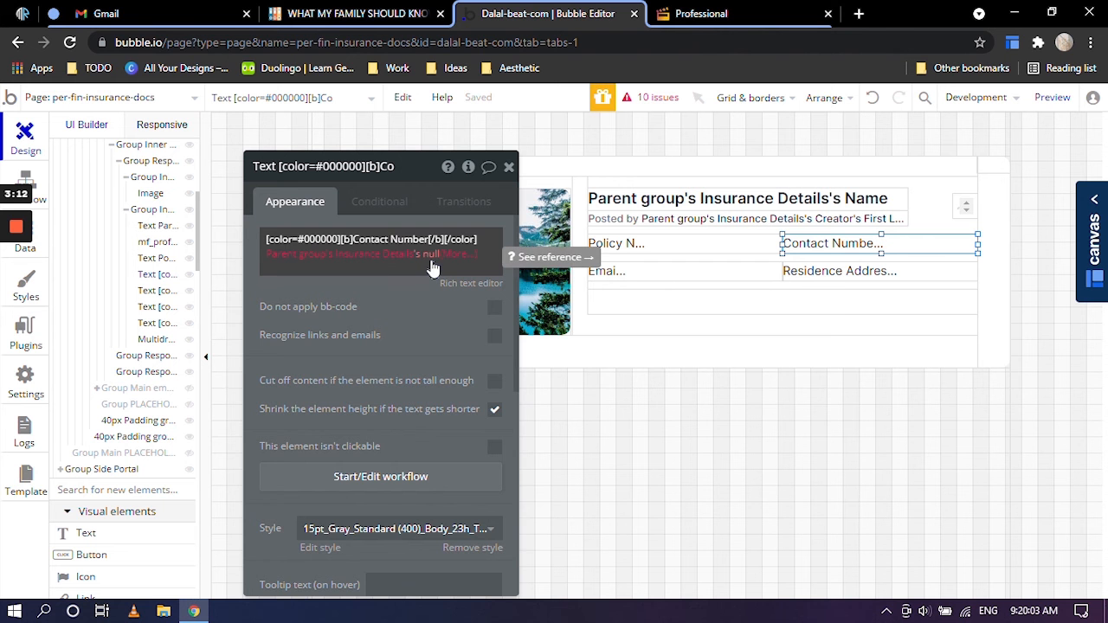
left_click(431, 256)
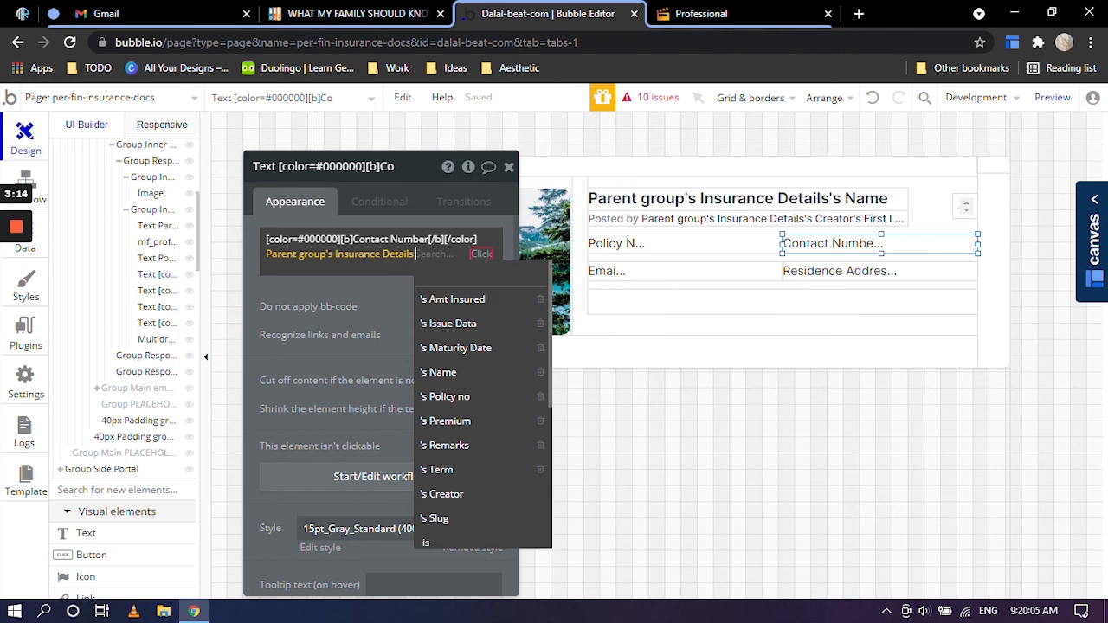
left_click(461, 303)
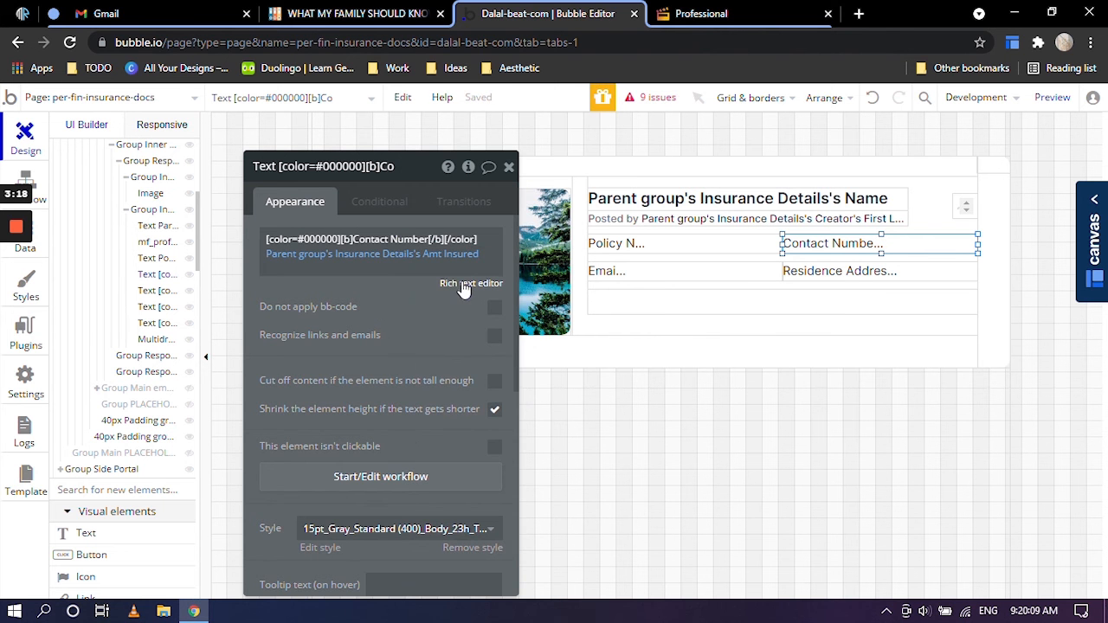
Replace the bold Contact Number heading with Amount Insured, keeping the expression on its own line, and save the rich text.
left_click(467, 286)
key("shift+End")
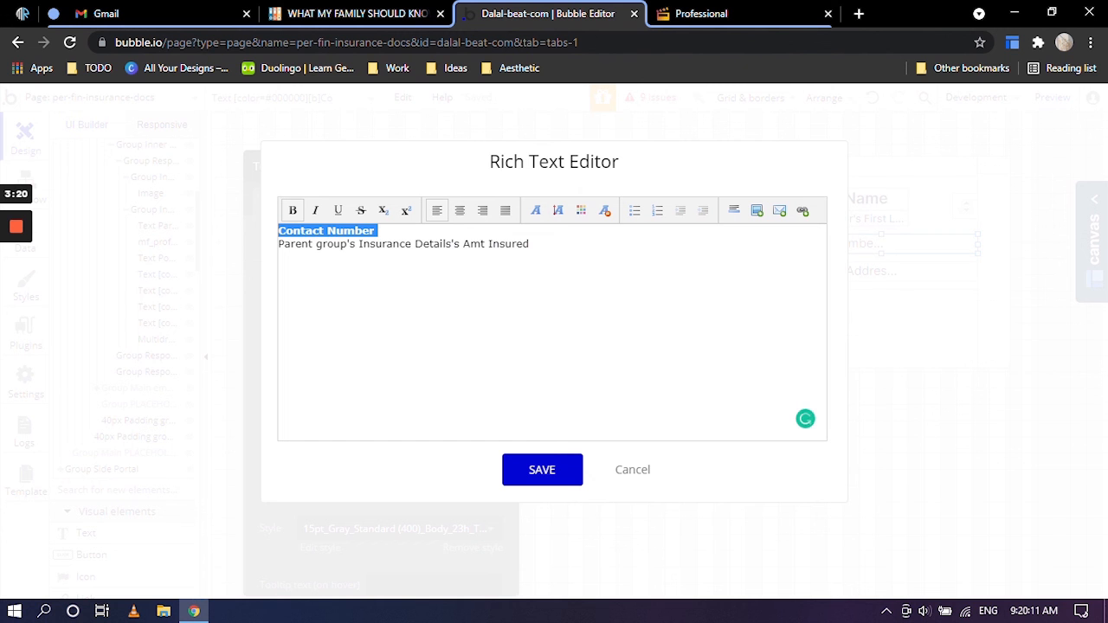
type("Amoun")
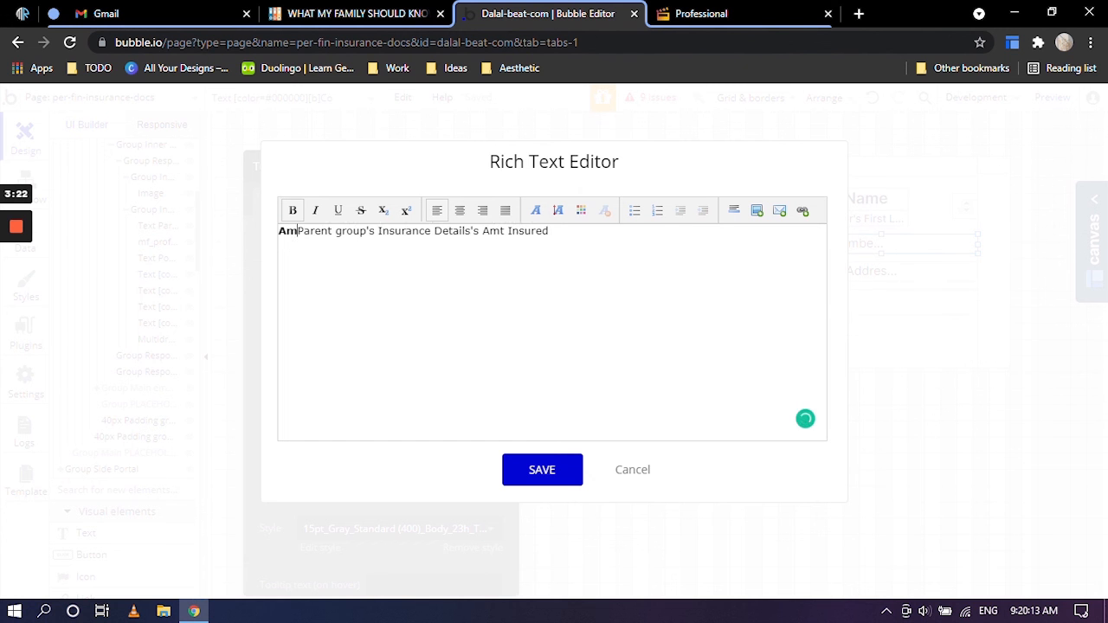
type("t Insured")
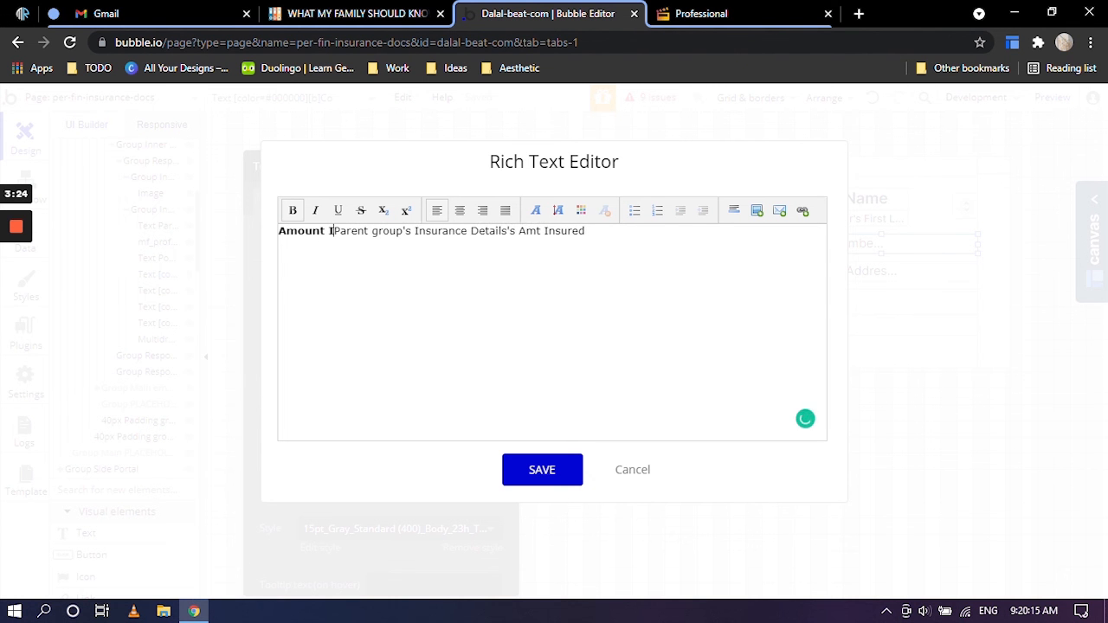
key("Return")
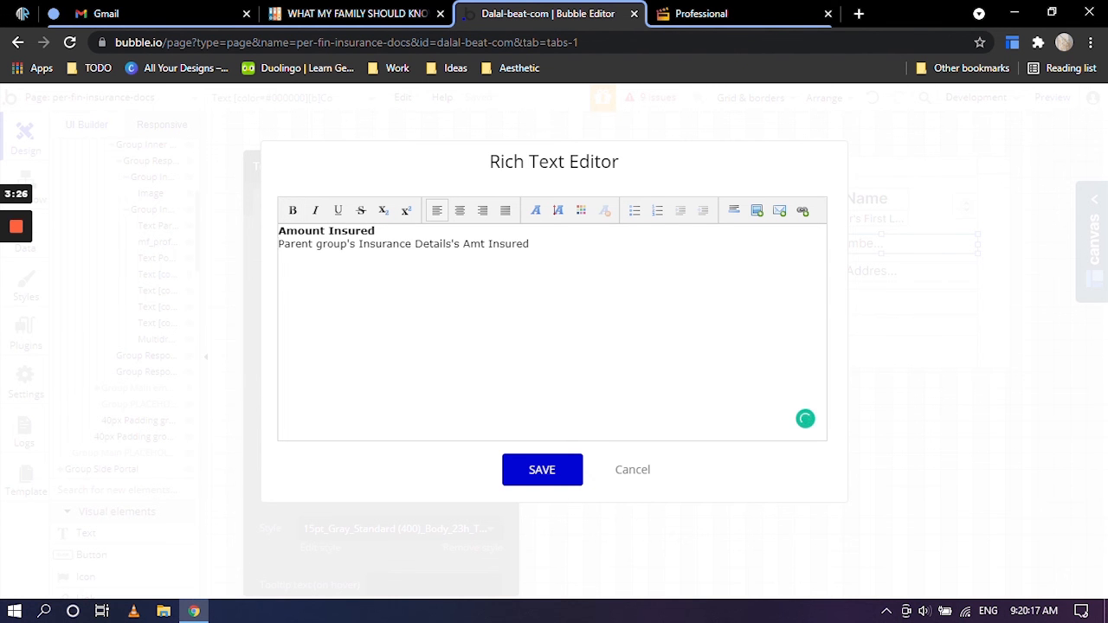
left_click(552, 469)
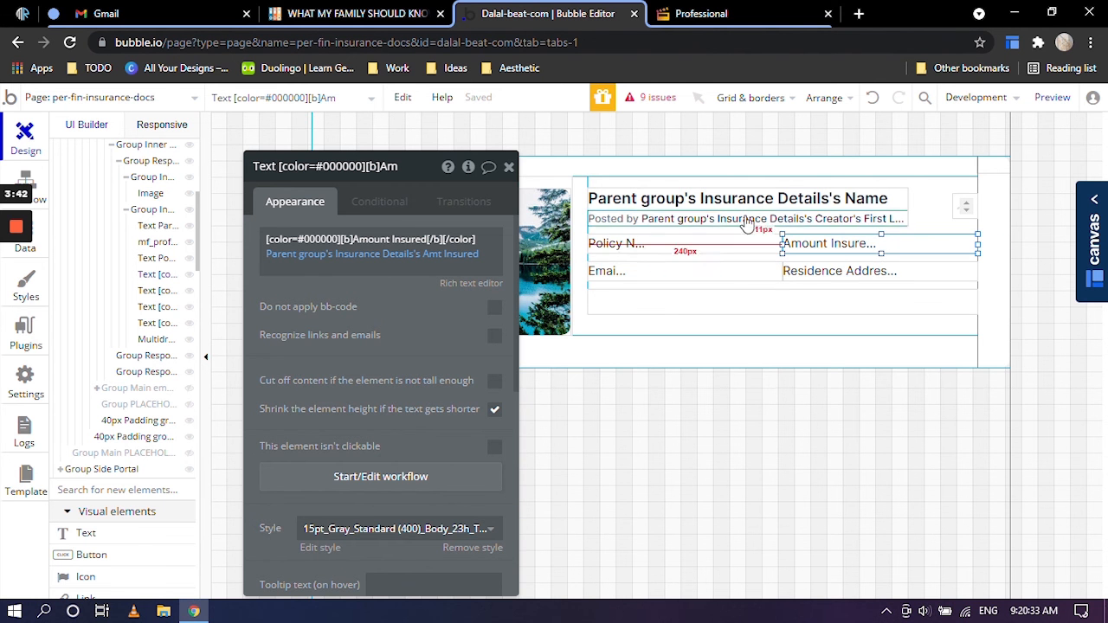
Check the Policy No and Amount Insured texts, and set the Email text's expression to Parent group's Insurance Details's Issue Data.
left_click(629, 245)
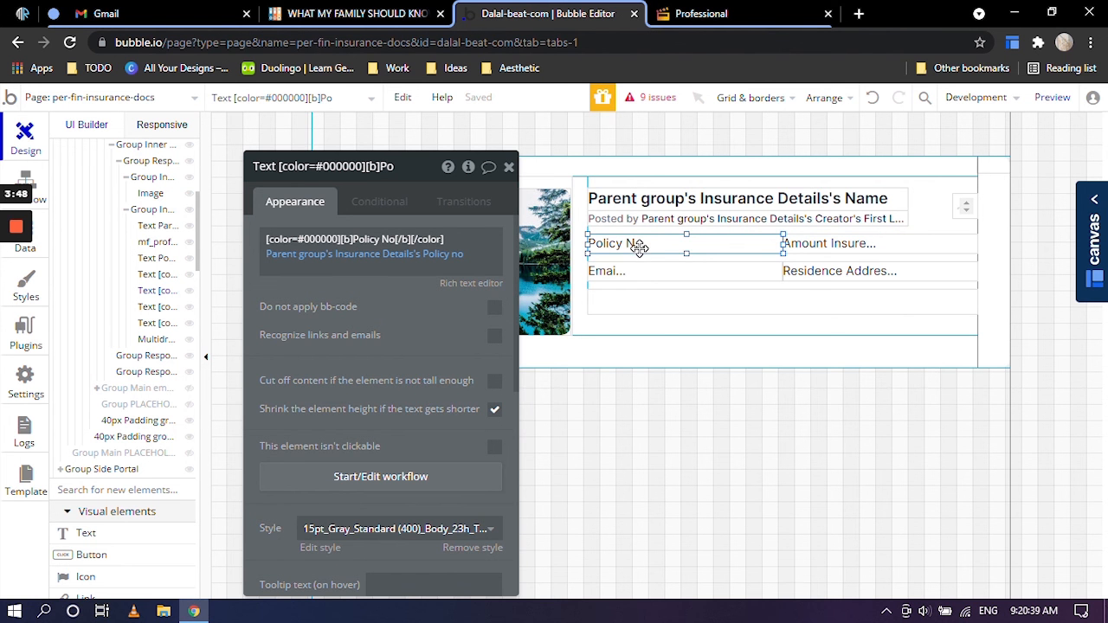
left_click_drag(639, 248, 857, 253)
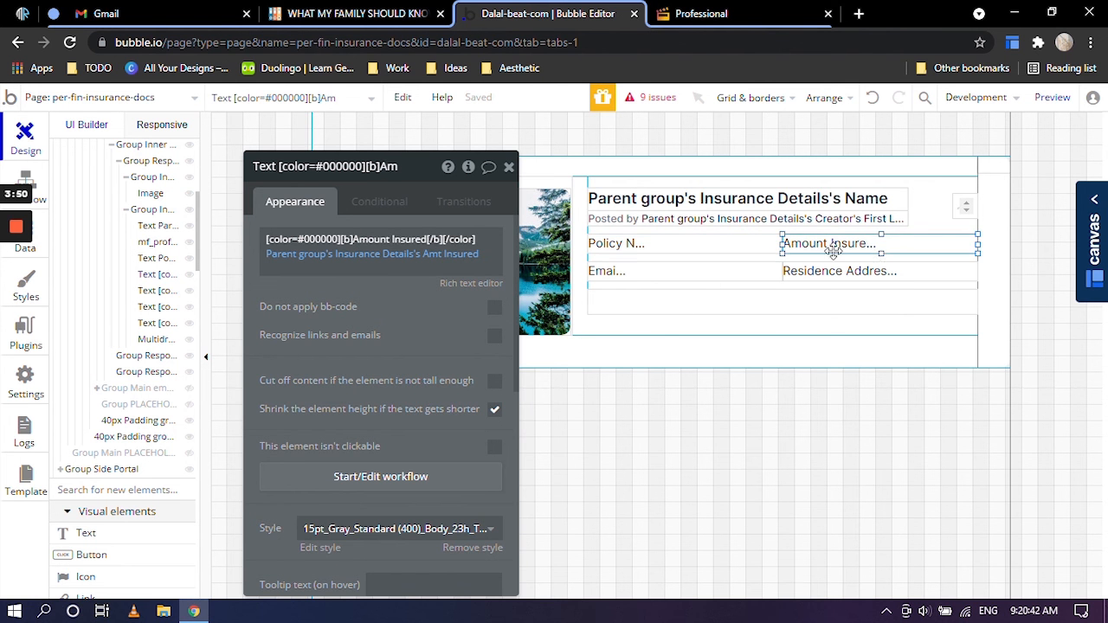
left_click(655, 273)
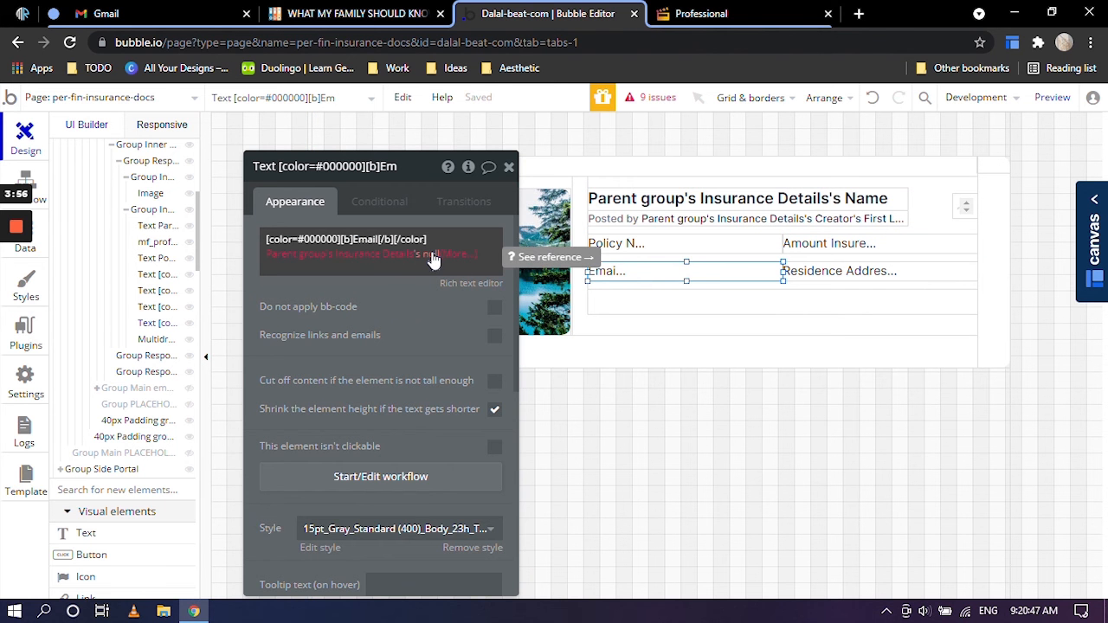
left_click(432, 259)
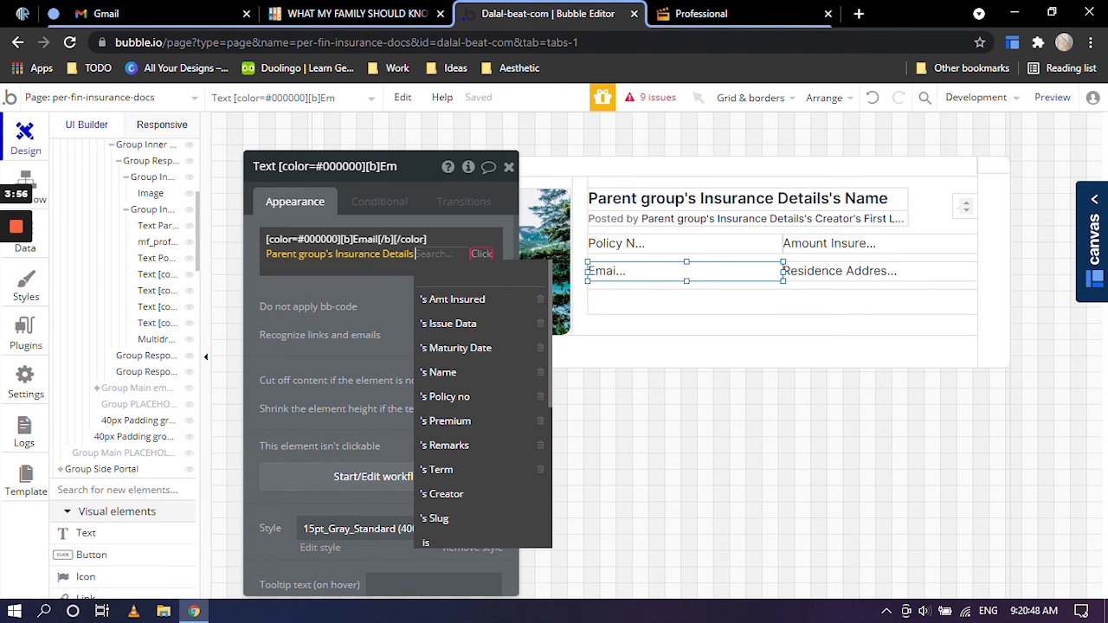
left_click(459, 324)
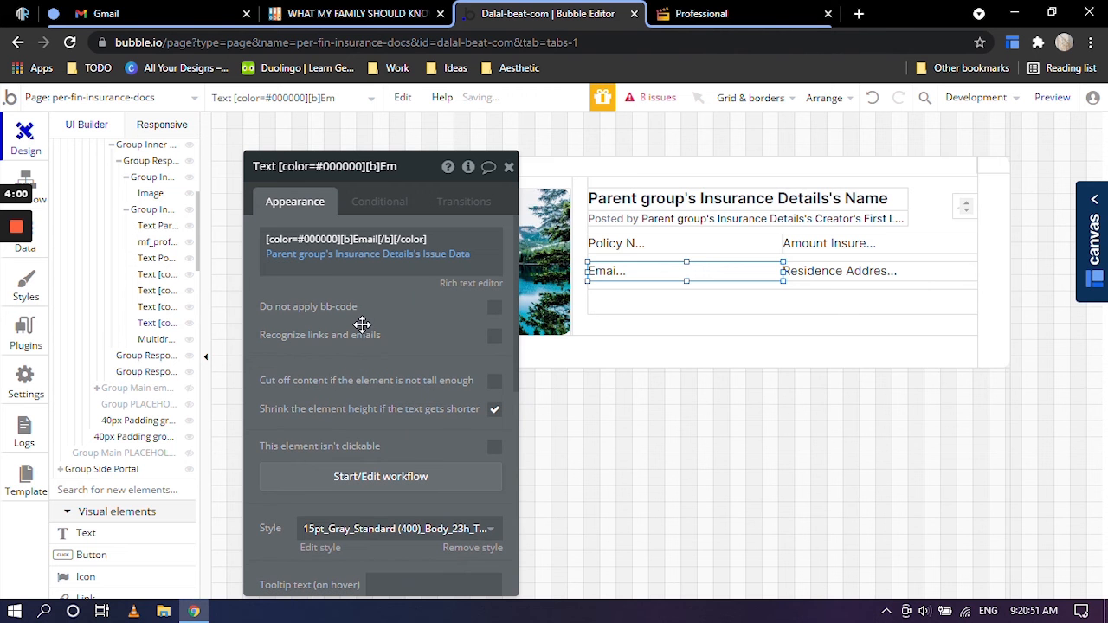
Rename the Policy No text element with the ending Policy and the Amount Insured text element with the ending Amt Insured.
left_click(724, 244)
left_click(388, 166)
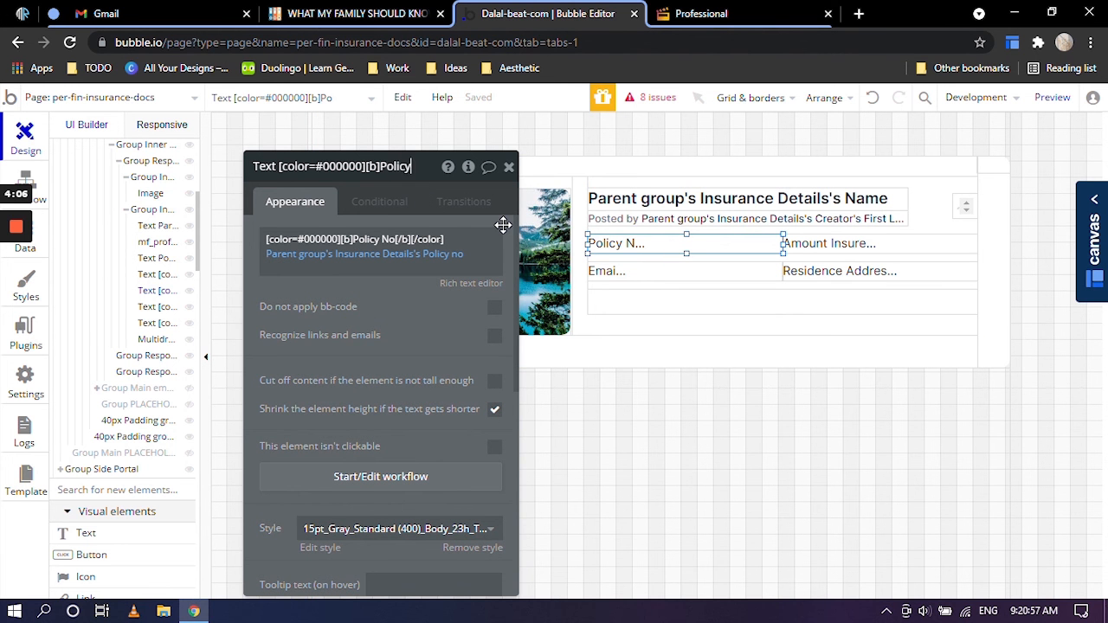
left_click(861, 244)
left_click(392, 168)
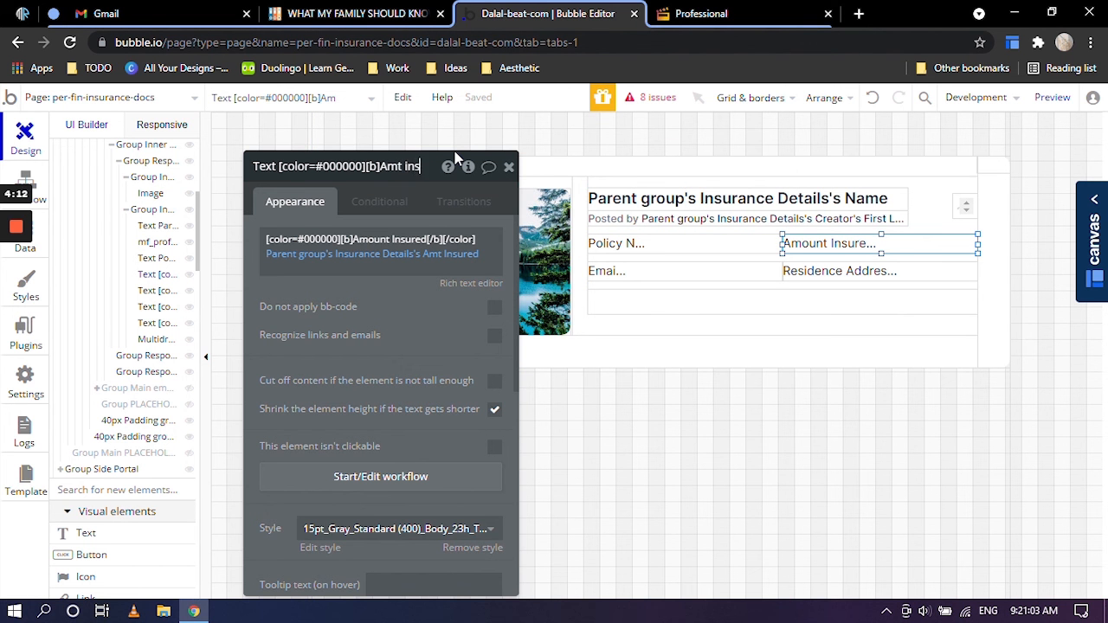
type("t insured")
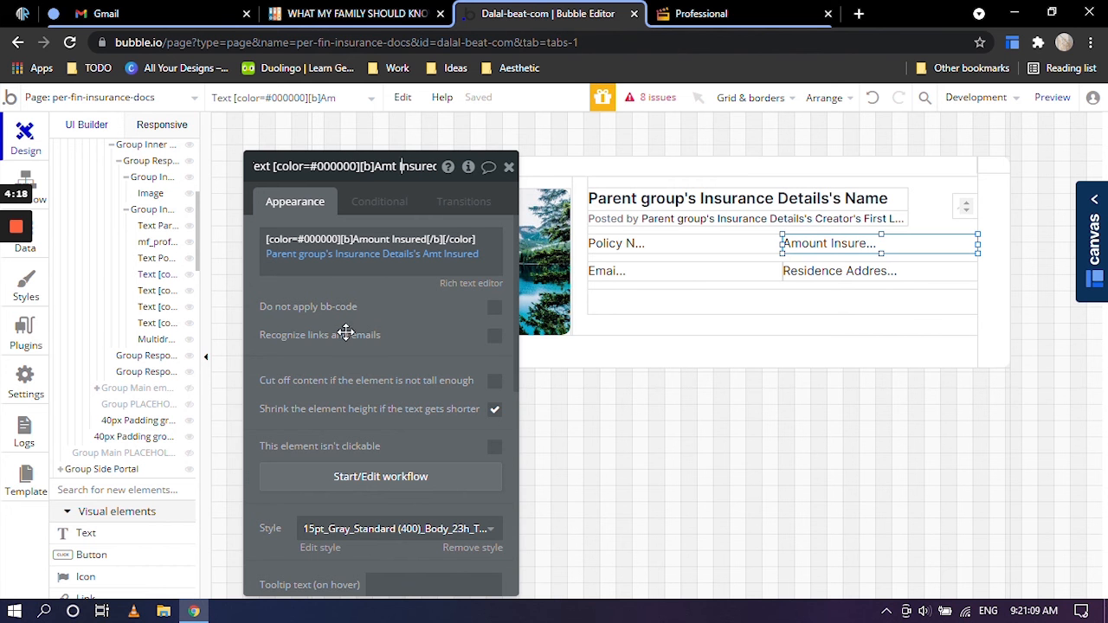
Rename the Email text element as Text [color=#000000][b]Issue Date.
left_click(636, 272)
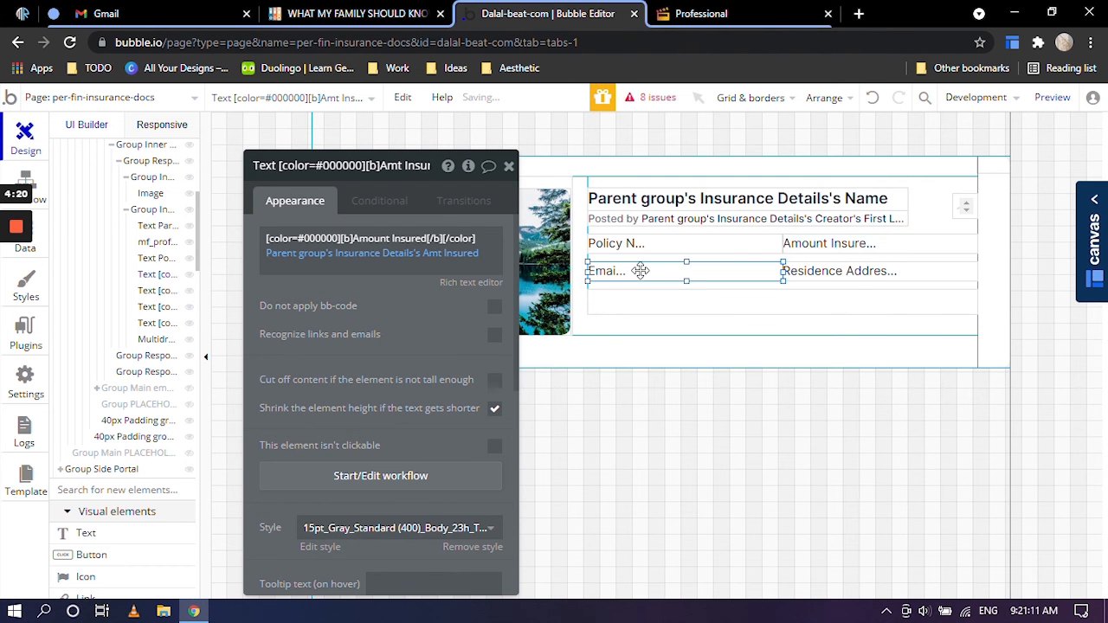
left_click(405, 167)
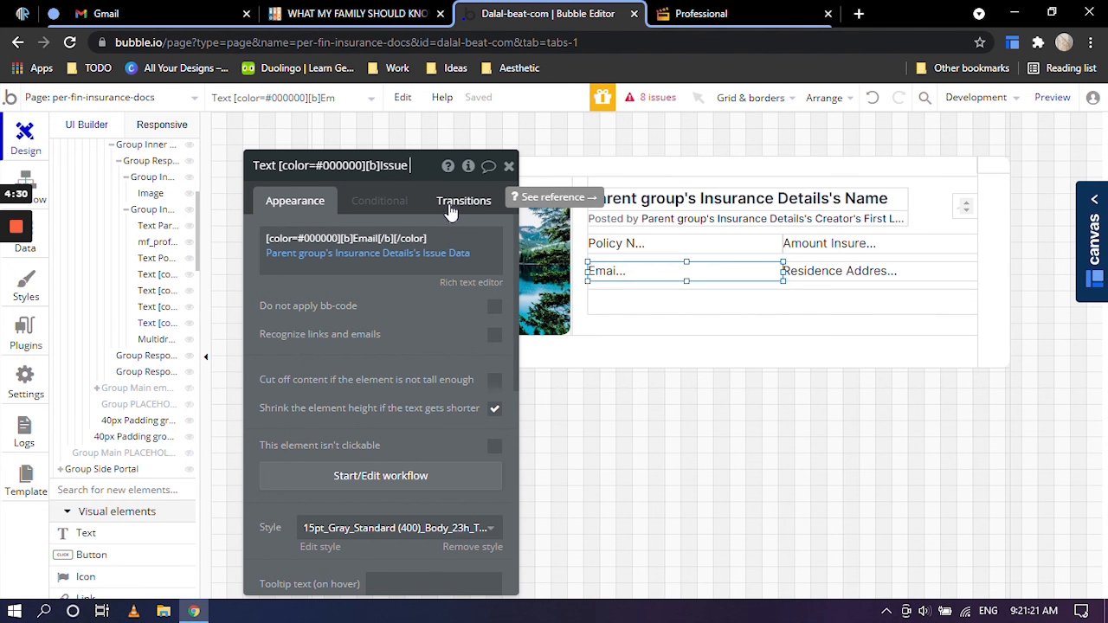
type("e")
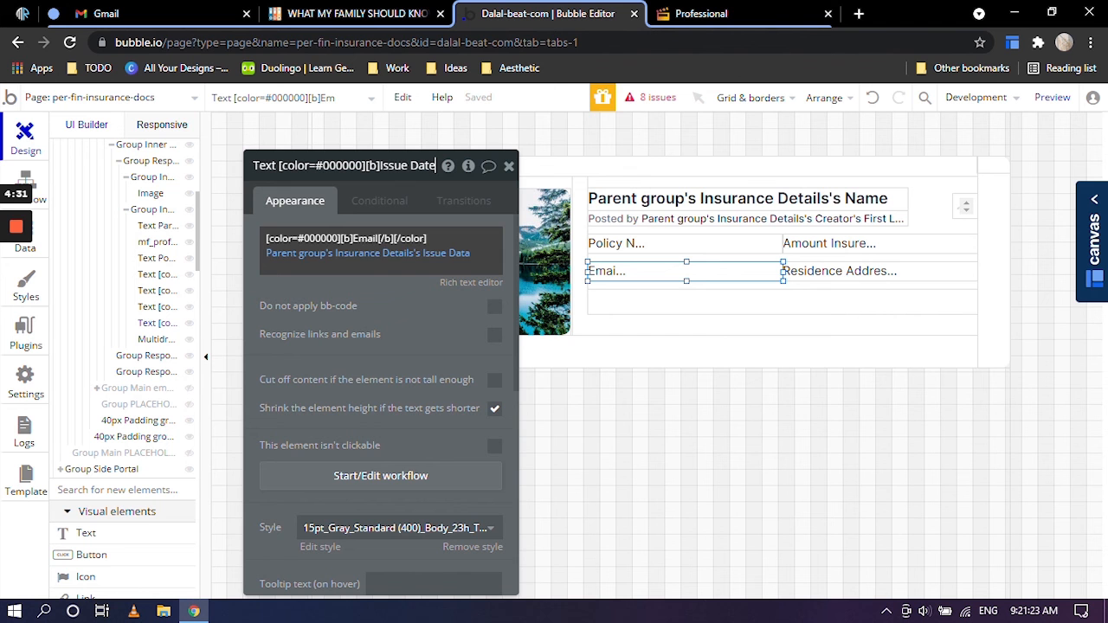
Replace the bold Email heading with Issue Date, keeping the expression on its own line, and save the rich text.
left_click(468, 283)
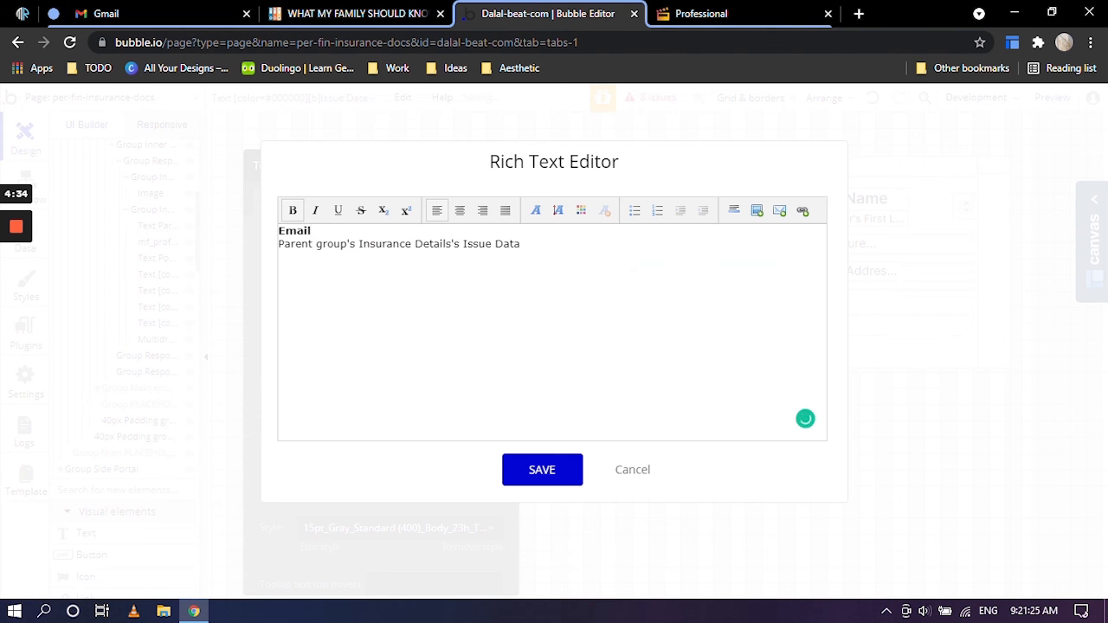
key("shift+Home")
type("Issue Da")
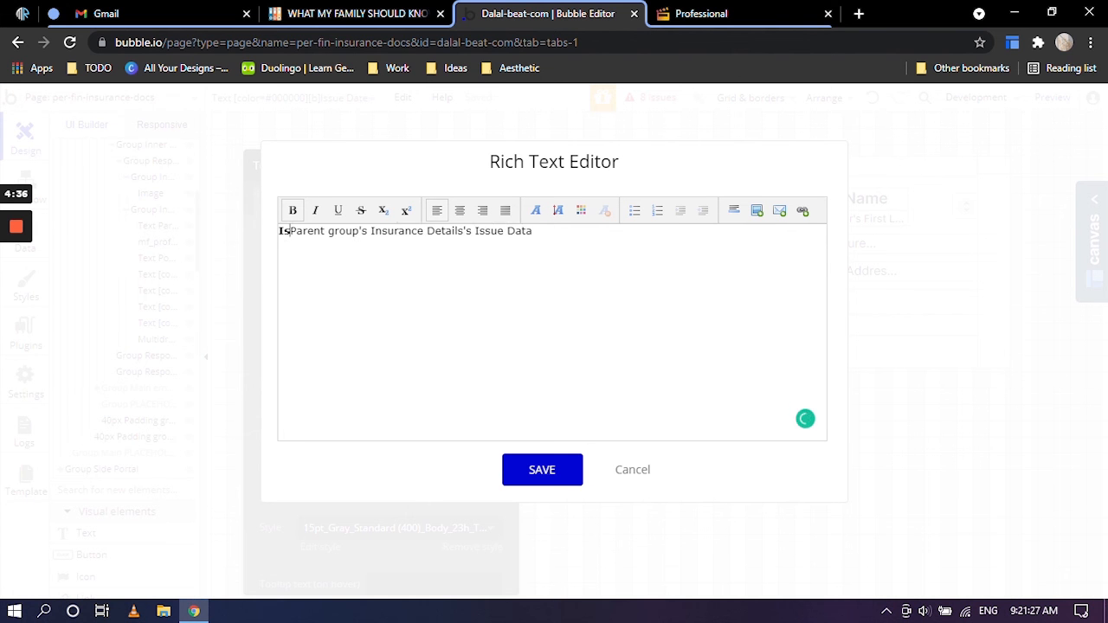
type("te")
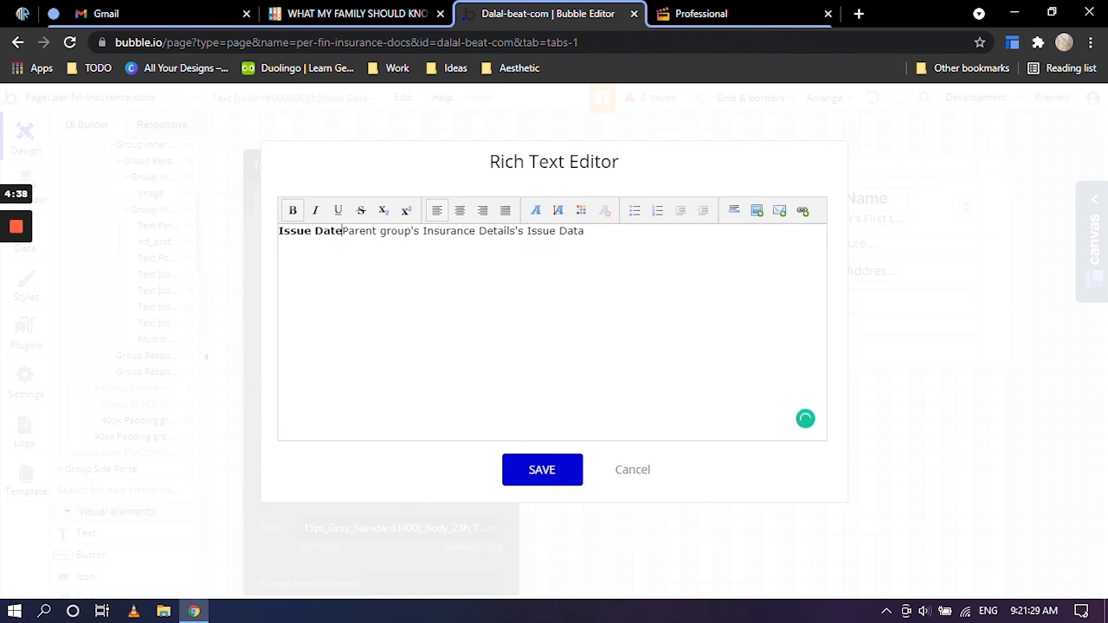
key("Return")
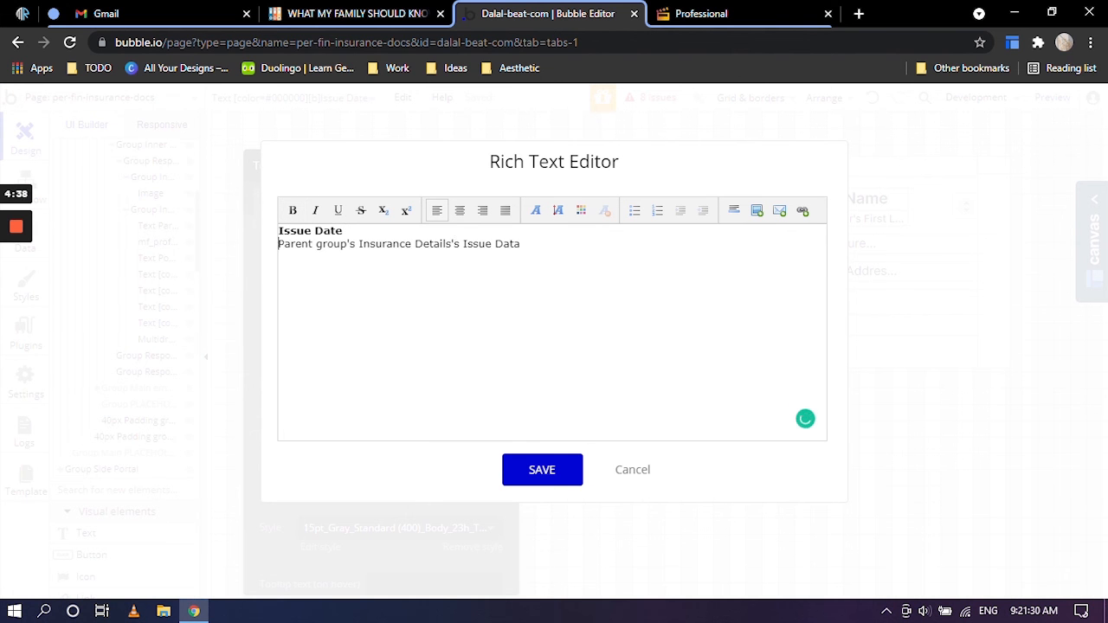
left_click(544, 470)
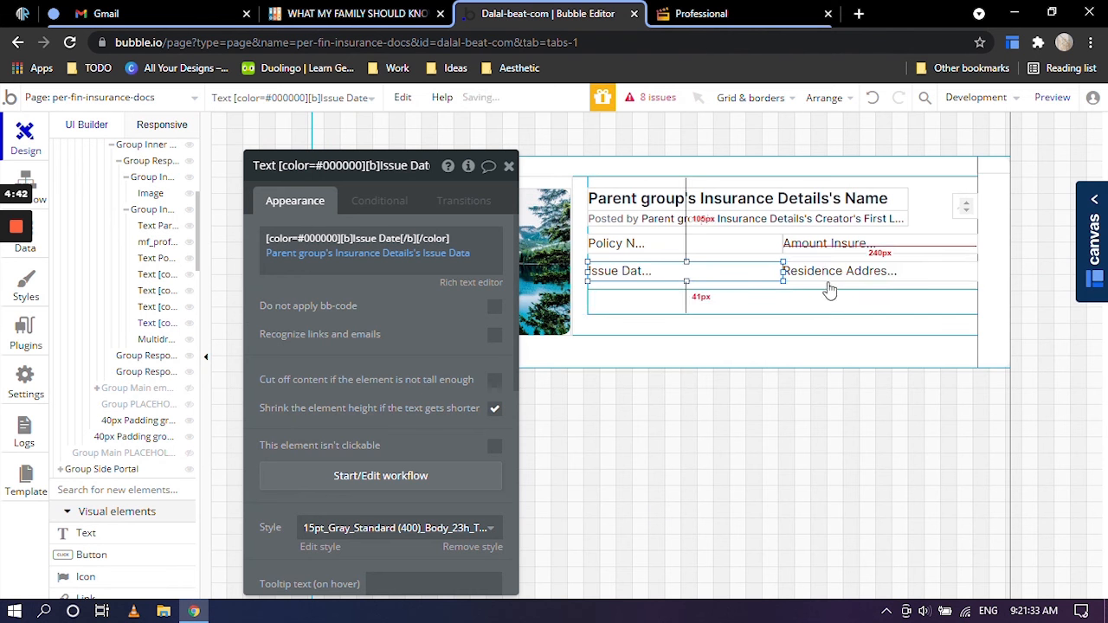
Set the Residence Address text's expression to Parent group's Insurance Details's Maturity Date and rename the element as Text [color=#000000][b]Maturity Date.
left_click(827, 275)
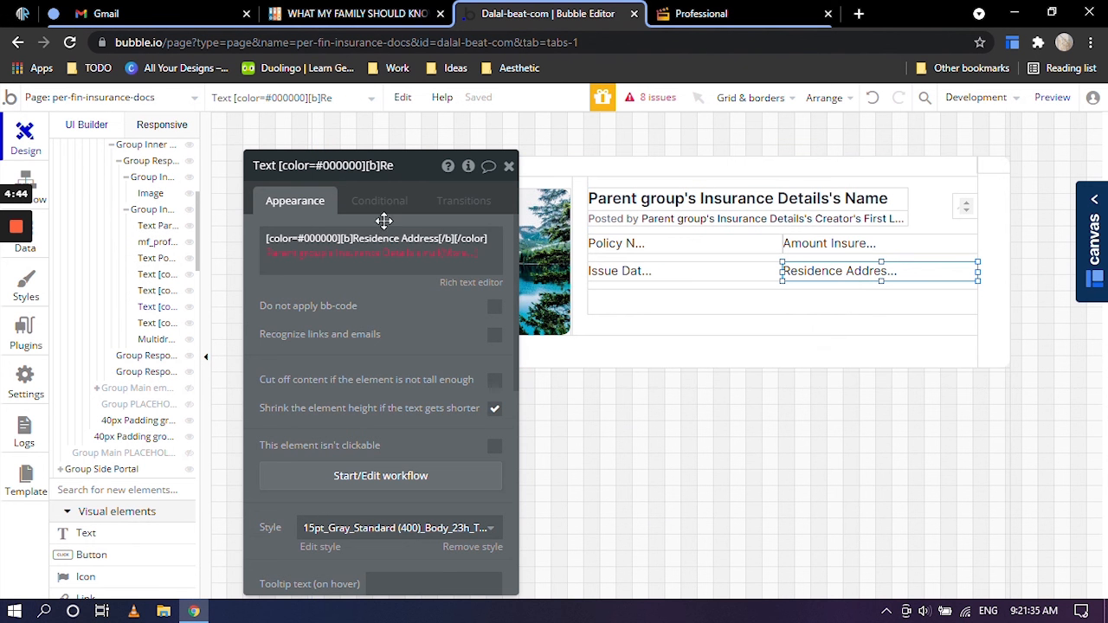
left_click(427, 256)
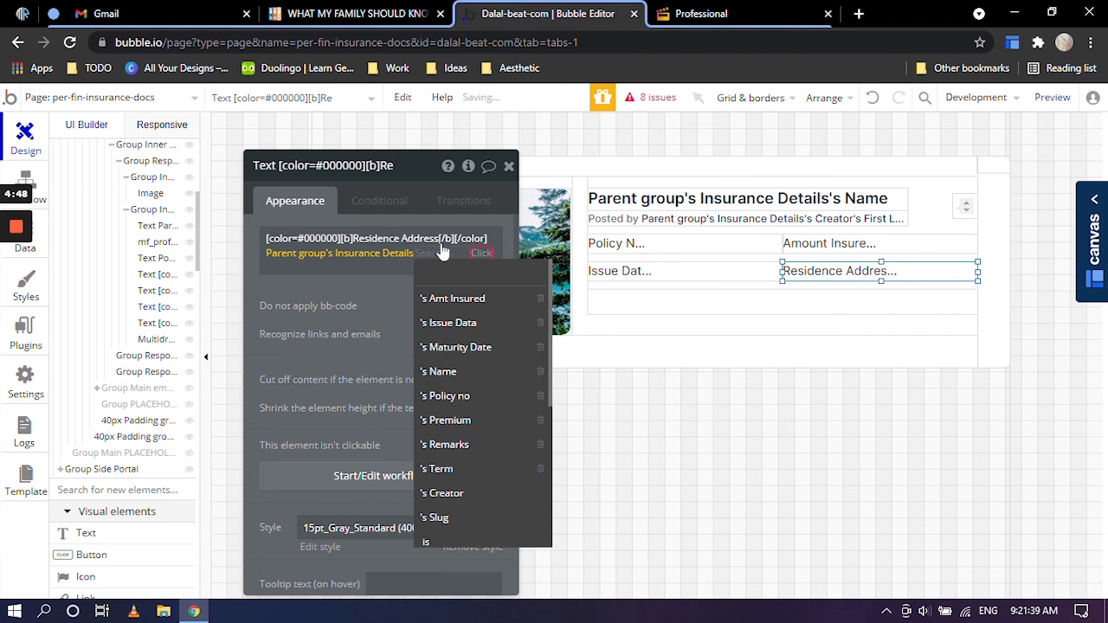
left_click(467, 348)
left_click(409, 170)
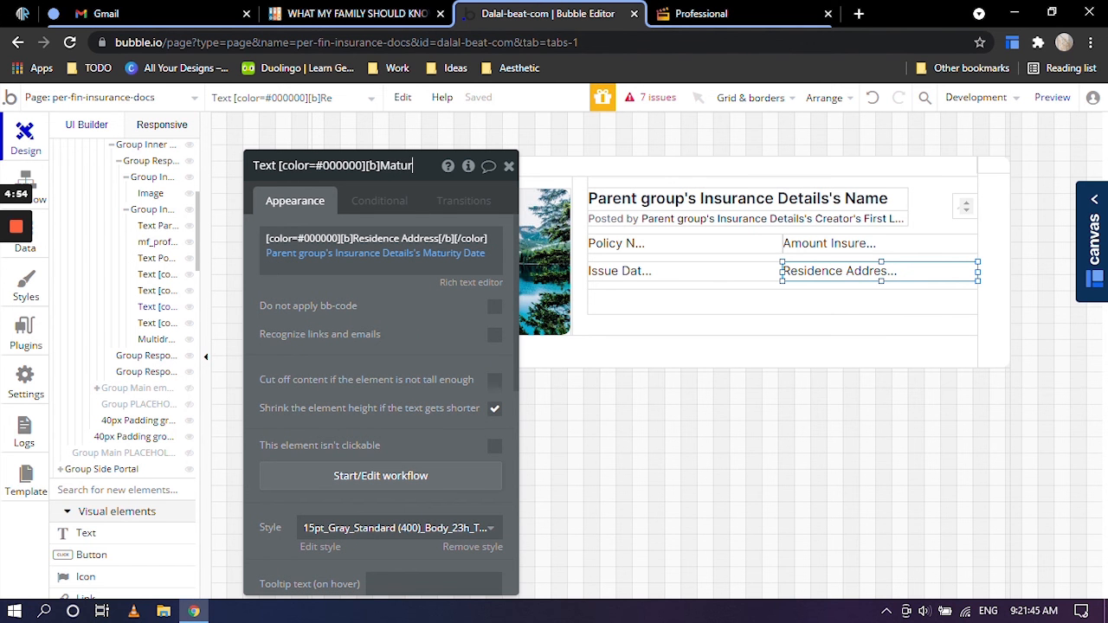
type("Maturity Date")
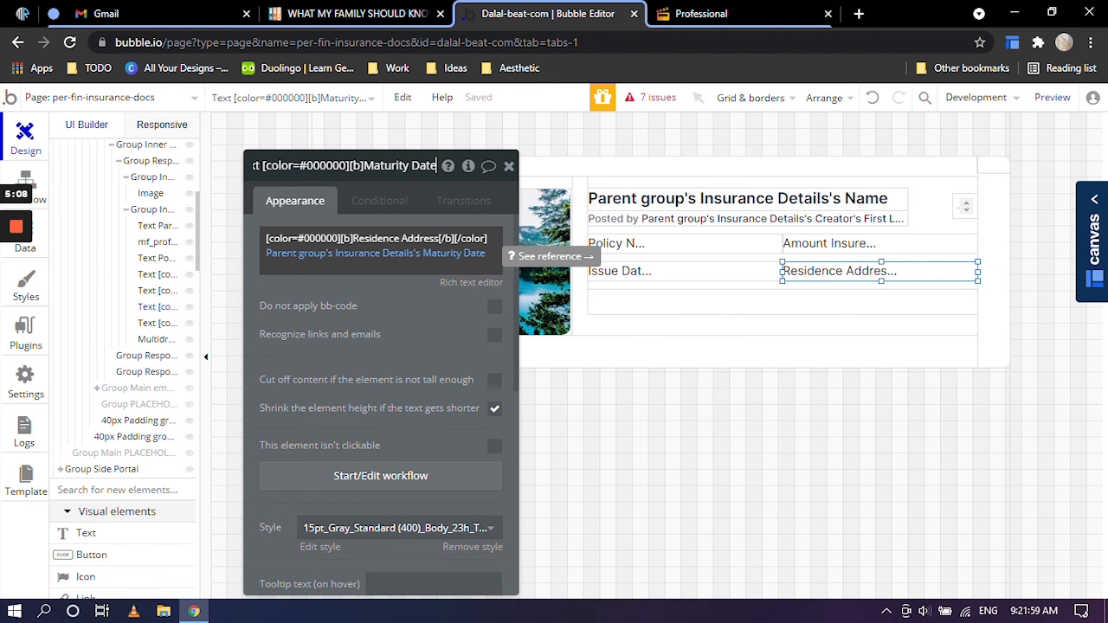
Replace the bold Residence Address heading with Maturity Date, keeping the expression on its own line, and save the rich text.
left_click(471, 282)
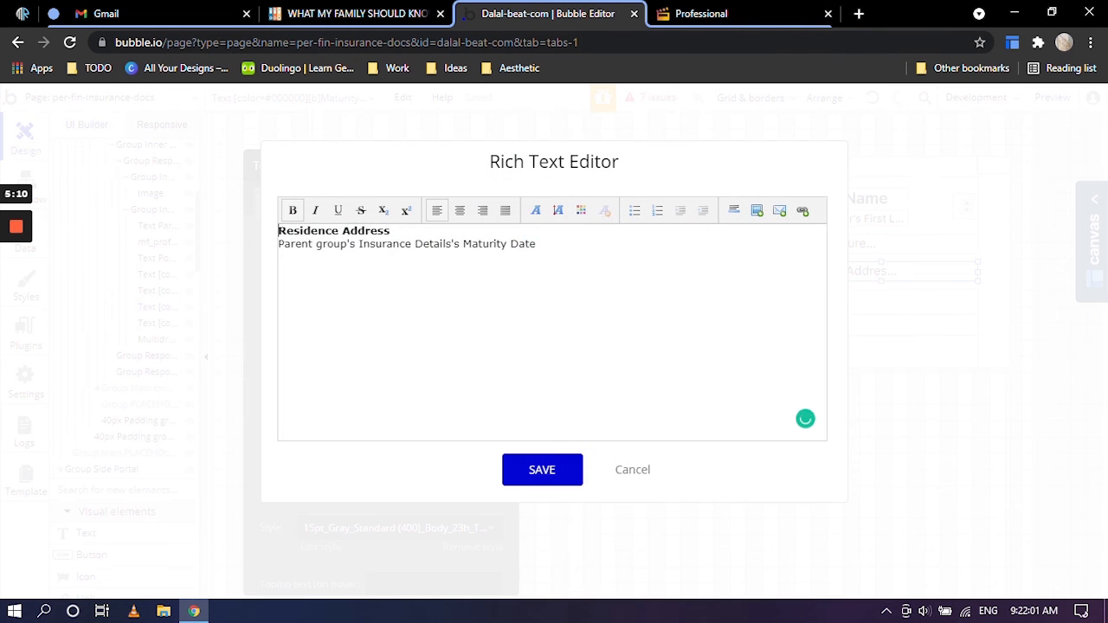
triple_click(365, 231)
type("Mat")
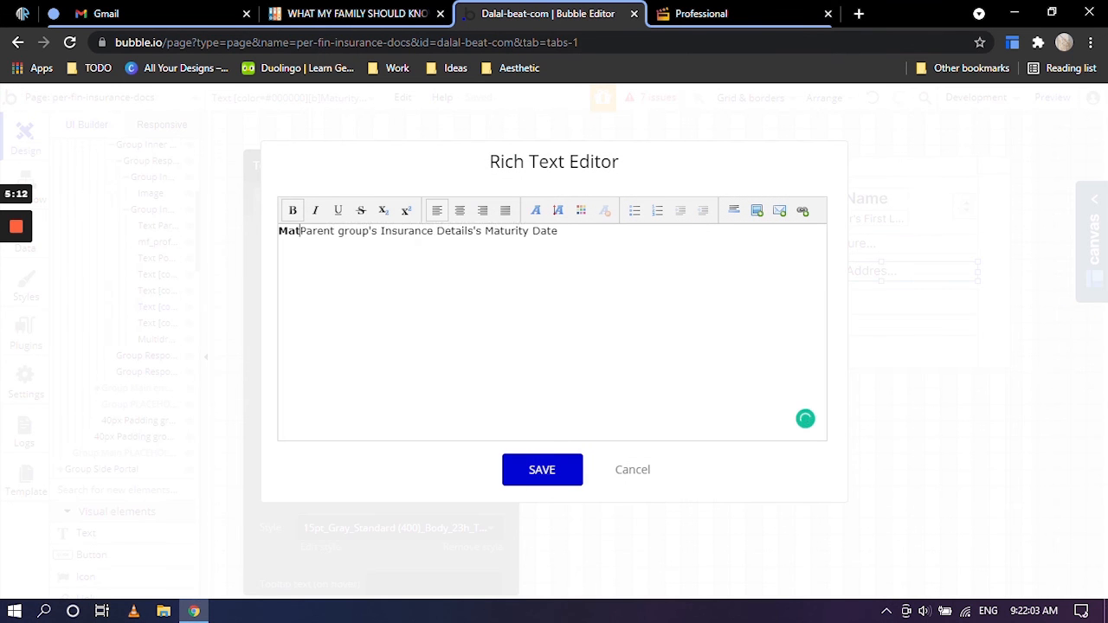
type("urity Date")
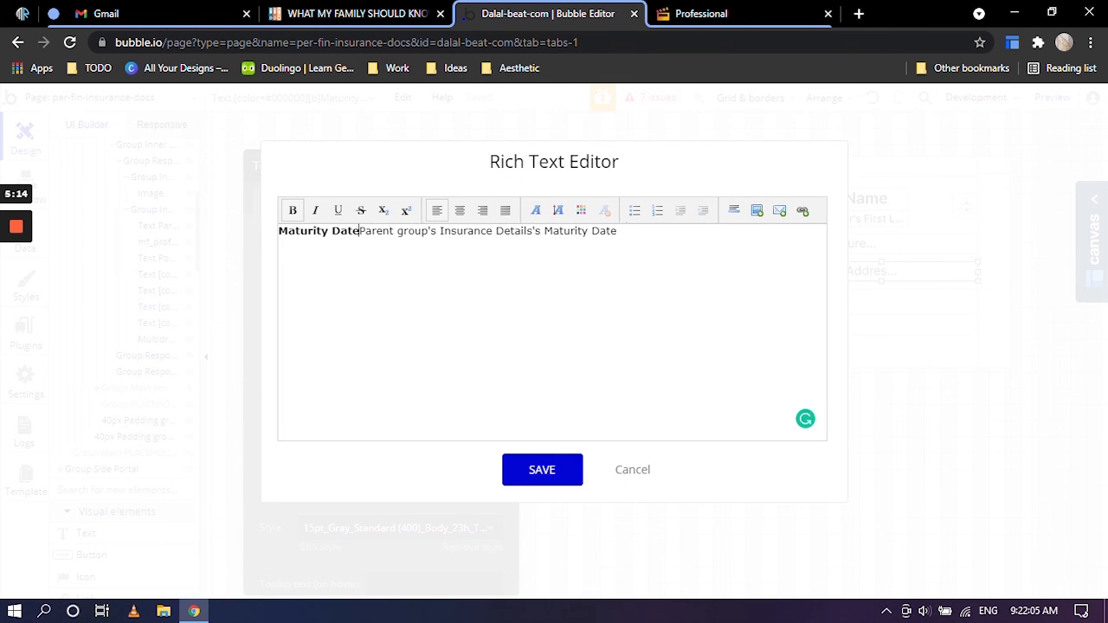
key("Return")
left_click(510, 480)
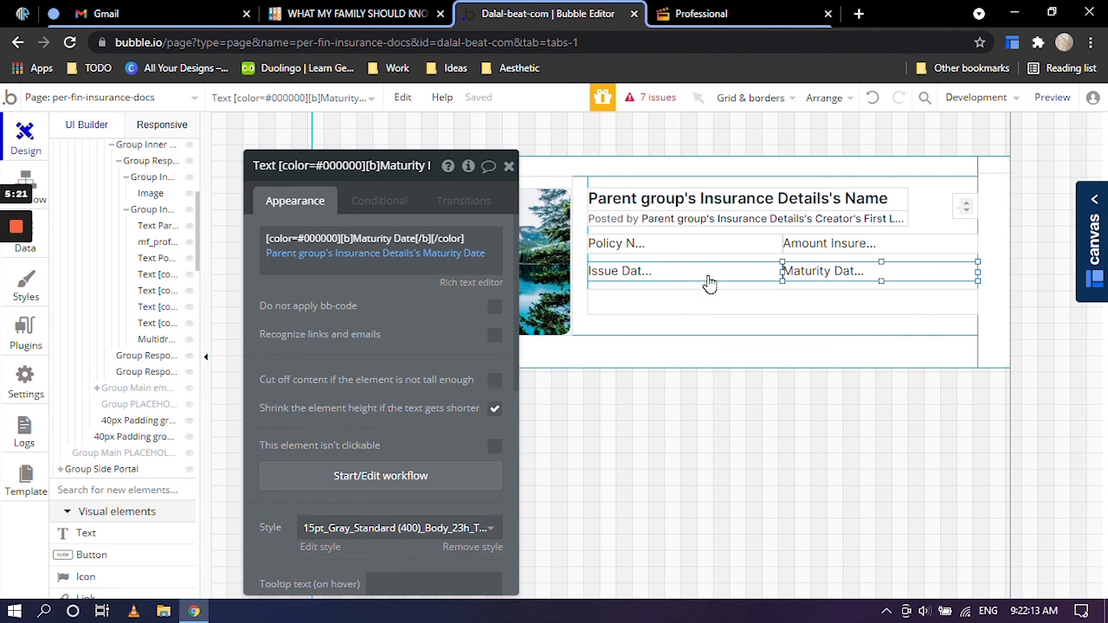
left_click(653, 294)
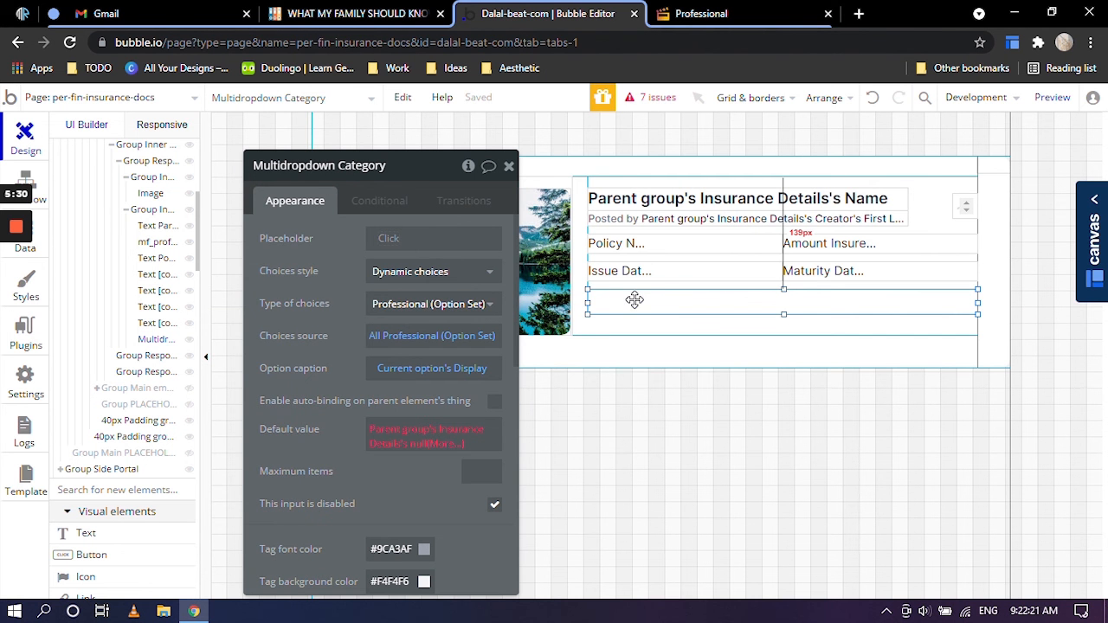
scroll(303, 303, "down", 10)
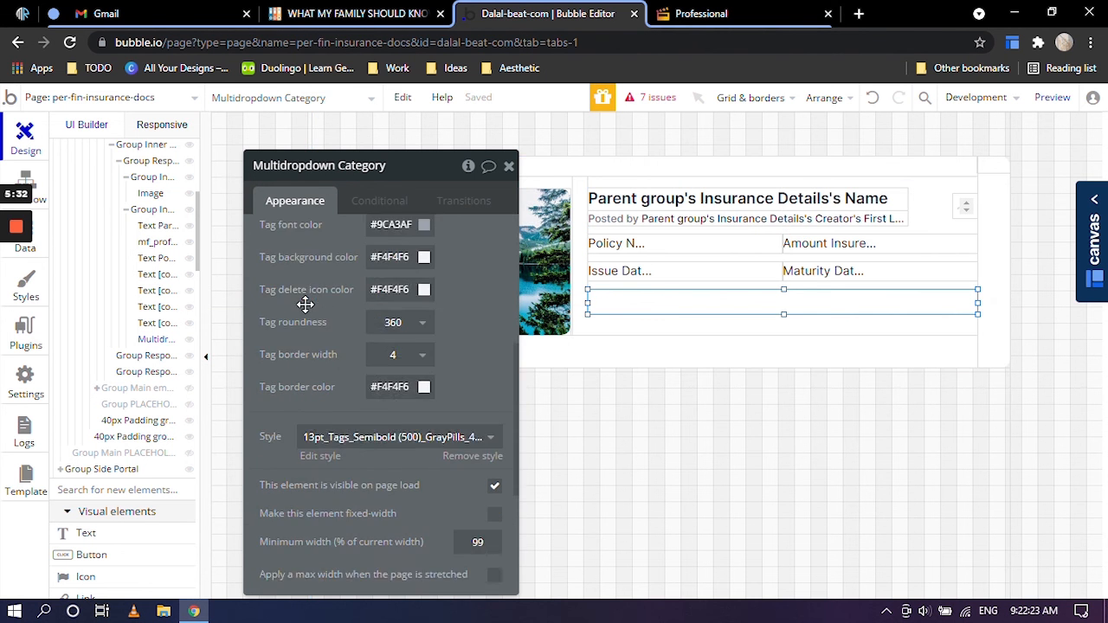
scroll(309, 305, "up", 10)
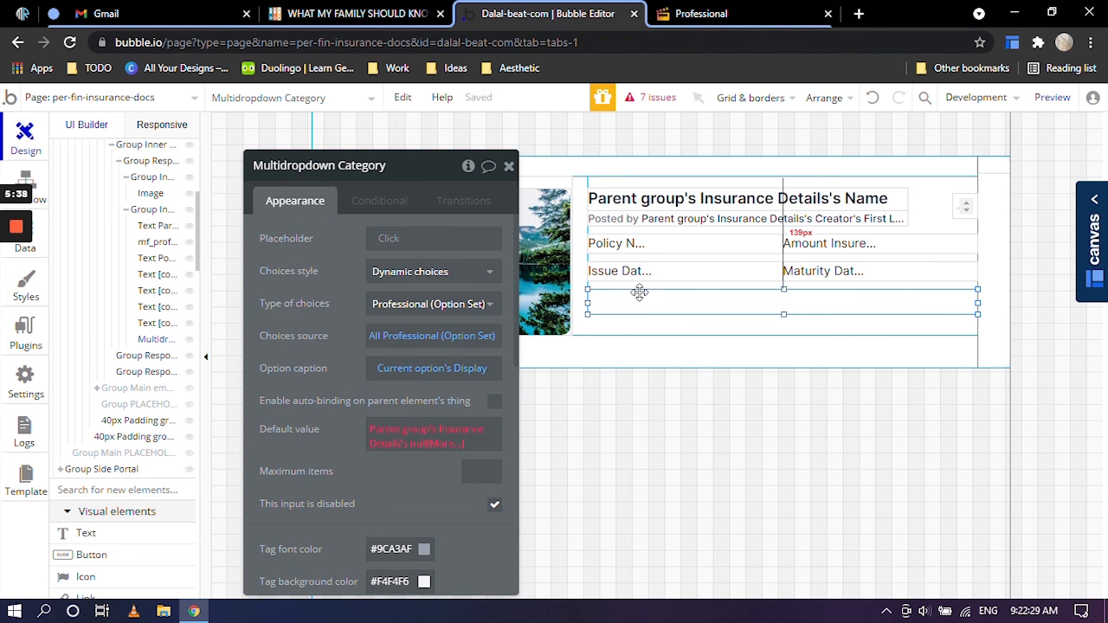
left_click(641, 272)
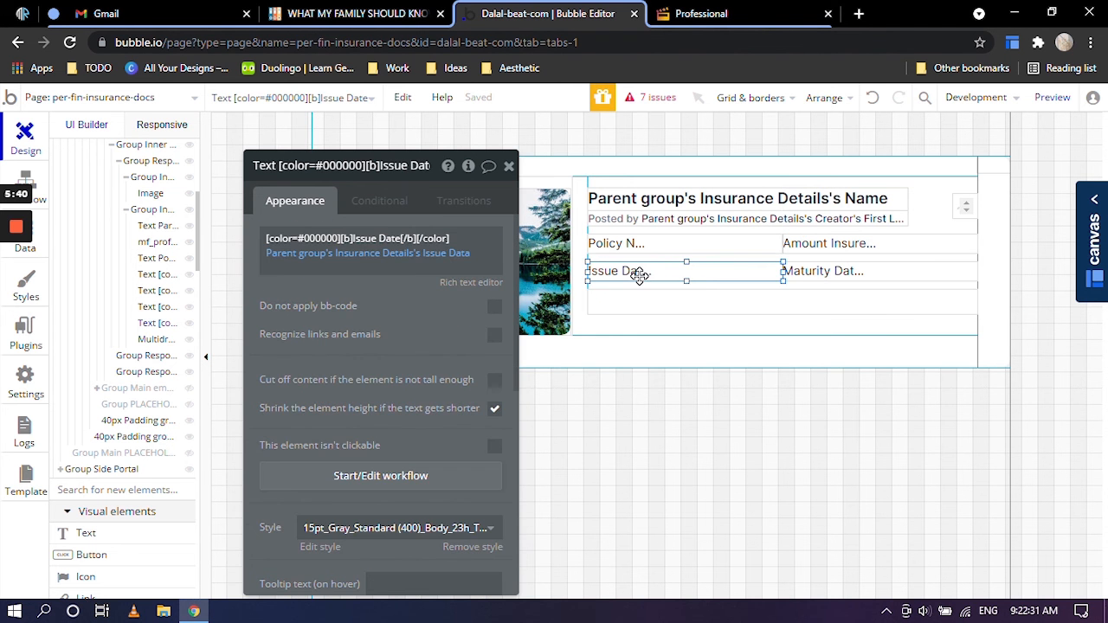
left_click(642, 301)
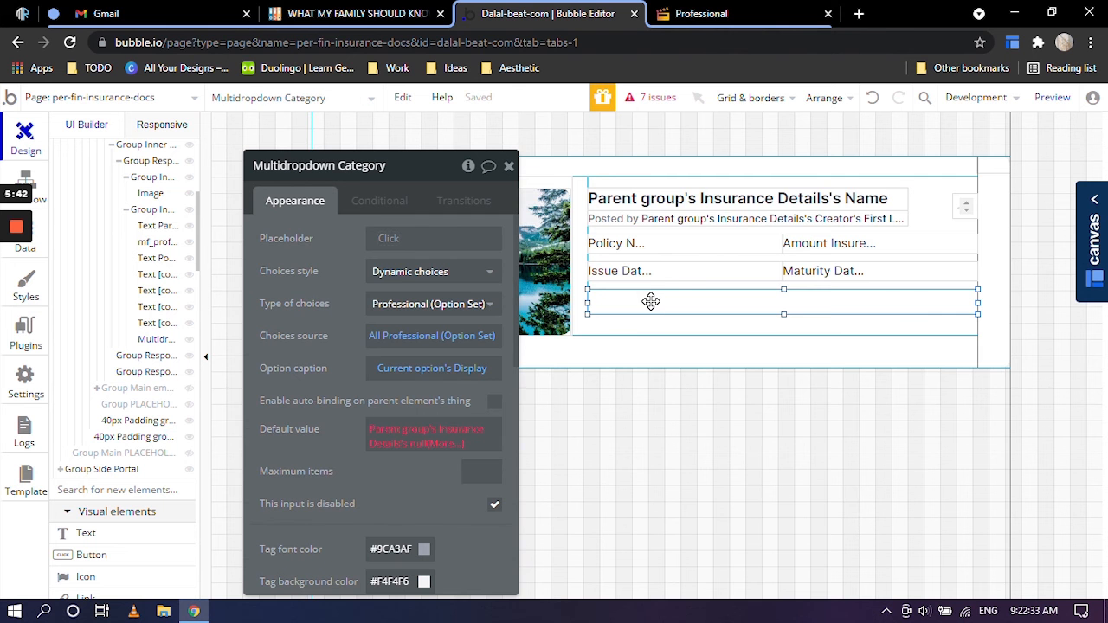
right_click(649, 301)
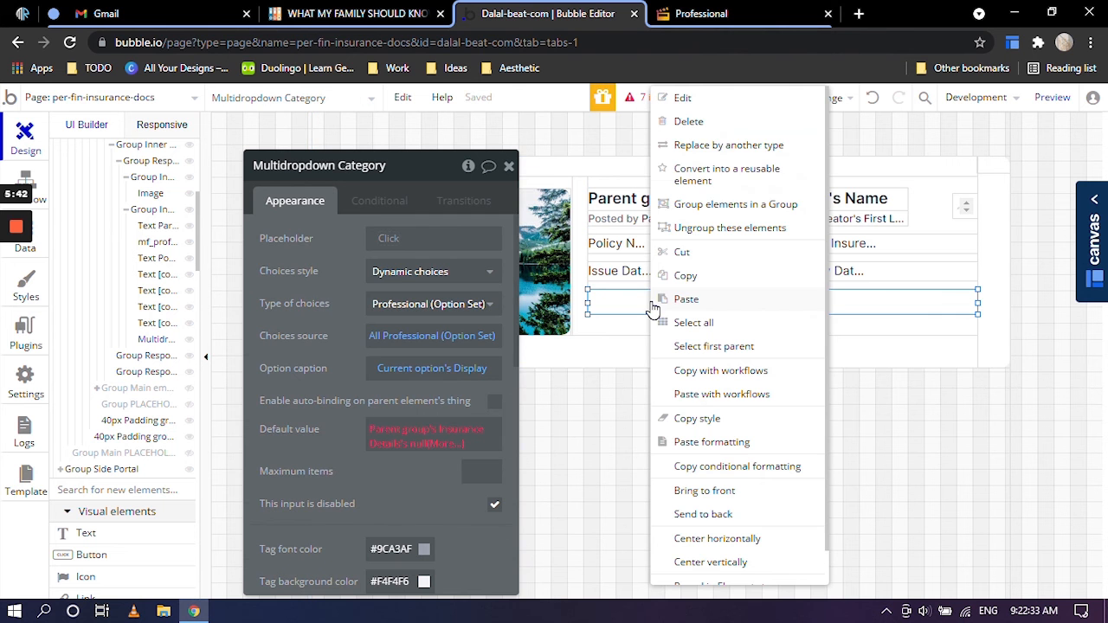
left_click(719, 147)
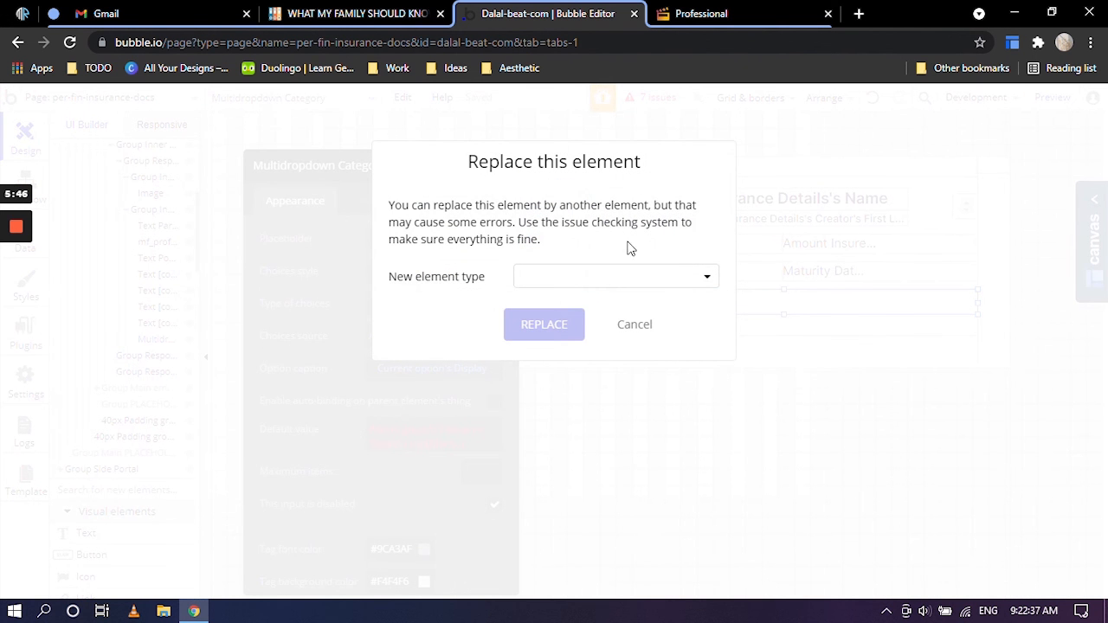
left_click(644, 277)
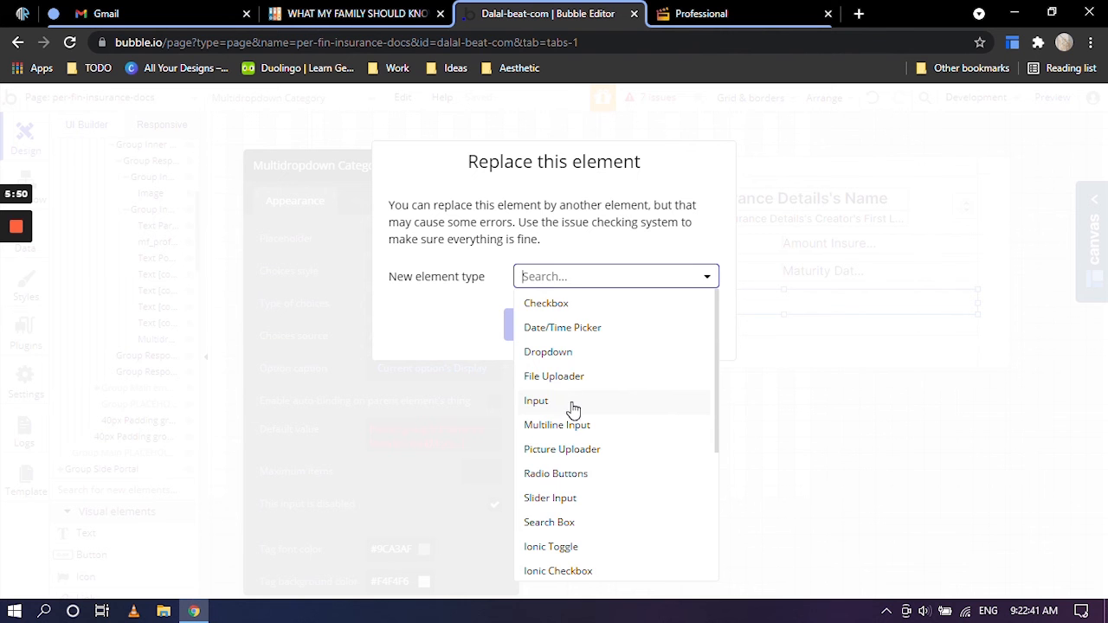
scroll(573, 407, "down", 3)
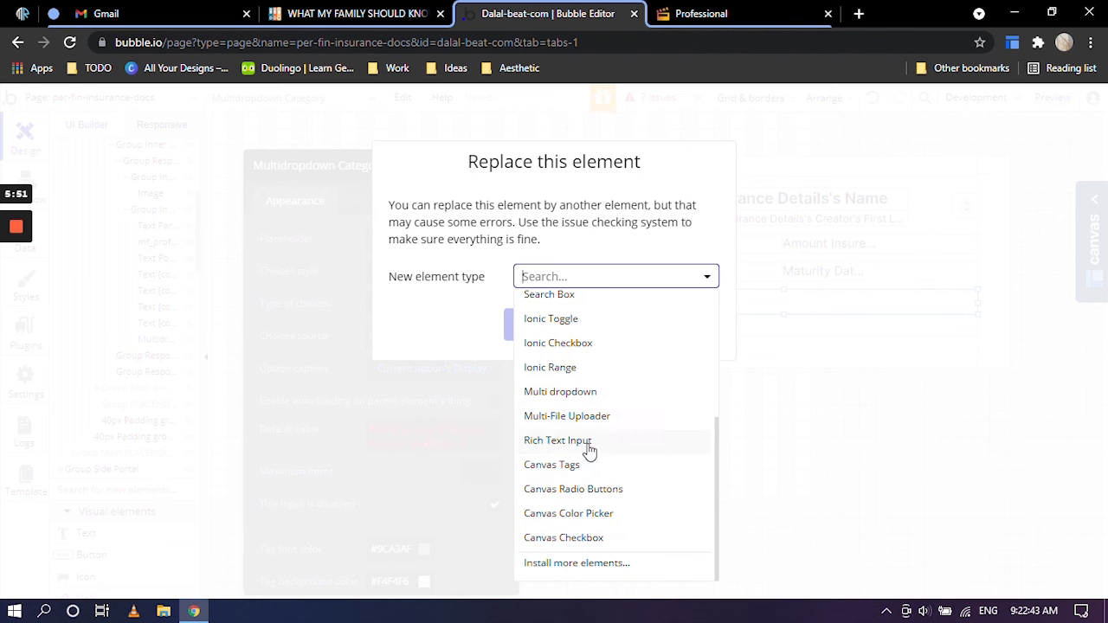
scroll(617, 419, "up", 3)
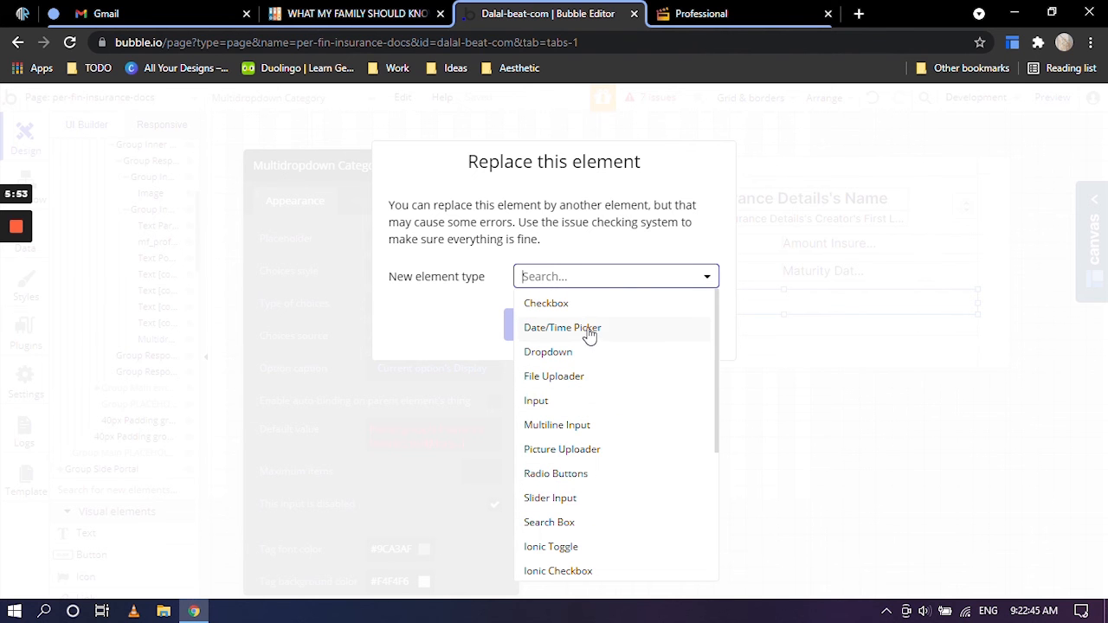
left_click(494, 233)
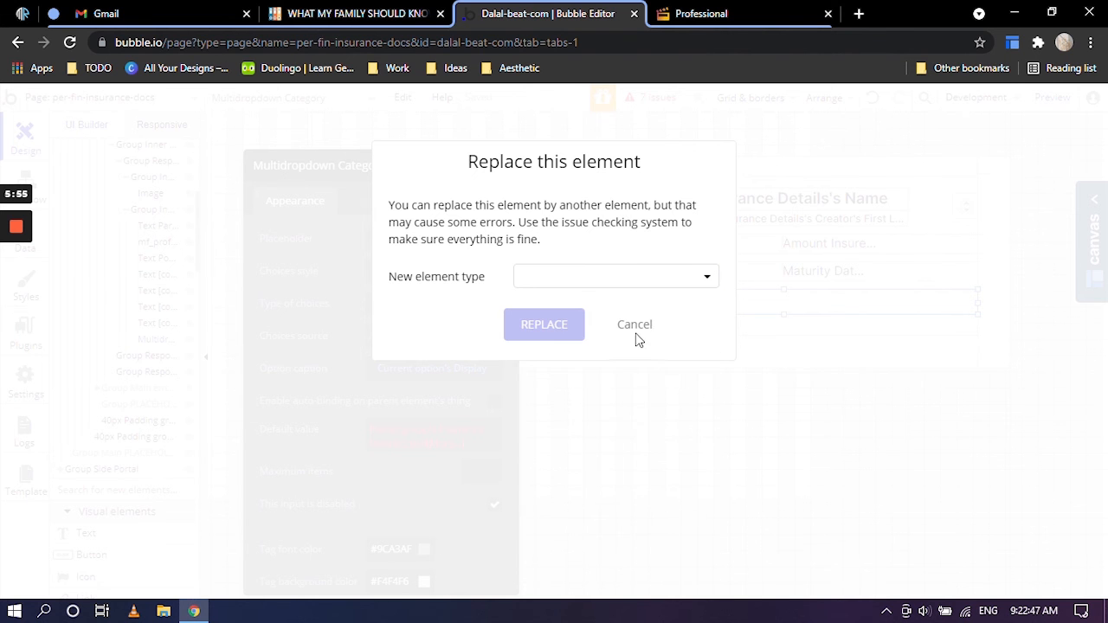
left_click(633, 329)
scroll(338, 361, "down", 8)
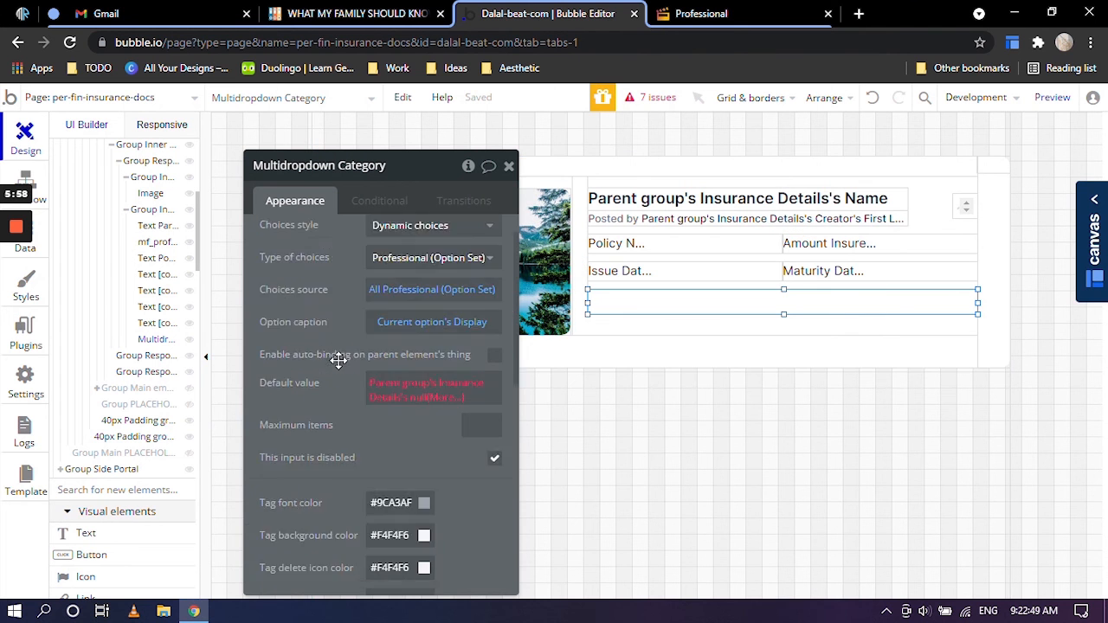
left_click(813, 249)
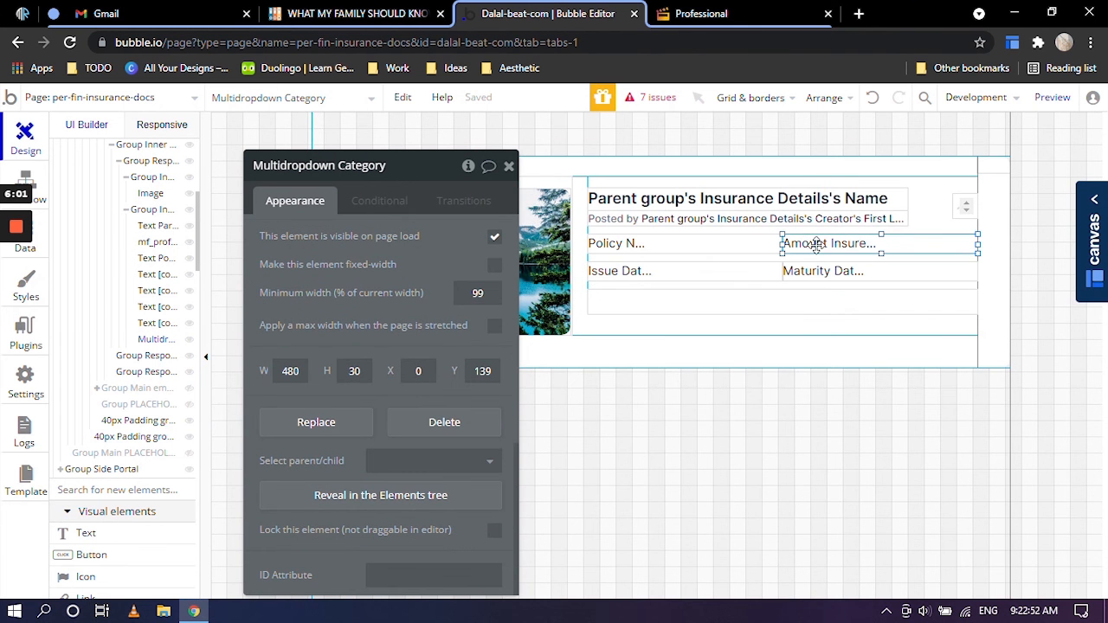
left_click(688, 250)
left_click(719, 274)
Delete the Multidropdown Category element below the Issue Date and Maturity Date texts.
left_click(750, 294)
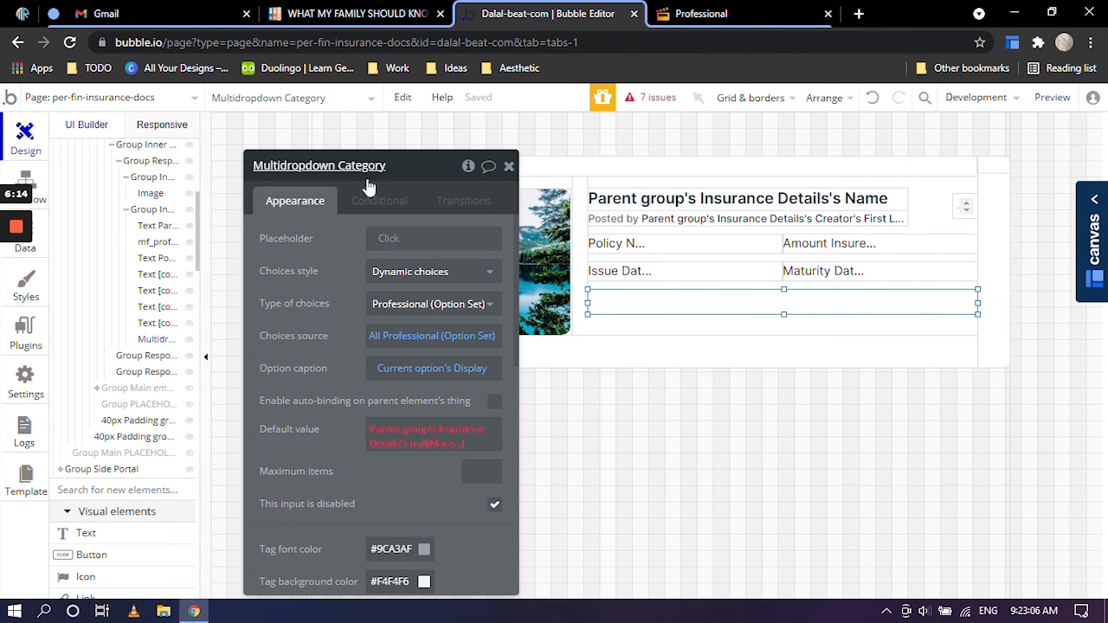
scroll(321, 356, "down", 10)
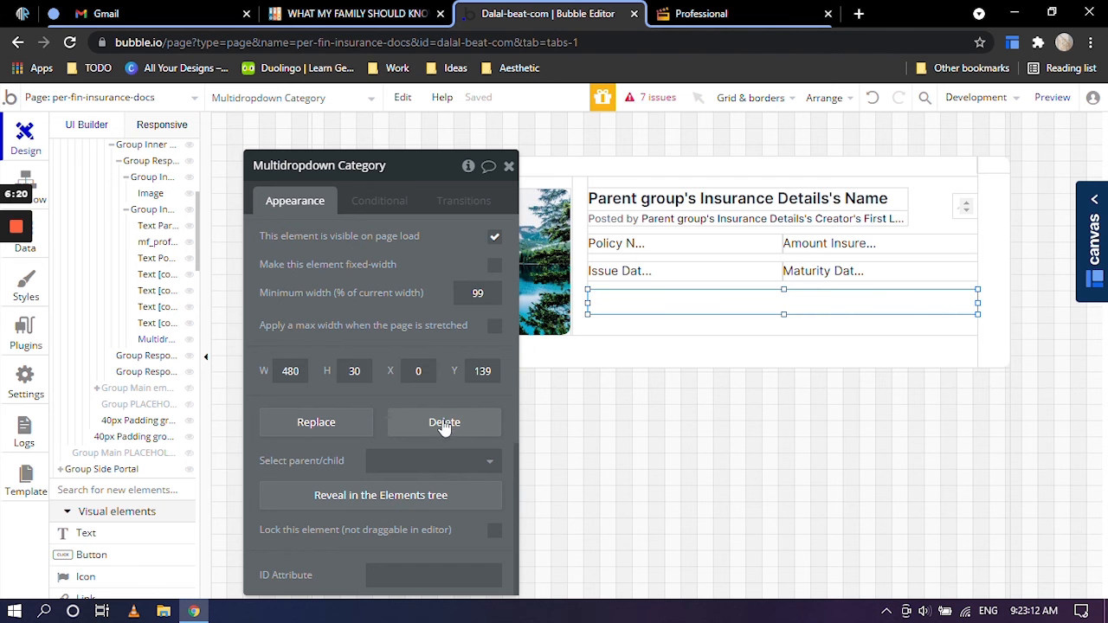
left_click(437, 425)
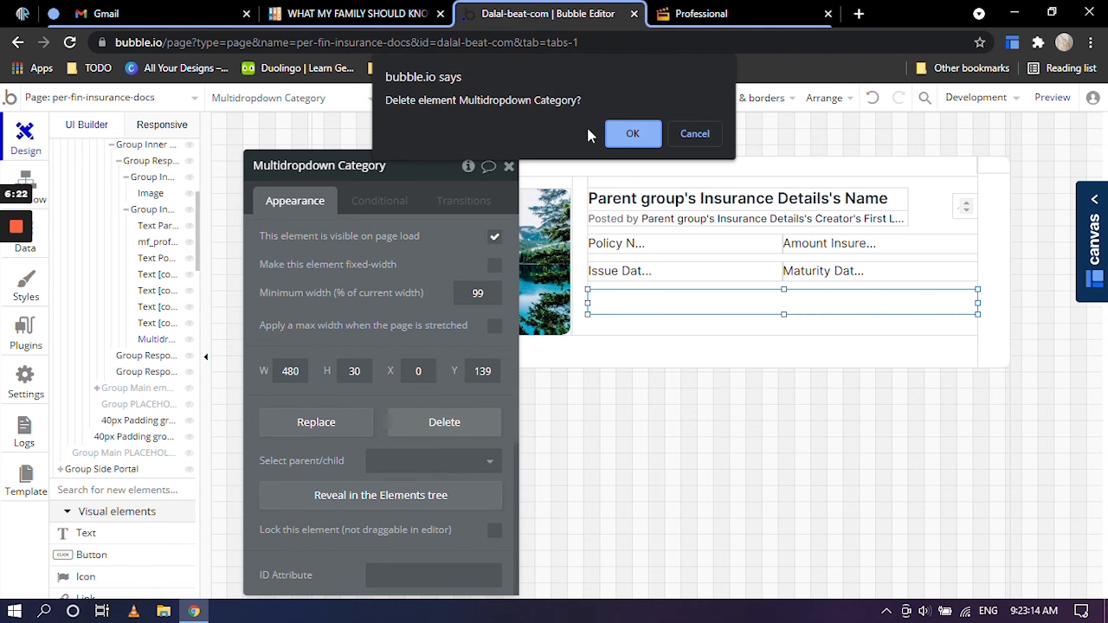
left_click(636, 129)
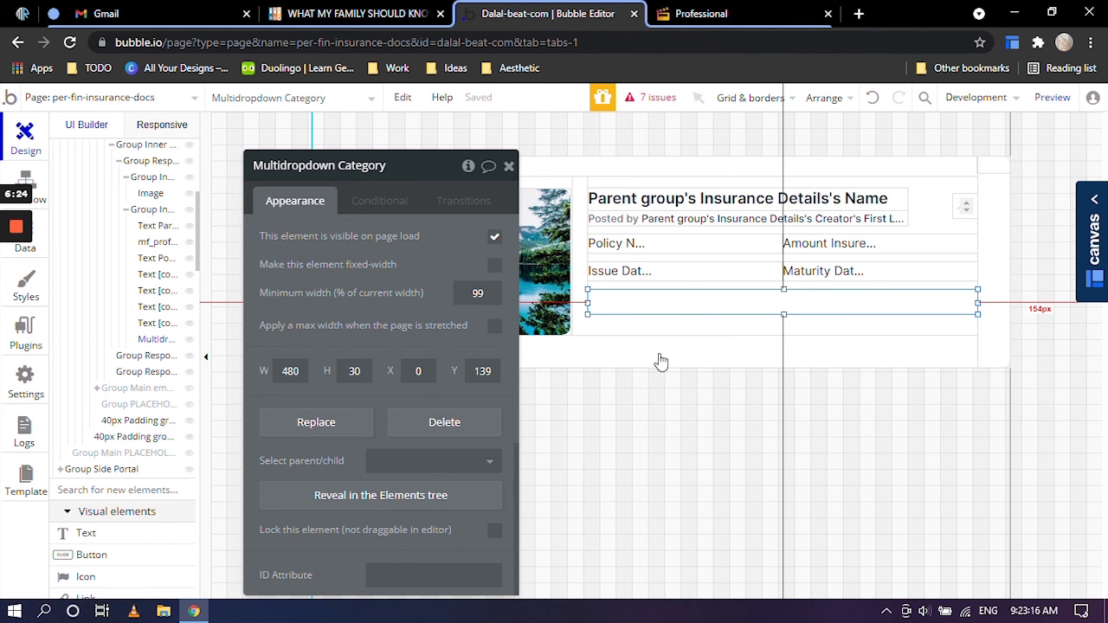
key("Delete")
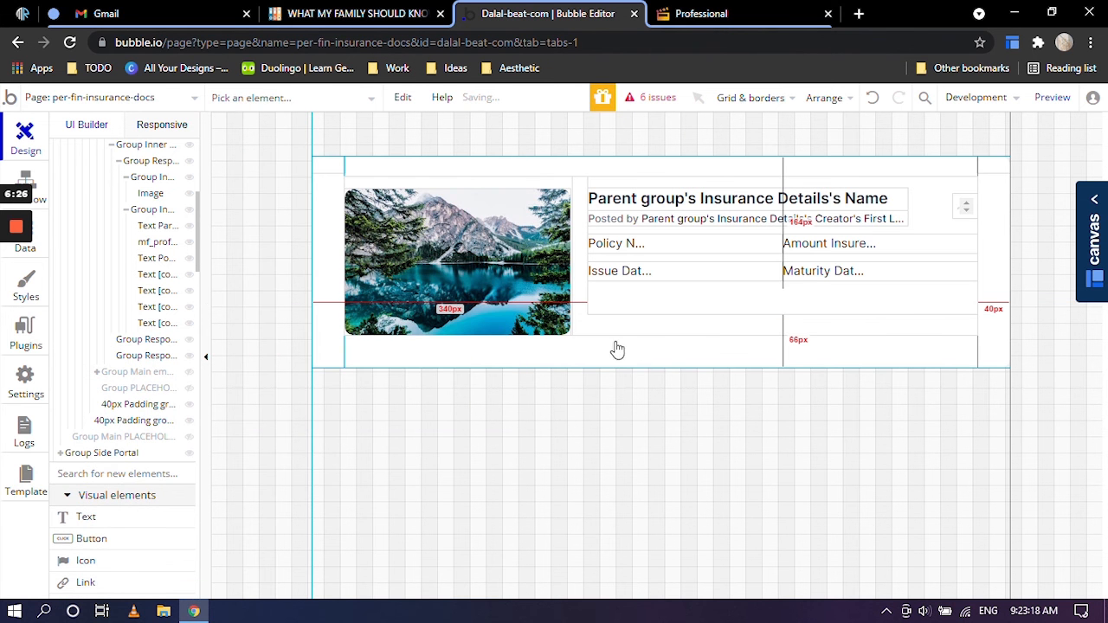